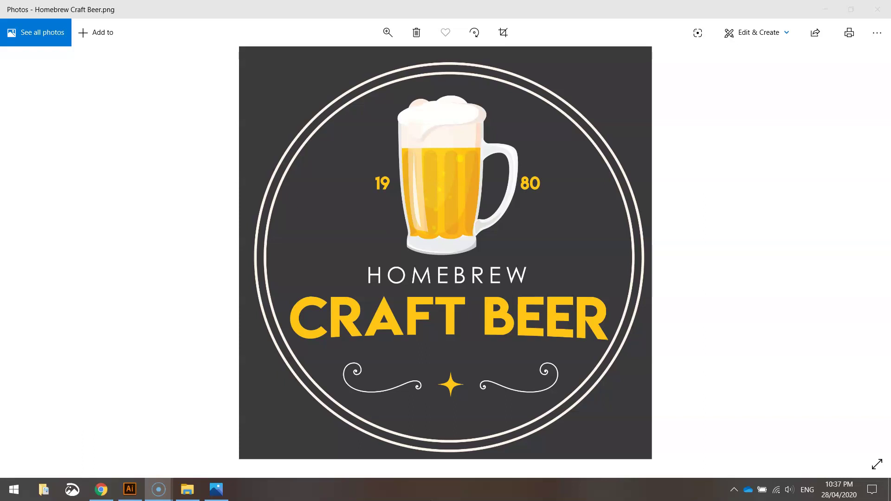
Review the Lemon Milk font page on dafont, then switch to the freepik beer bottle collection
click(101, 490)
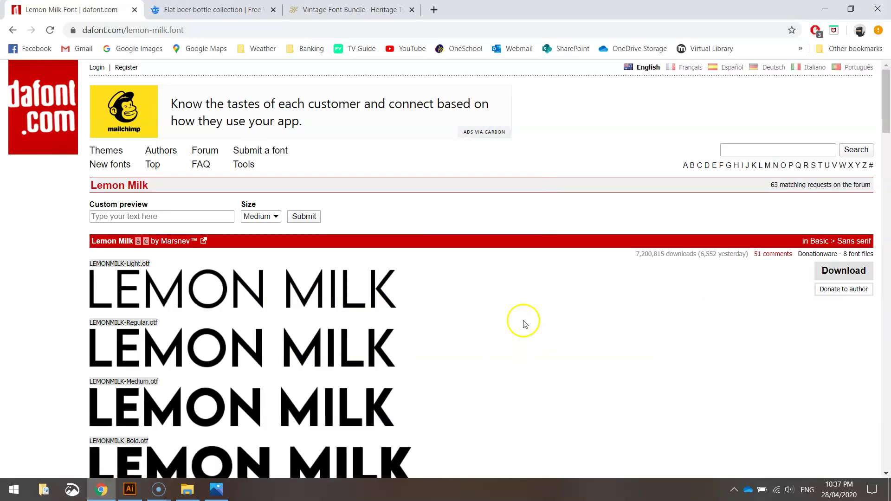
scroll(351, 309, down, 1)
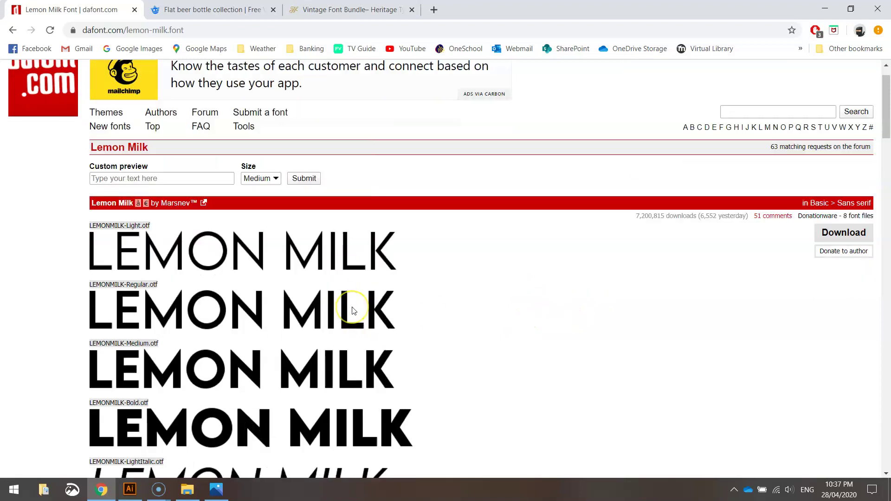
scroll(354, 311, down, 4)
scroll(354, 311, up, 4)
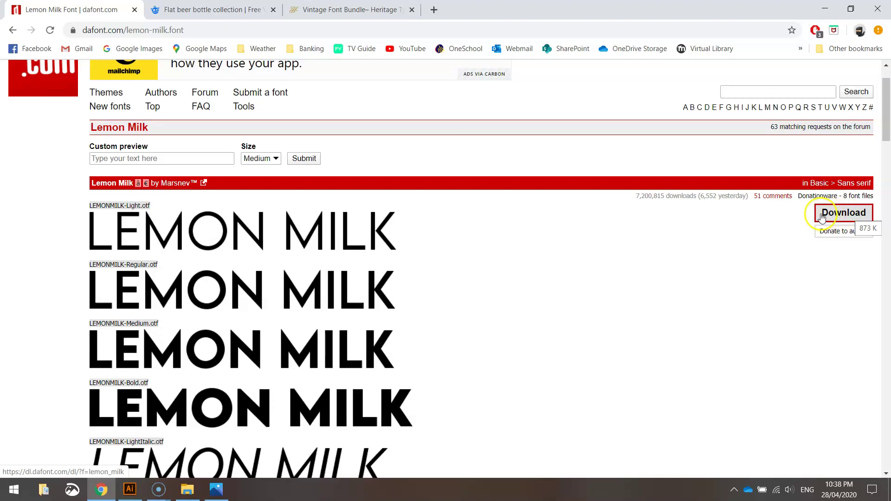
scroll(384, 278, down, 5)
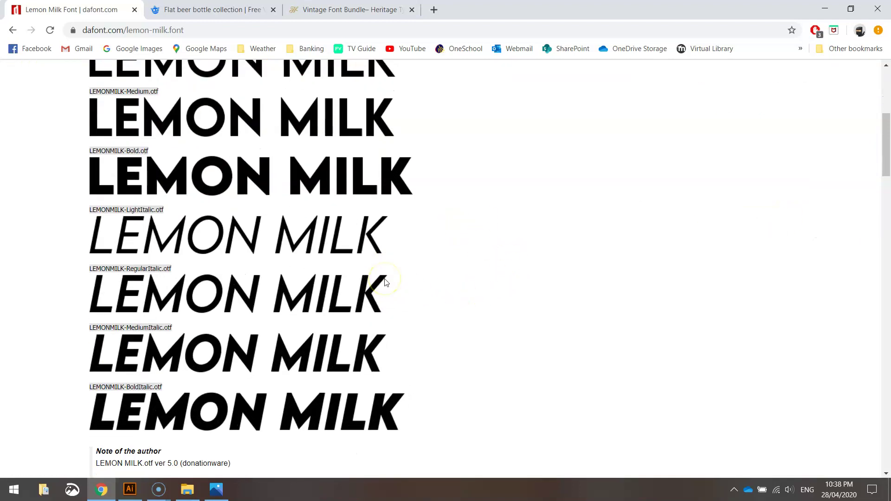
scroll(385, 281, down, 2)
scroll(385, 282, up, 6)
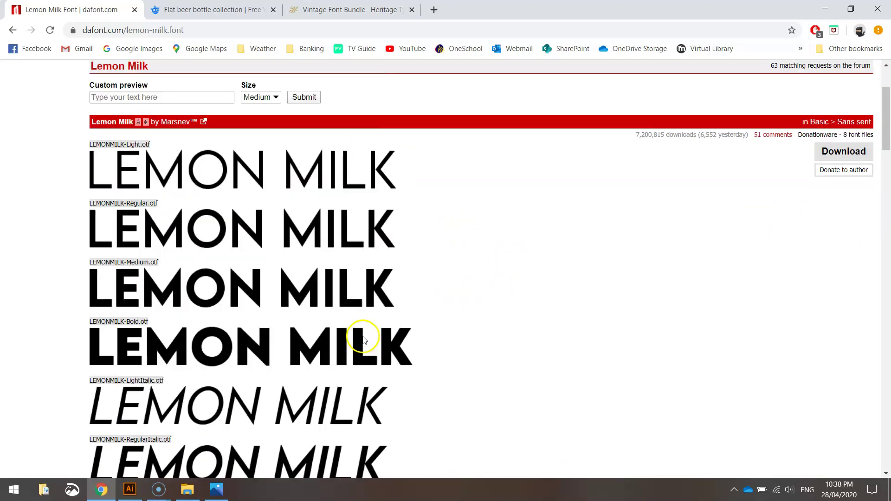
scroll(363, 341, up, 1)
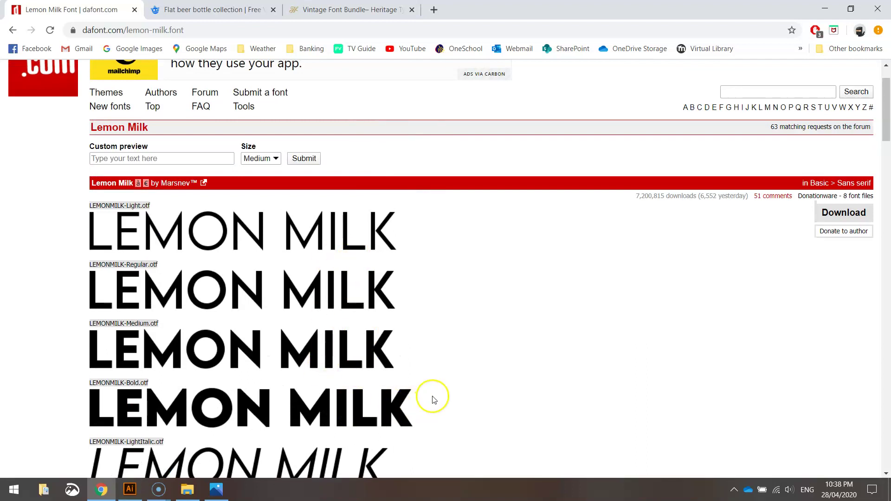
scroll(434, 400, up, 1)
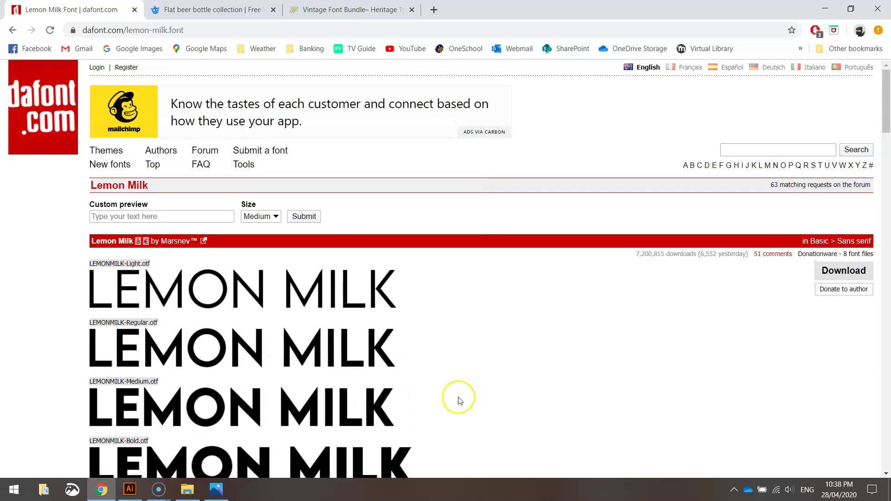
click(211, 9)
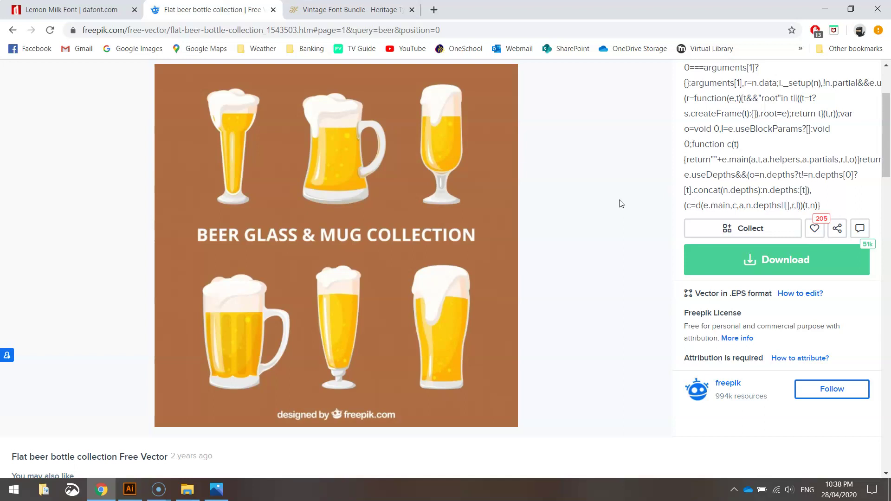
click(518, 222)
click(773, 261)
Review the Vintage Font Bundle page and the Homebrew Craft Beer reference photo, then return to Illustrator
click(353, 9)
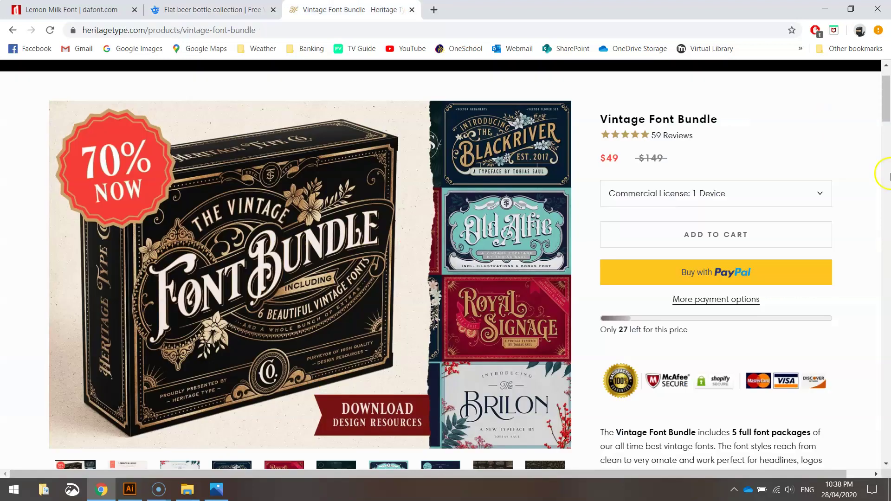
scroll(880, 103, up, 1)
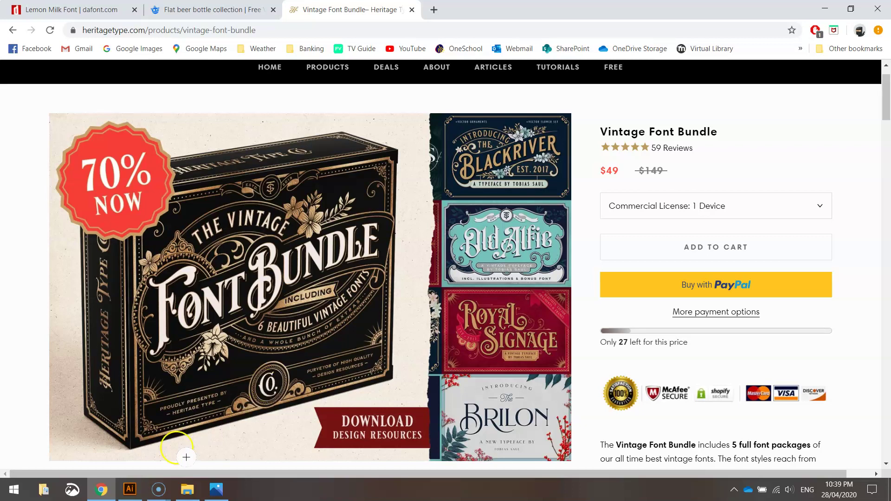
click(221, 494)
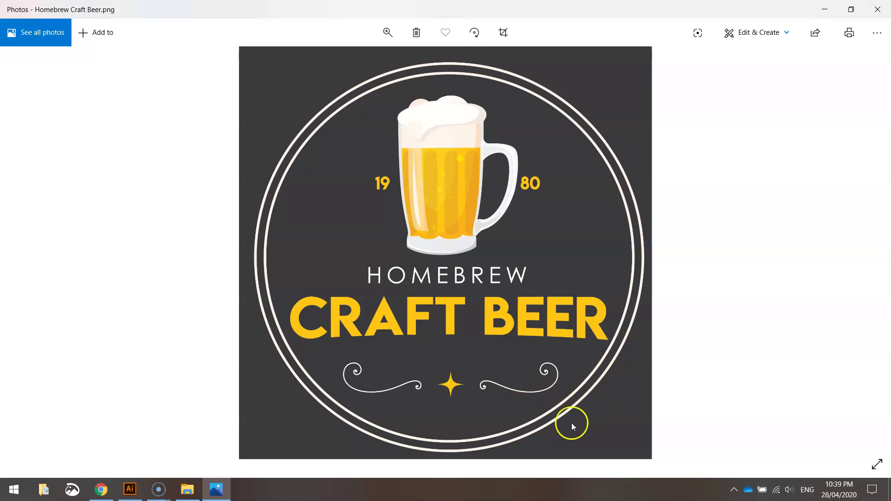
click(103, 488)
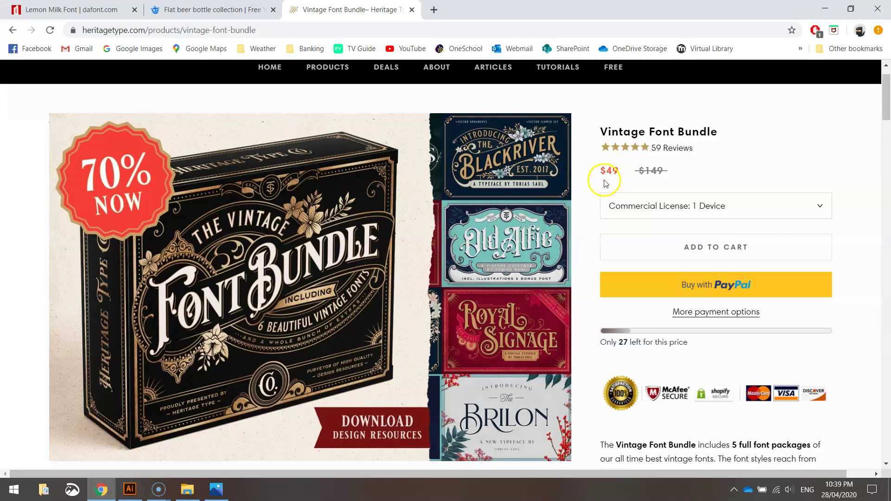
scroll(650, 218, up, 1)
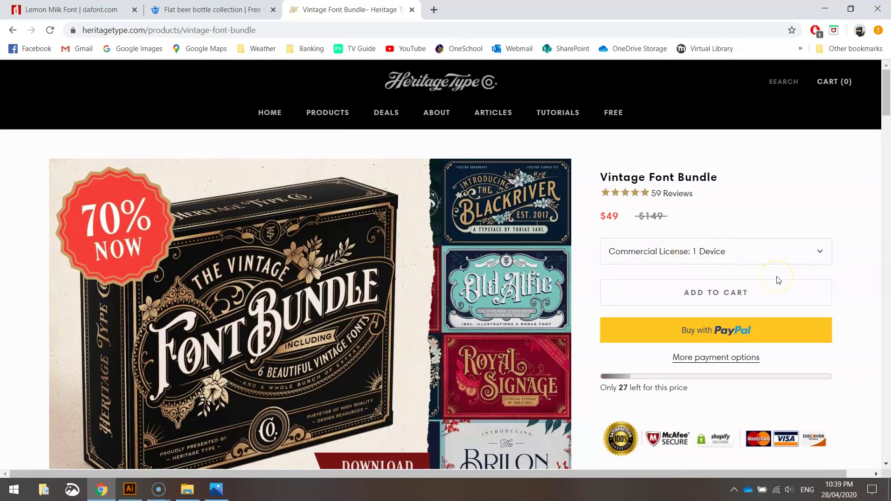
click(129, 491)
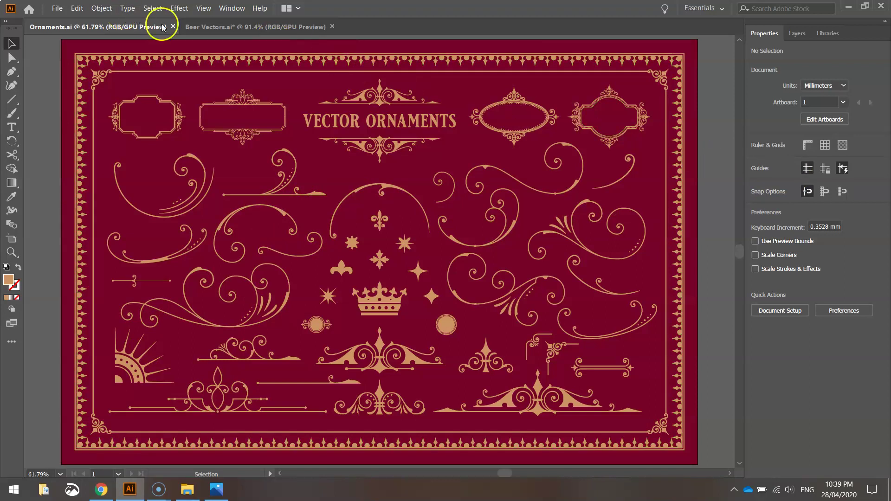
Switch to the Beer Vectors.ai document and deselect the beer glass group
click(239, 26)
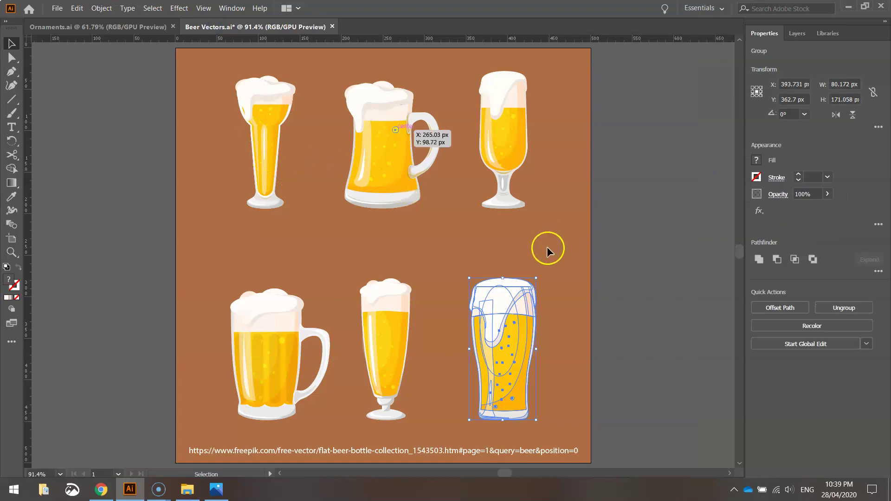
click(653, 225)
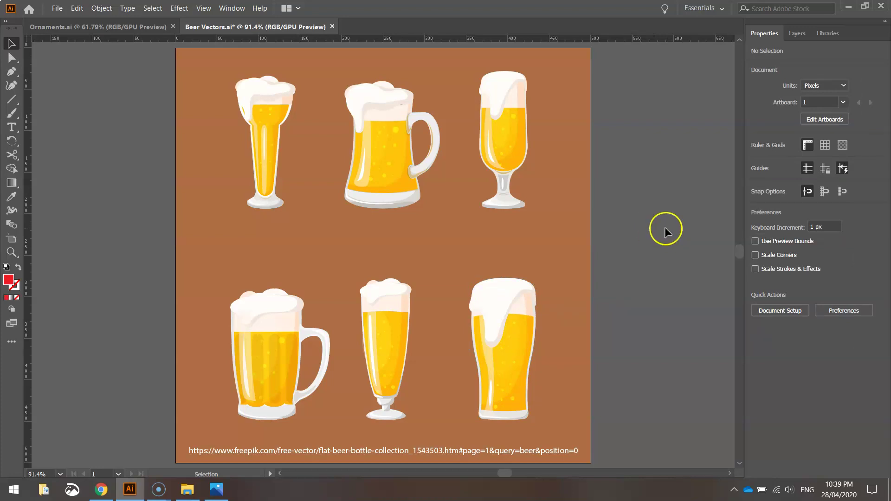
click(57, 8)
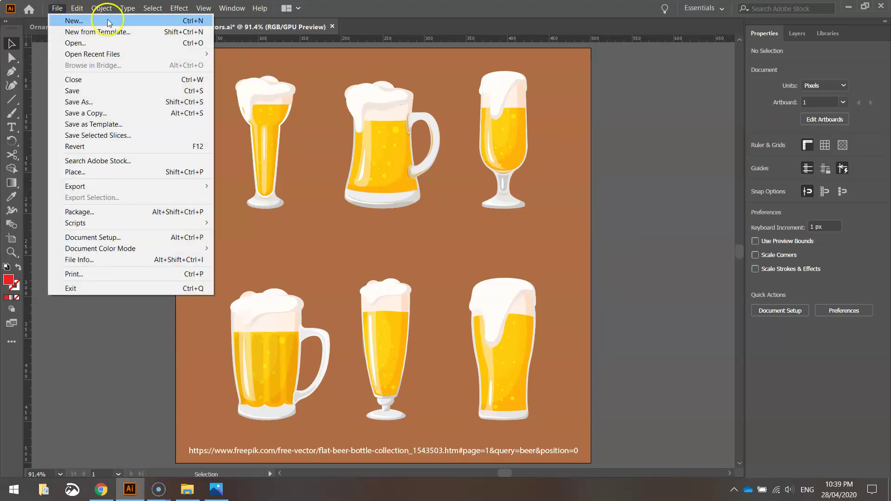
Create a new Print document in Pixels, 800 px wide by 800 px high
click(93, 22)
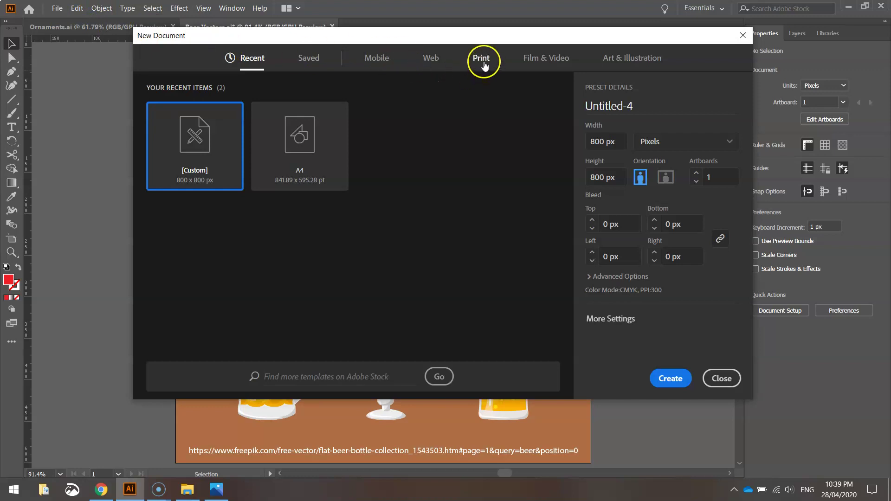
click(482, 61)
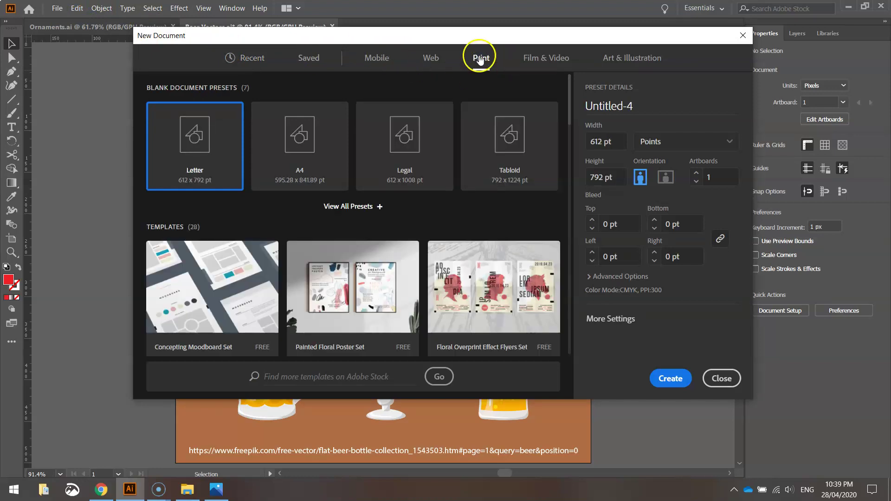
click(634, 149)
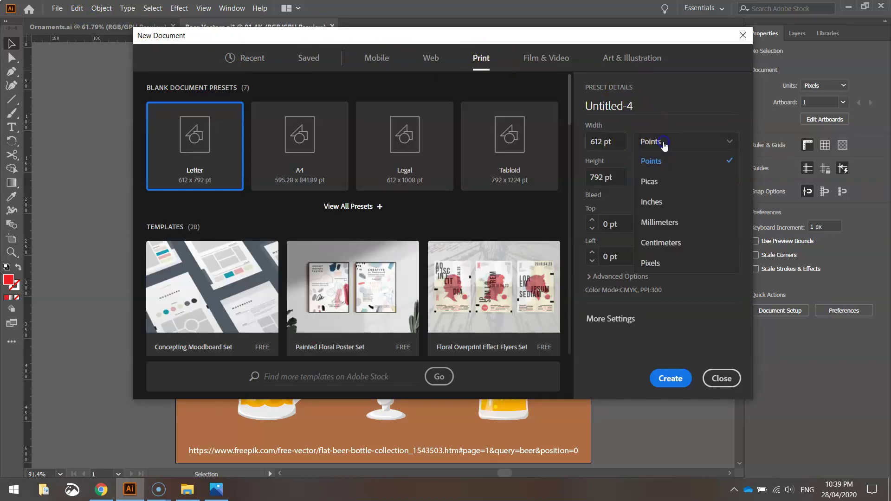
click(648, 258)
click(614, 141)
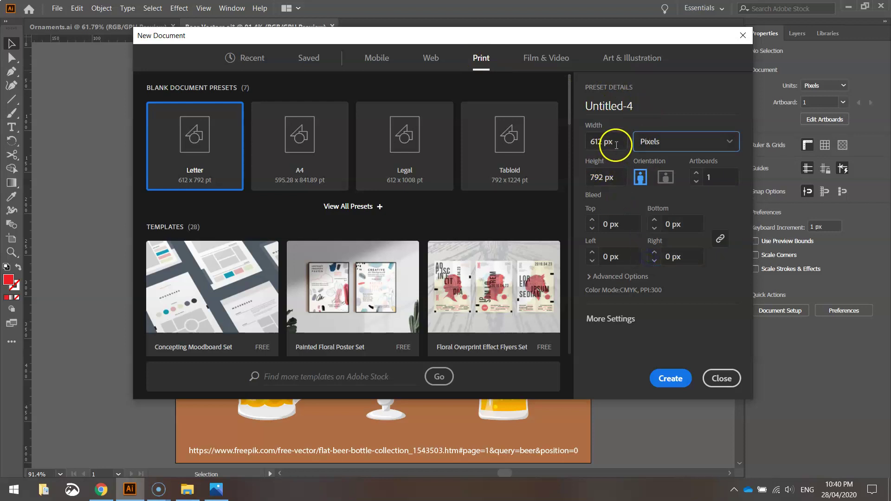
text(8-0-0)
key(BackSpace)
key(BackSpace)
key(BackSpace)
key(BackSpace)
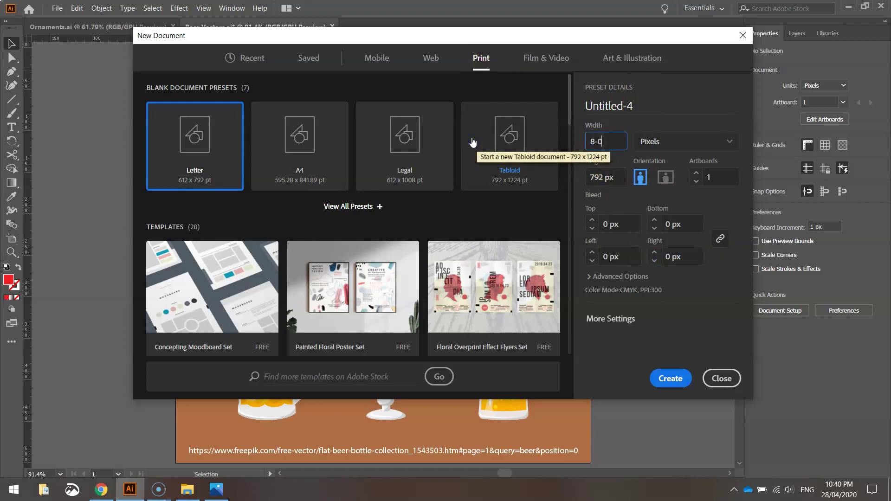
text(00)
key(Tab)
text(800)
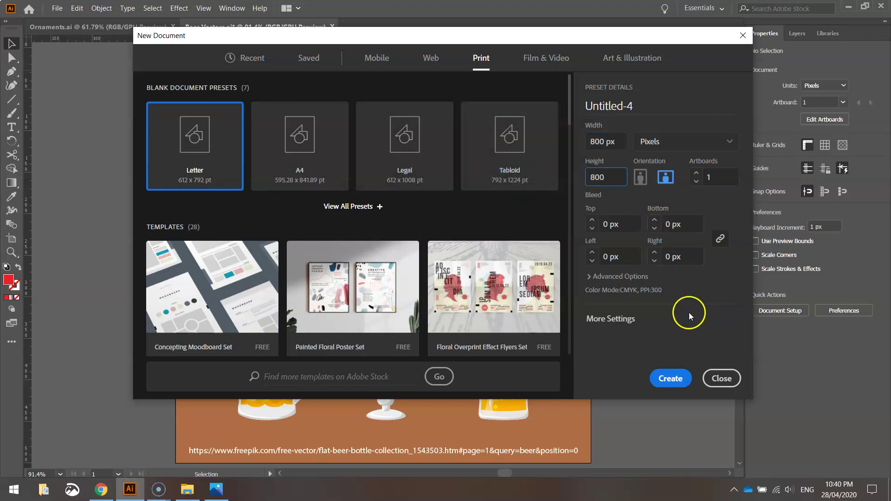
click(670, 378)
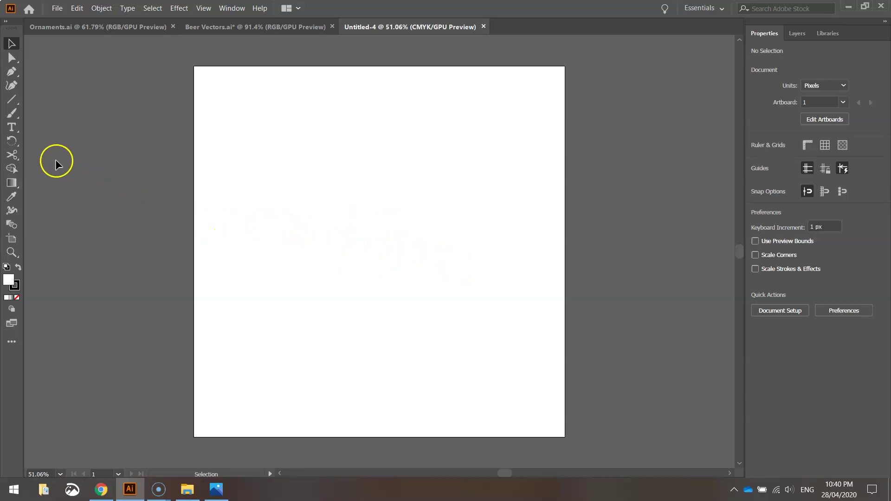
Prepare the Rectangle tool with no stroke and a dark grey fill
drag(11, 99, 71, 101)
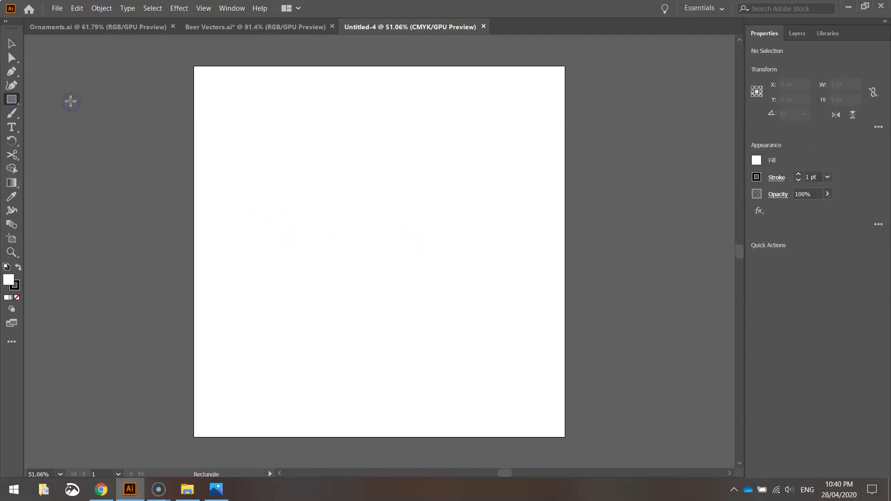
click(756, 177)
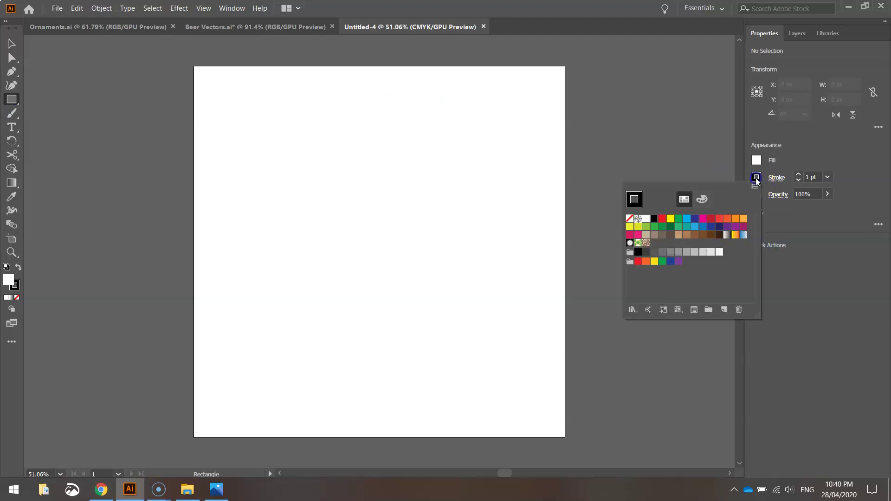
click(630, 219)
click(756, 161)
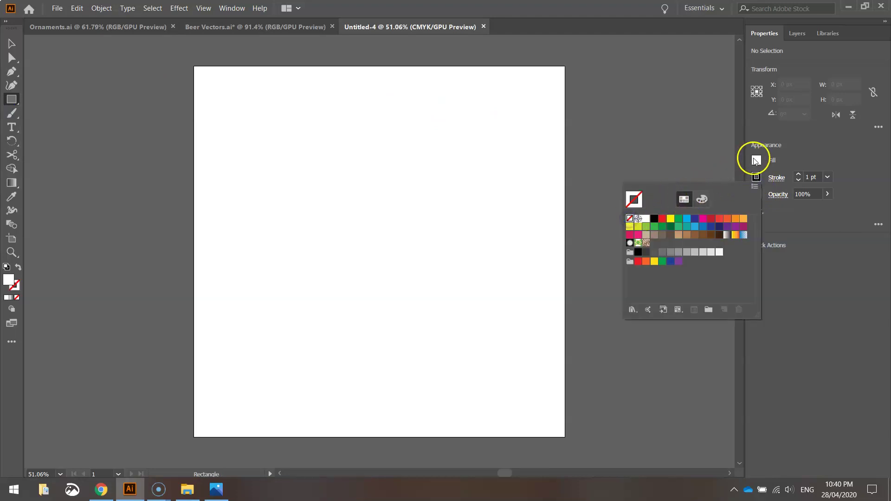
click(756, 161)
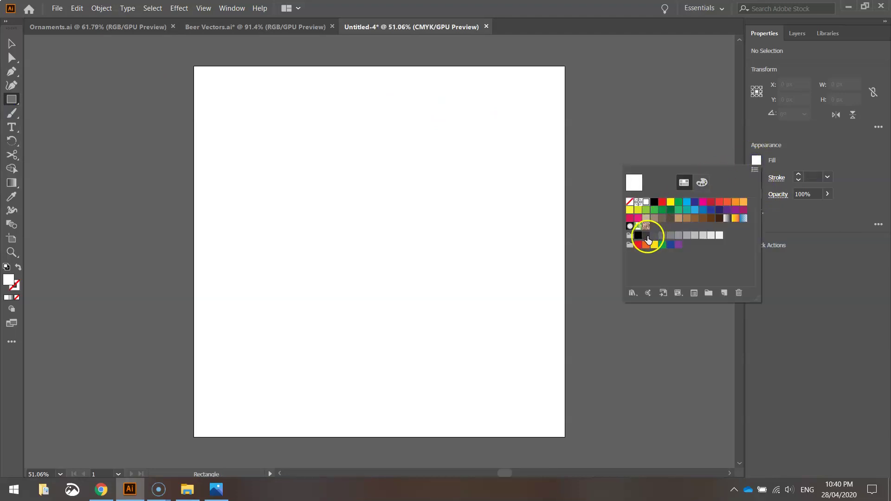
click(647, 237)
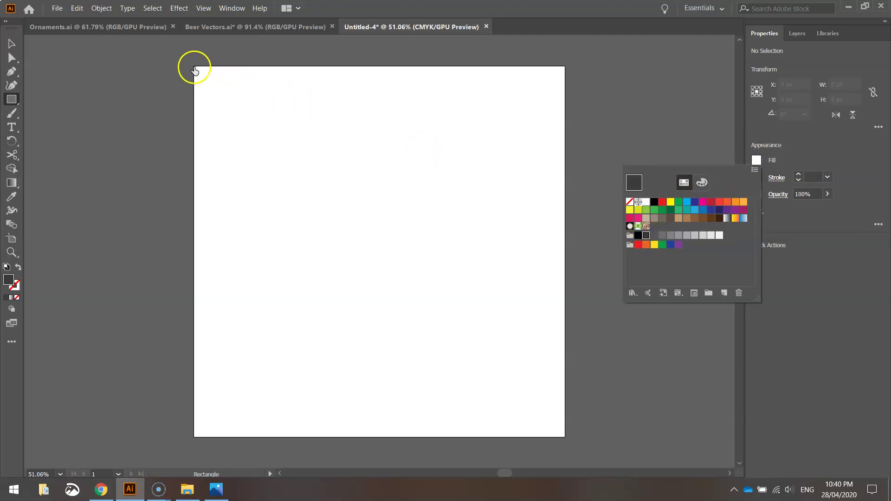
key(Escape)
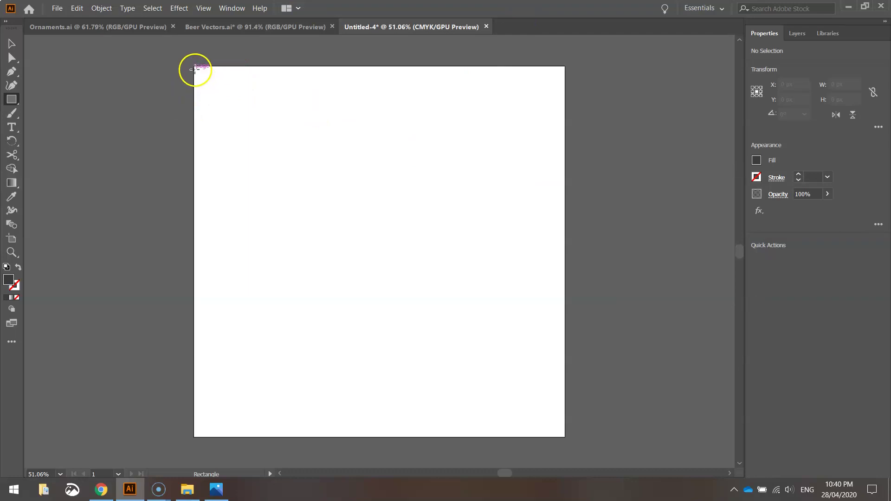
Draw a dark grey rectangle covering the whole 800 px artboard from its top-left corner
drag(194, 68, 395, 268)
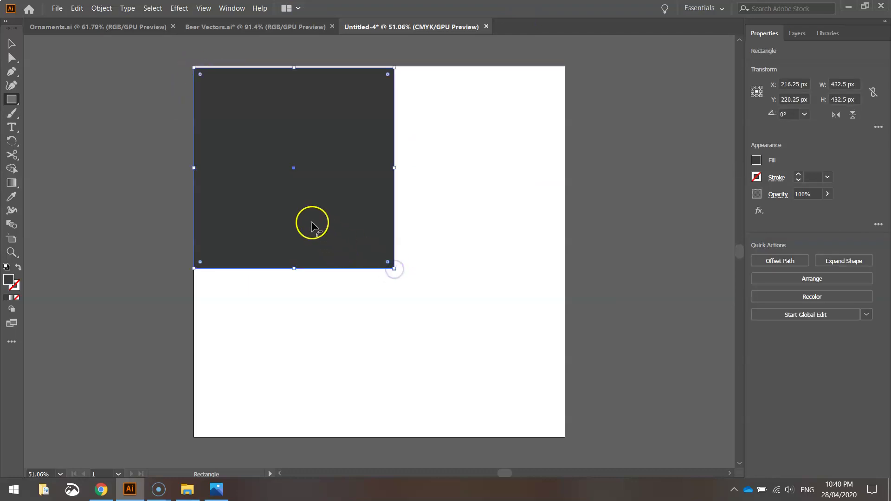
key(ctrl+z)
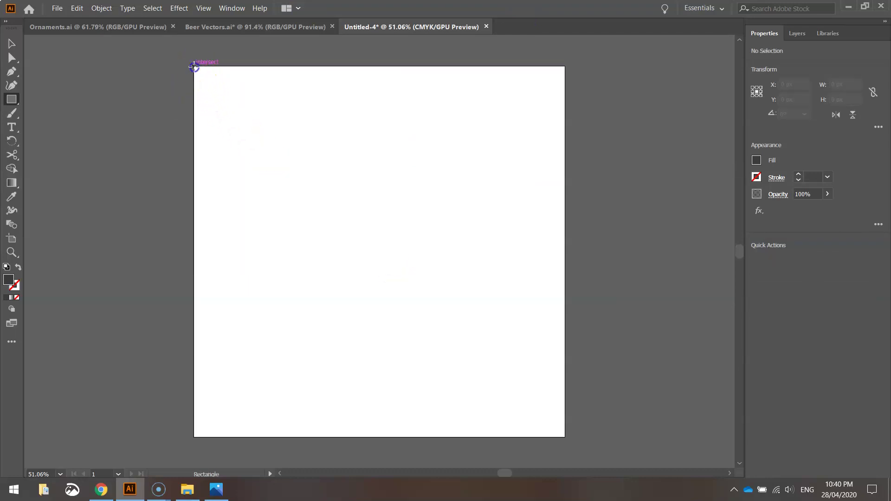
drag(195, 67, 565, 436)
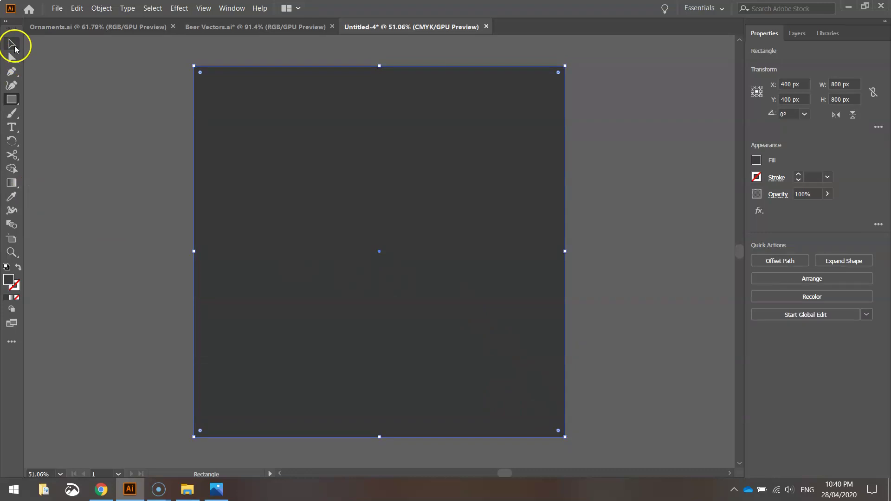
Lock the background <Rectangle> inside Layer 1 in the Layers panel
click(14, 46)
click(795, 37)
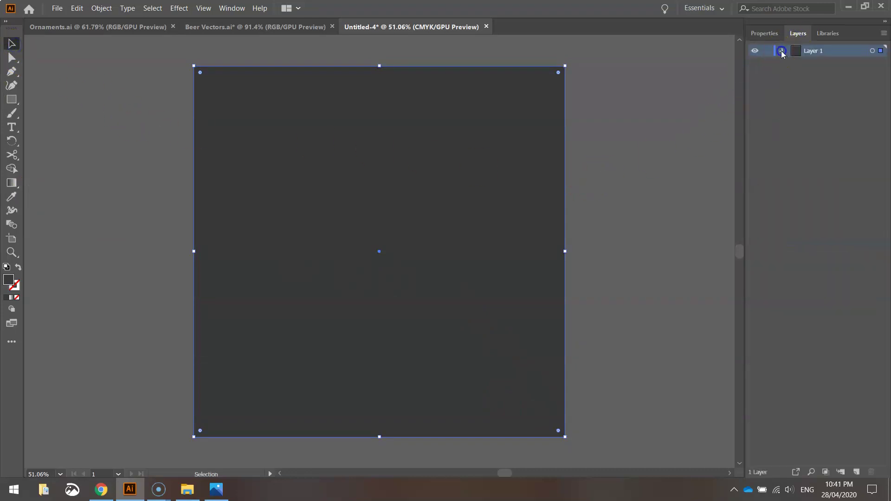
click(782, 51)
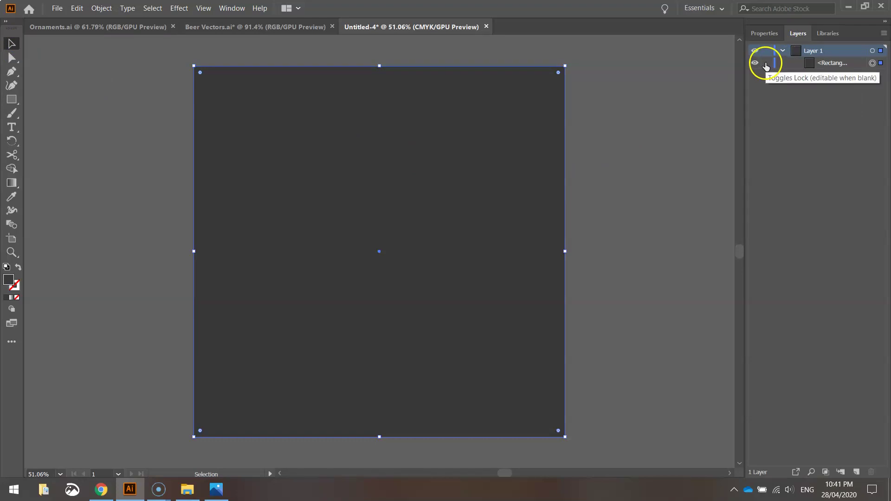
click(765, 64)
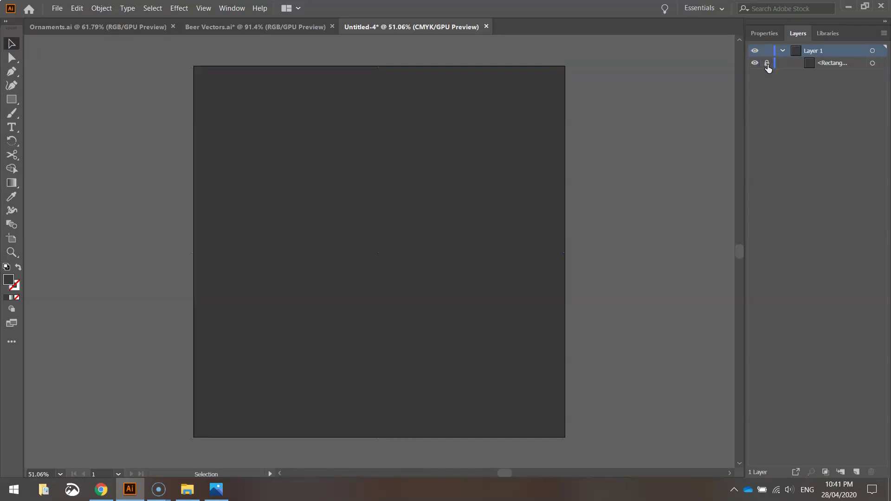
click(768, 63)
Set the Ellipse tool to no fill and a white 5 pt stroke
drag(1, 107, 64, 112)
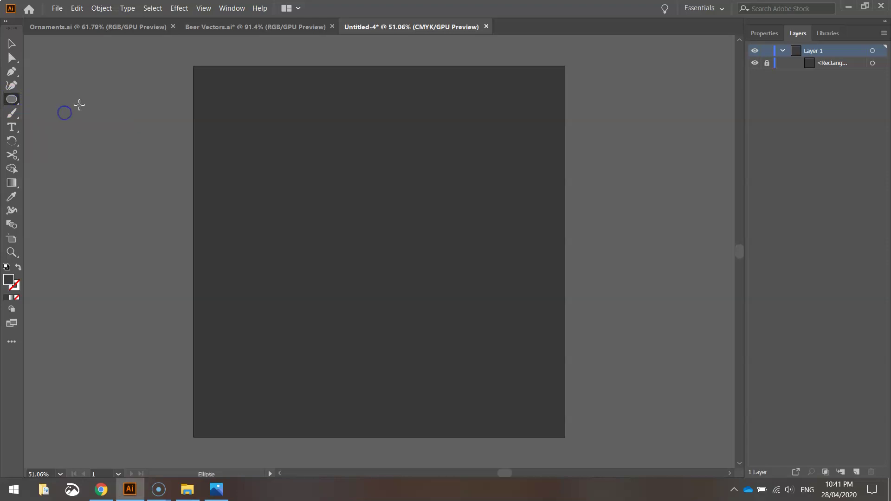
click(770, 34)
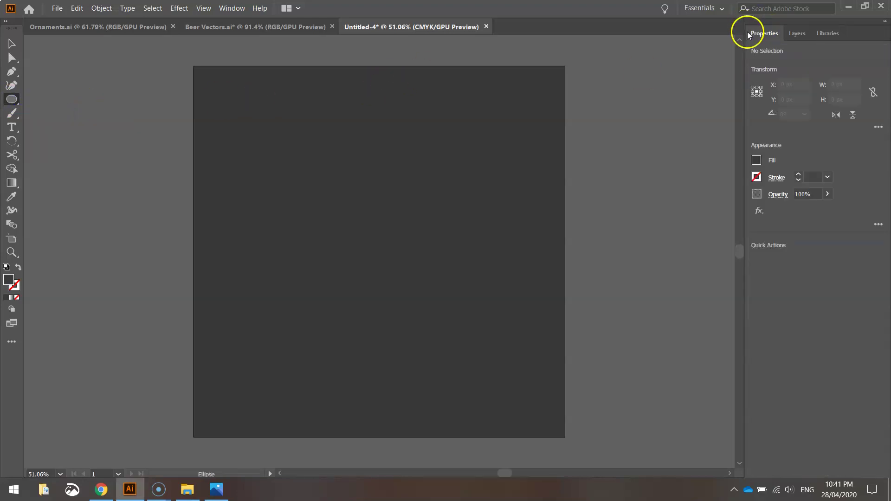
click(758, 160)
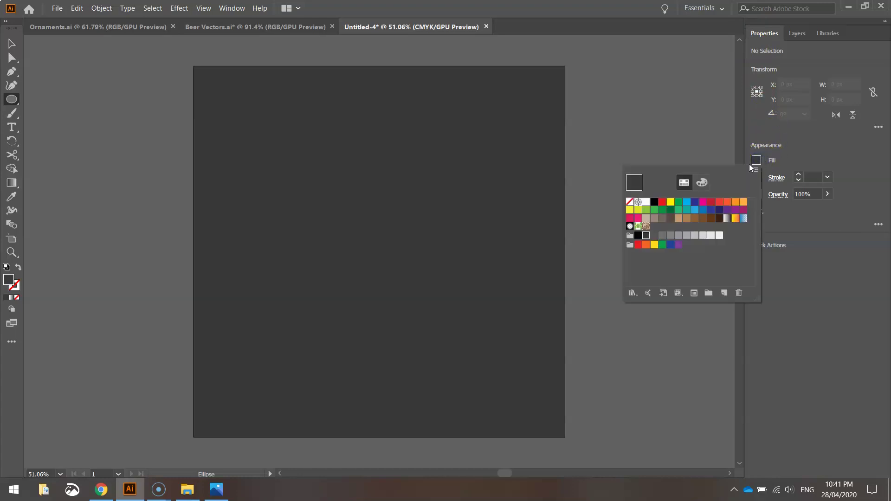
click(629, 202)
click(797, 148)
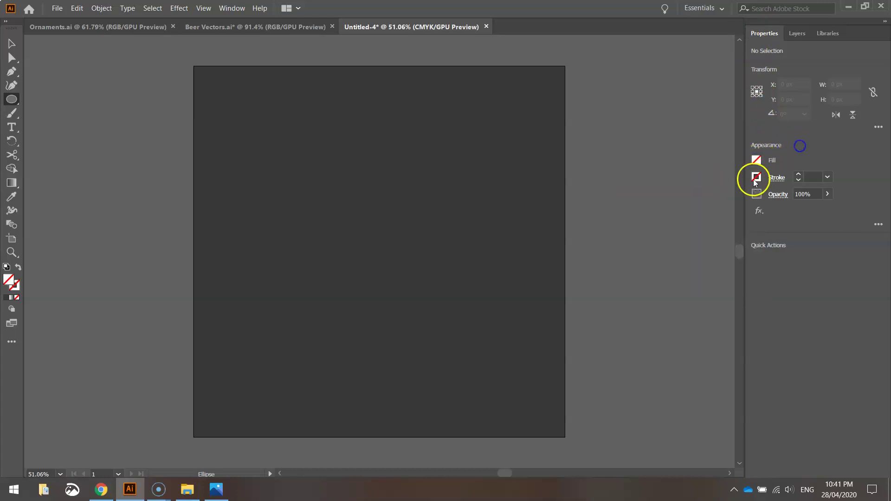
click(756, 177)
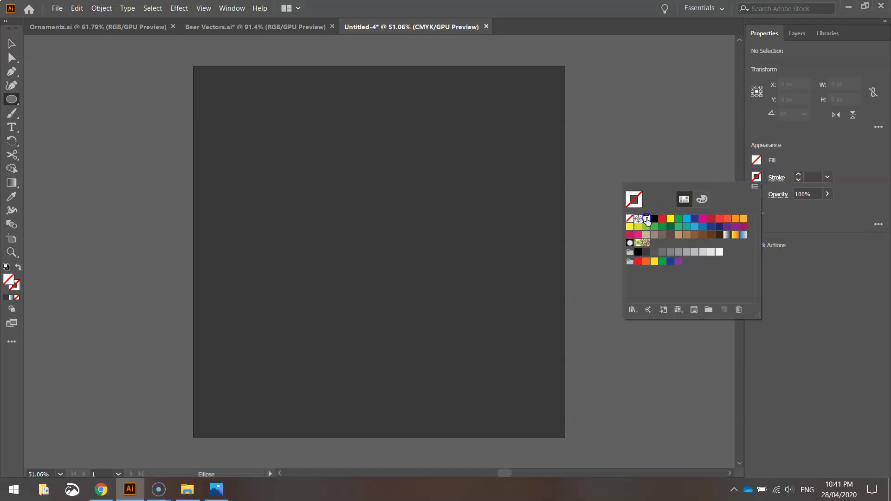
click(647, 219)
click(799, 176)
click(798, 176)
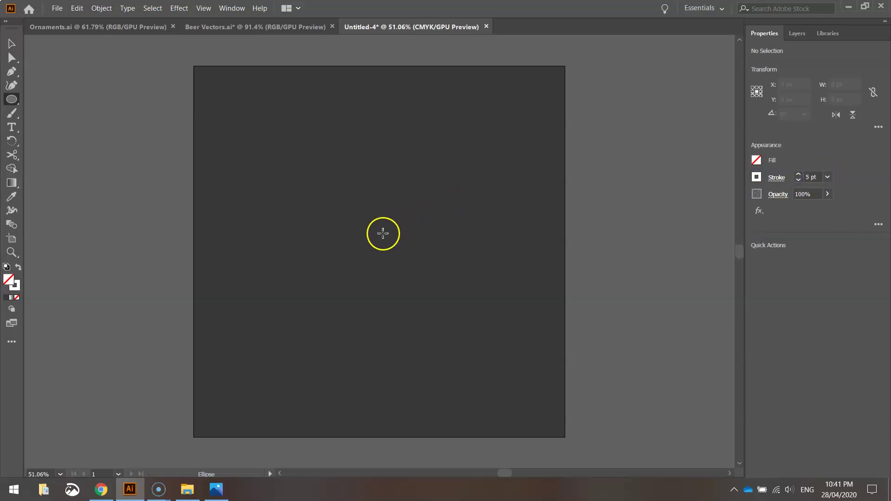
Draw a 756 px circle outward from the artboard centre
click(156, 127)
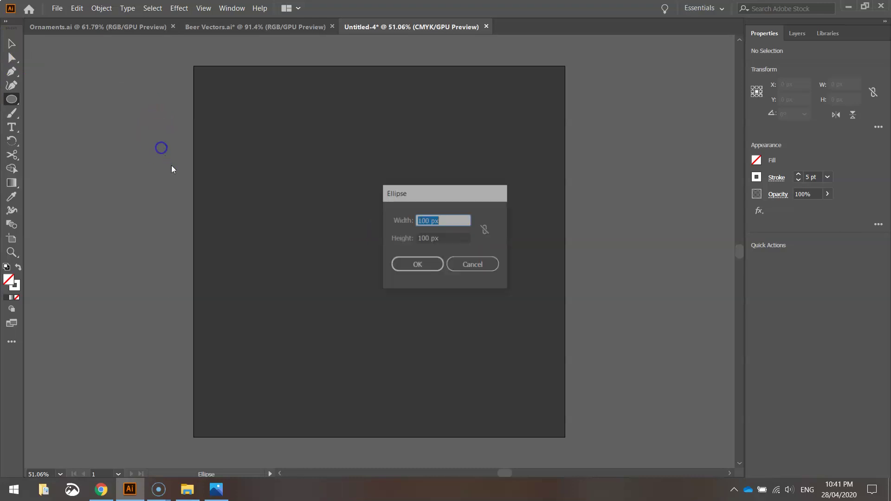
click(426, 264)
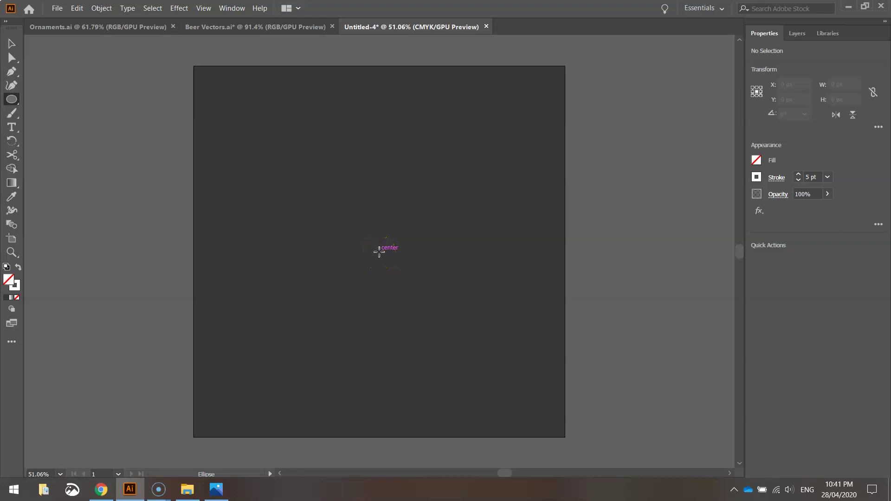
mouse_move(379, 251)
mouse_down()
mouse_move(531, 366)
mouse_move(555, 405)
mouse_up()
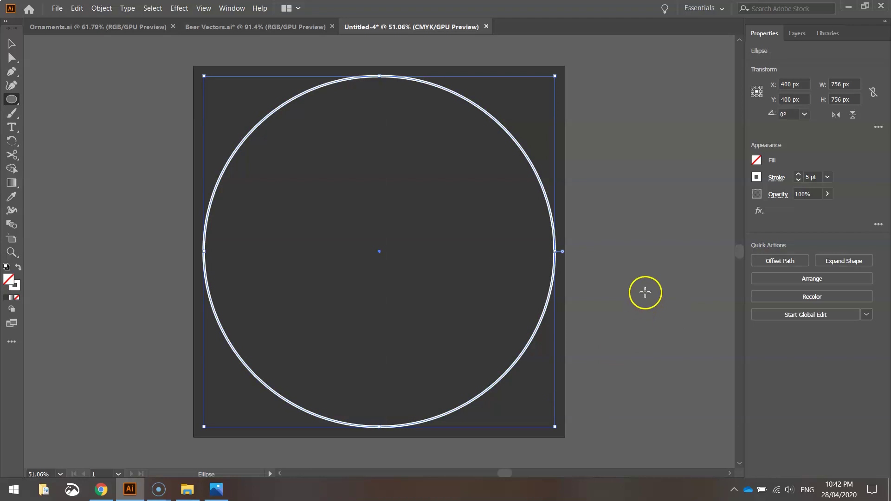
Copy the circle, paste it in place, and scale the copy down to 710 px around the centre
click(76, 9)
click(90, 58)
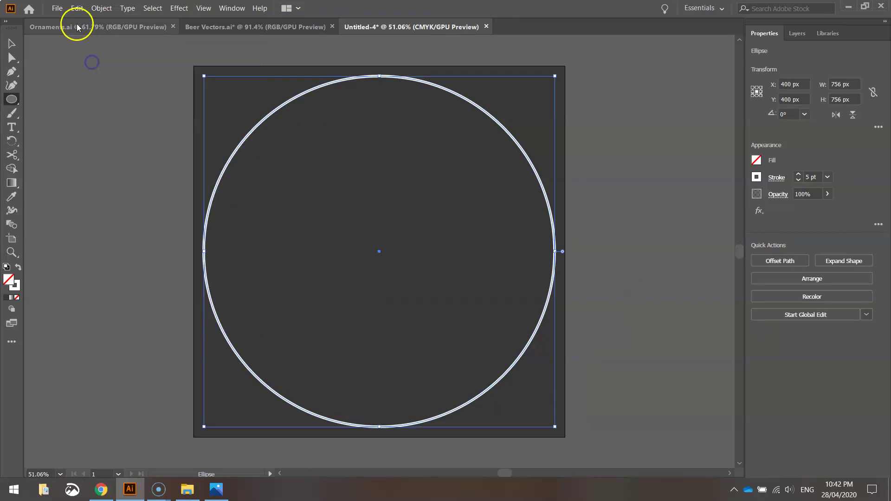
click(76, 8)
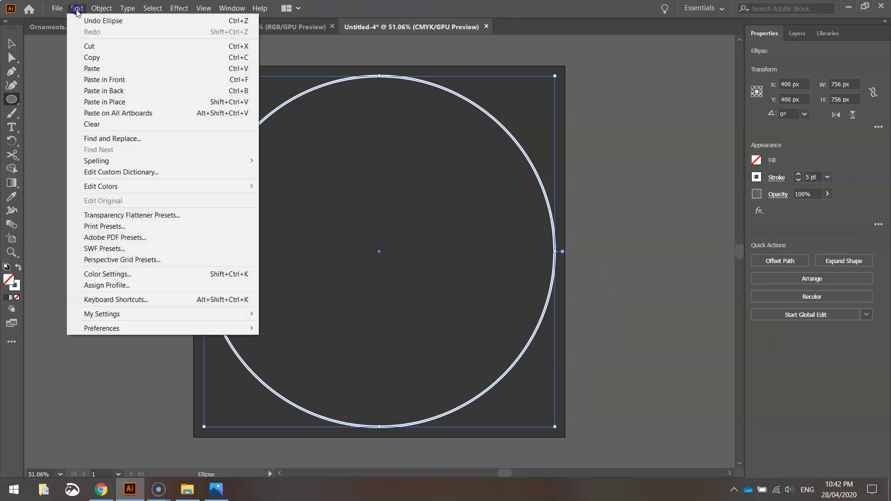
click(103, 101)
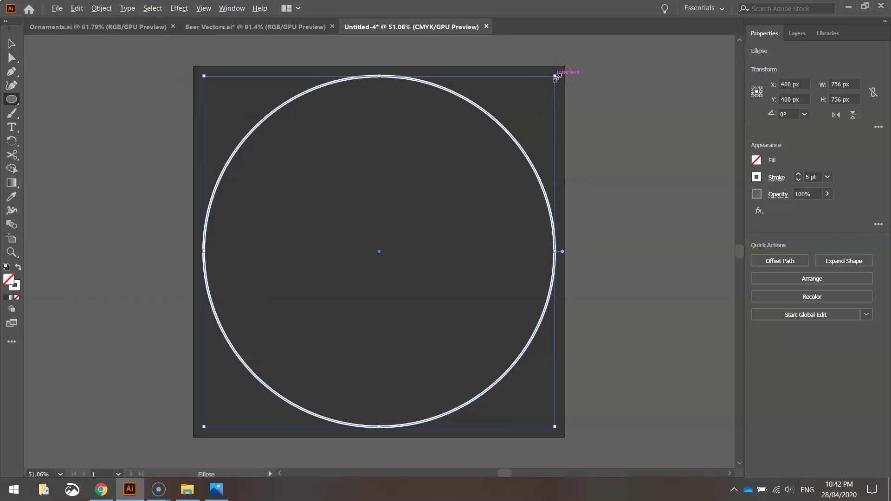
drag(556, 78, 548, 87)
key(v)
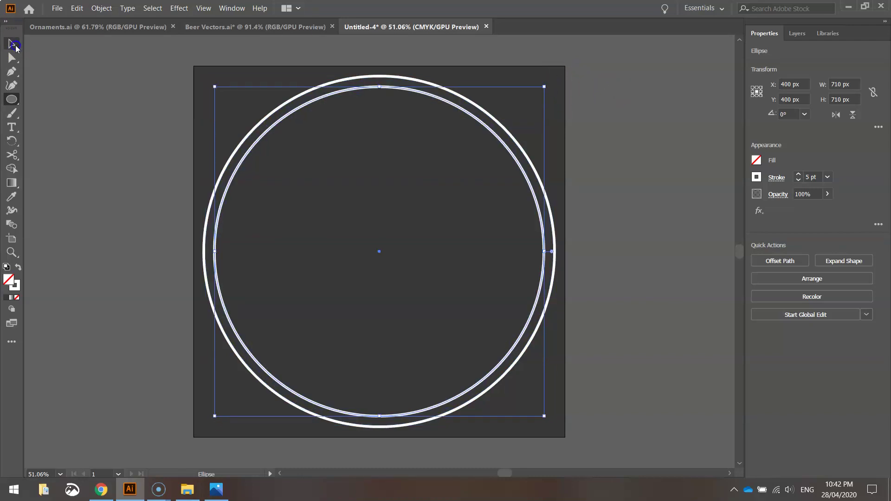
click(108, 77)
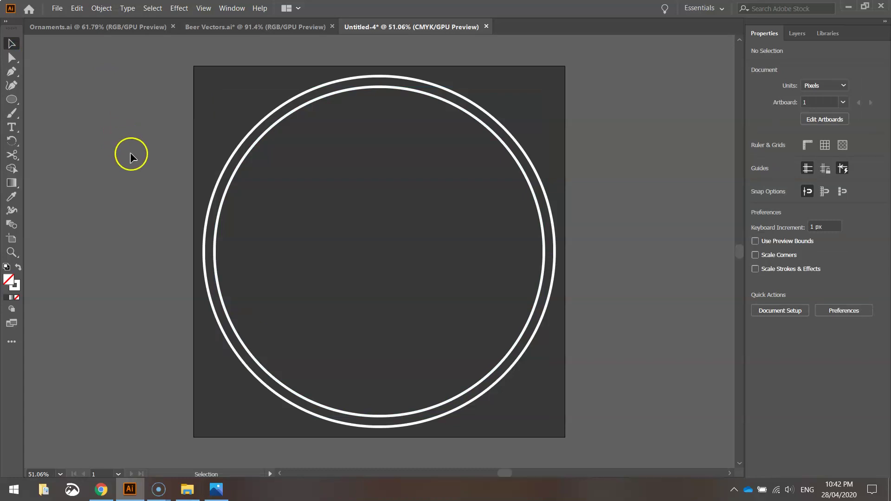
Copy the bottom-left beer mug from Beer Vectors.ai and paste it into Untitled-4
click(216, 27)
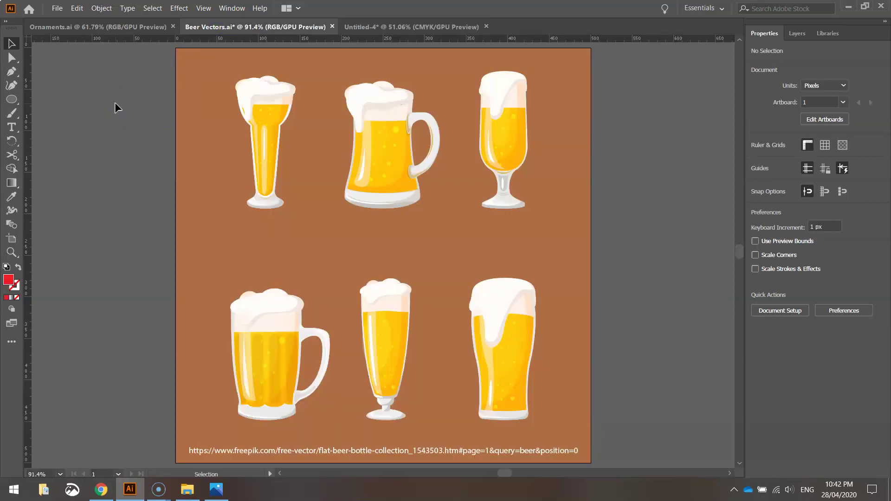
click(278, 326)
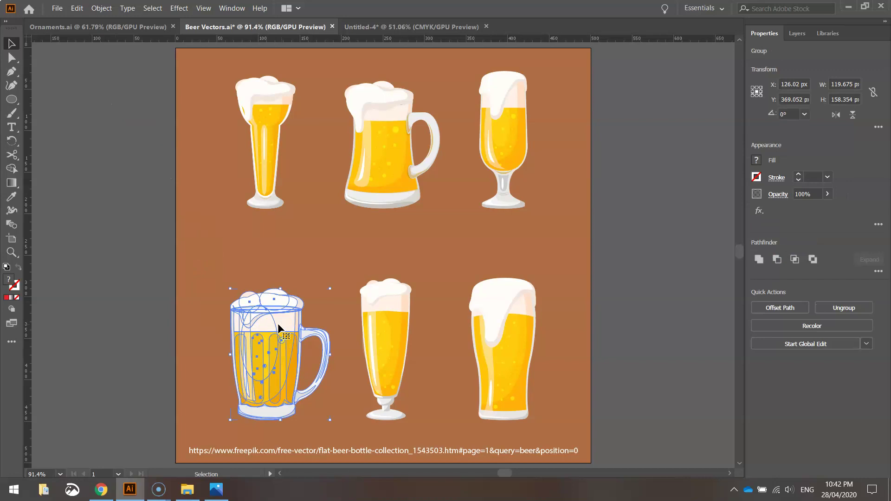
right_click(279, 326)
click(78, 7)
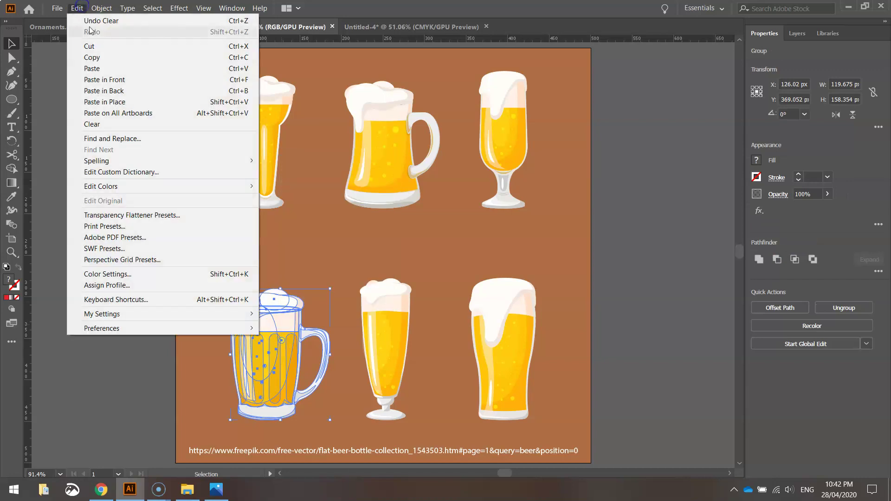
click(99, 57)
click(356, 27)
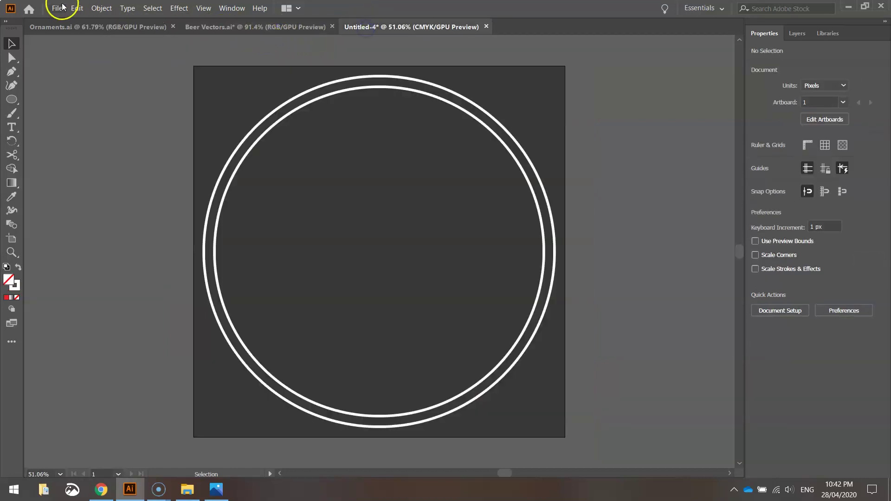
click(74, 6)
click(130, 68)
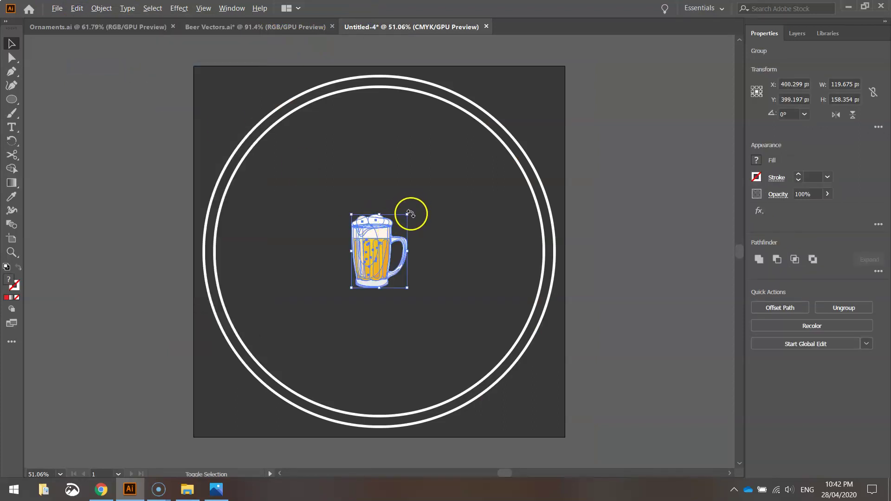
Enlarge the beer mug and position it in the upper part of the double ring
drag(409, 214, 428, 187)
drag(377, 248, 377, 165)
click(622, 112)
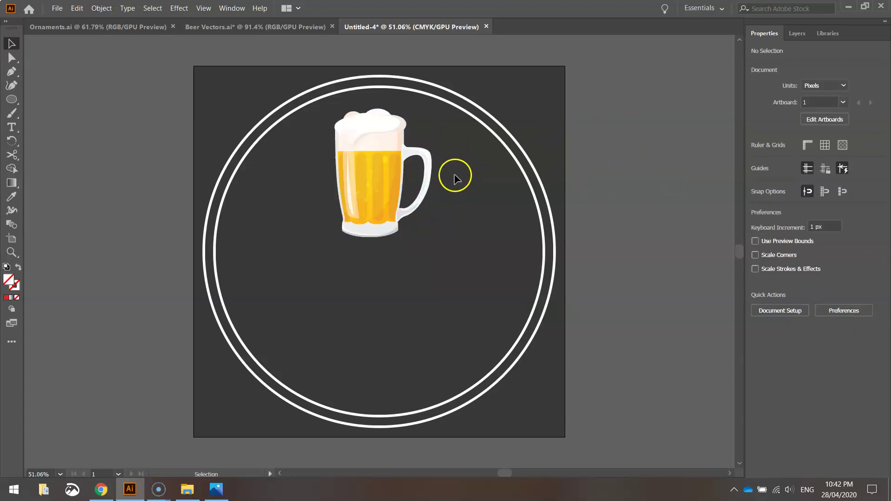
click(389, 188)
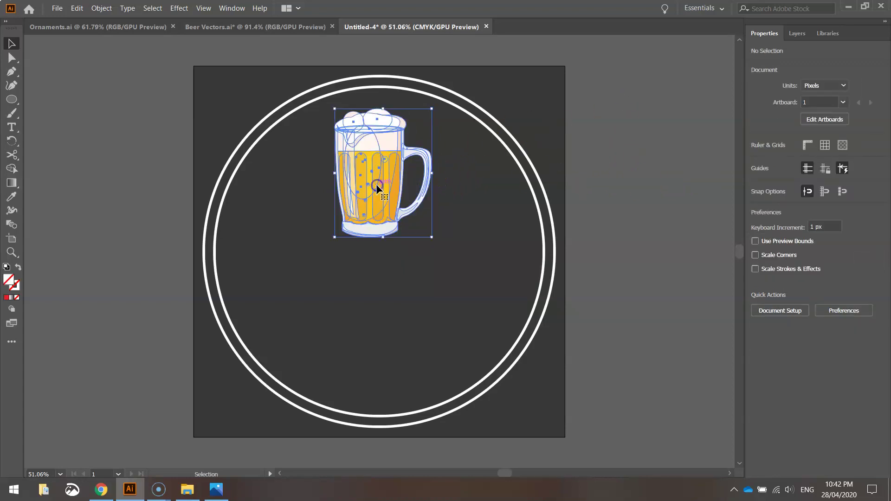
drag(431, 238, 440, 250)
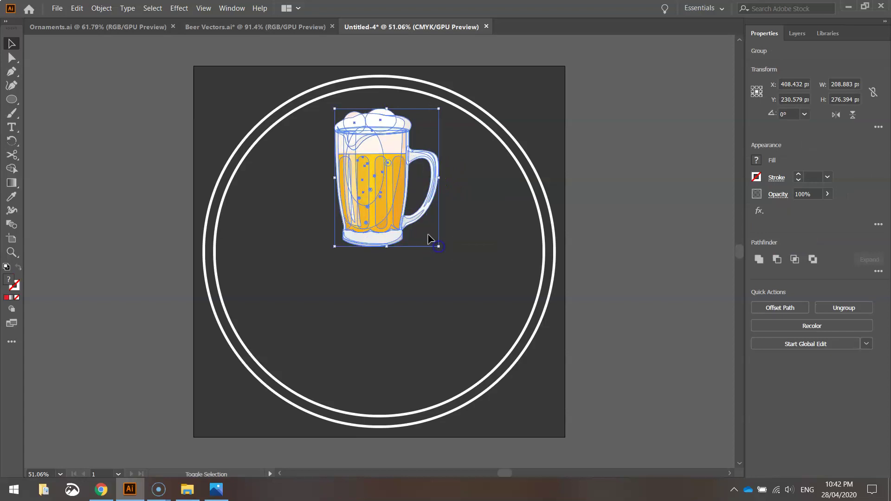
drag(393, 185, 389, 182)
click(640, 137)
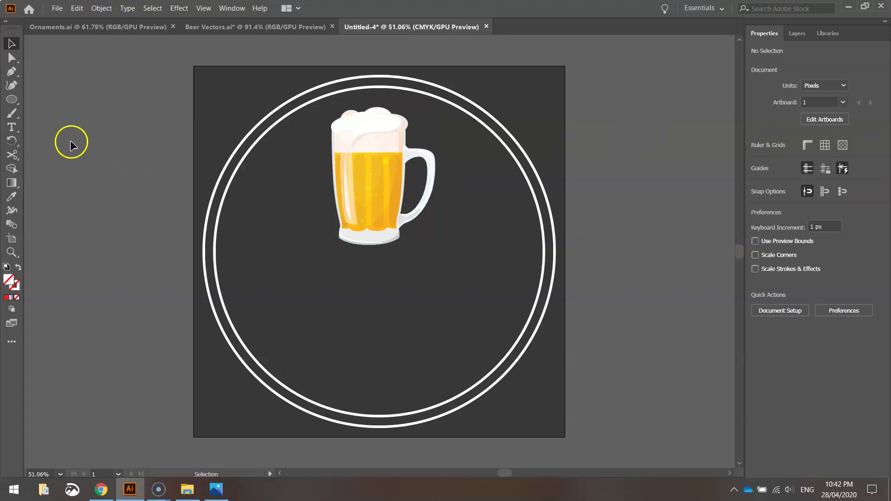
Add the 19 text and set its font to Lemon/Milk
click(12, 127)
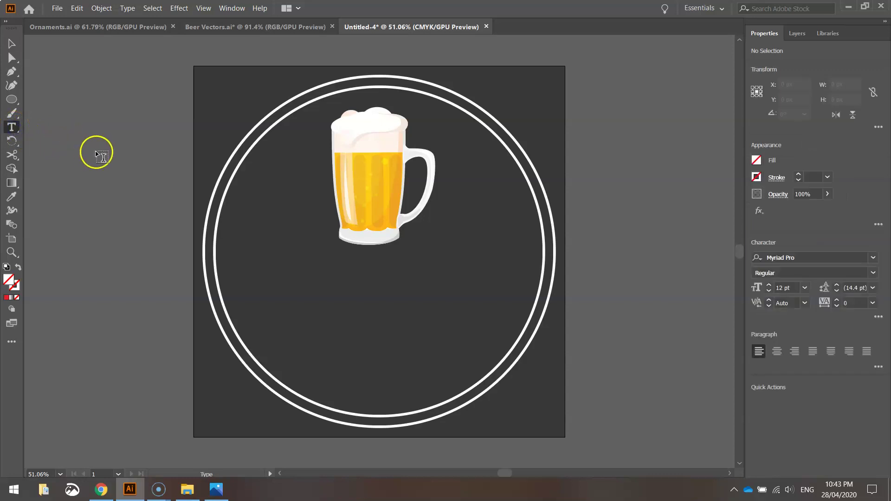
click(213, 99)
click(262, 134)
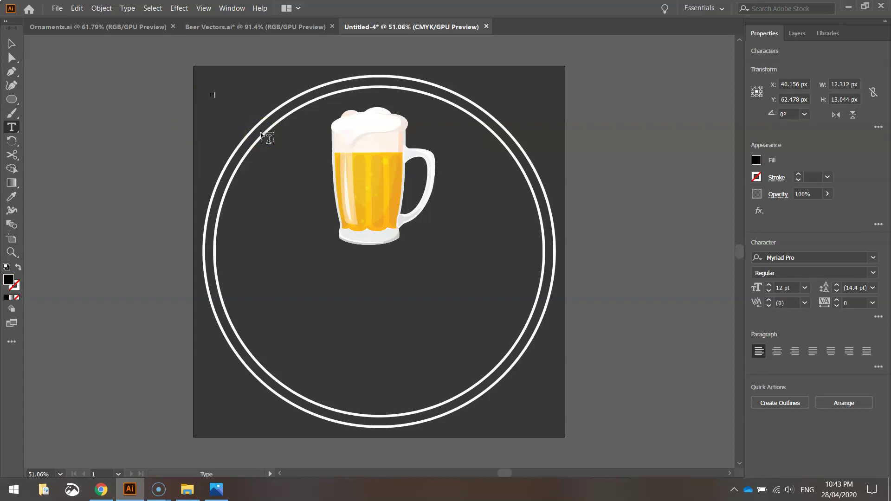
drag(261, 134, 574, 151)
click(803, 257)
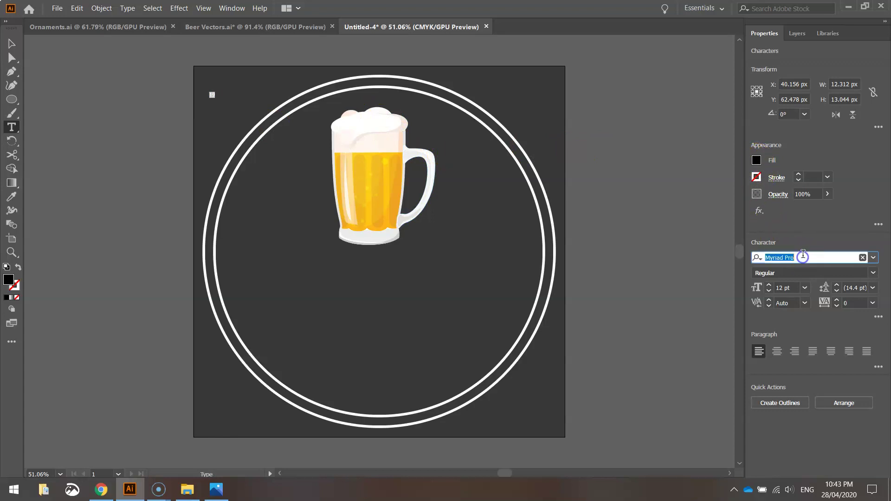
text(lemon)
click(703, 312)
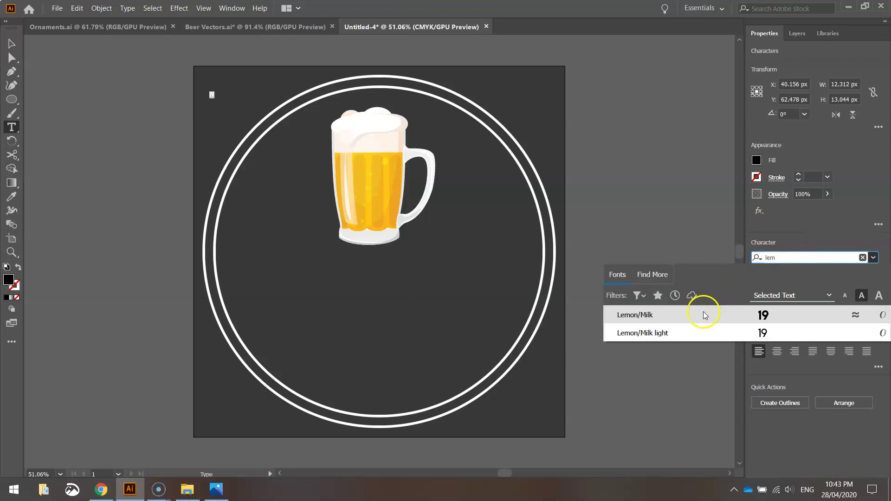
Set the 19 to 30 pt and move it just left of the beer mug
click(791, 288)
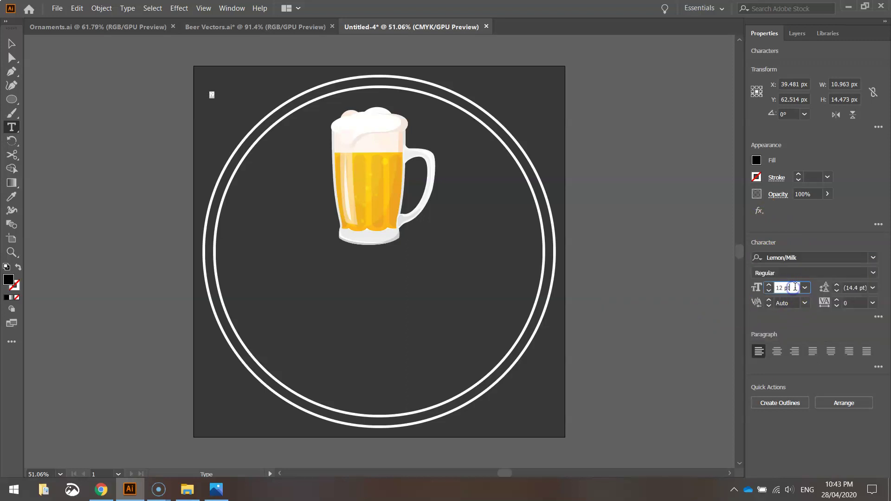
text(40)
key(Return)
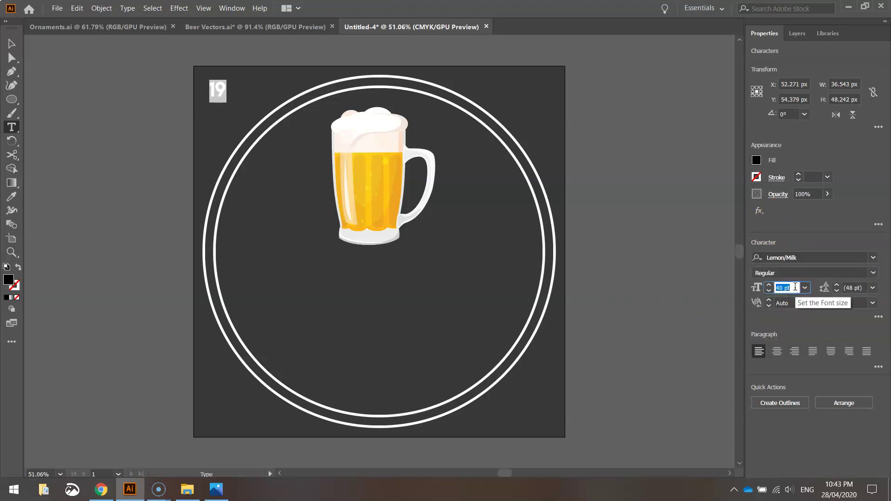
text(30)
key(Return)
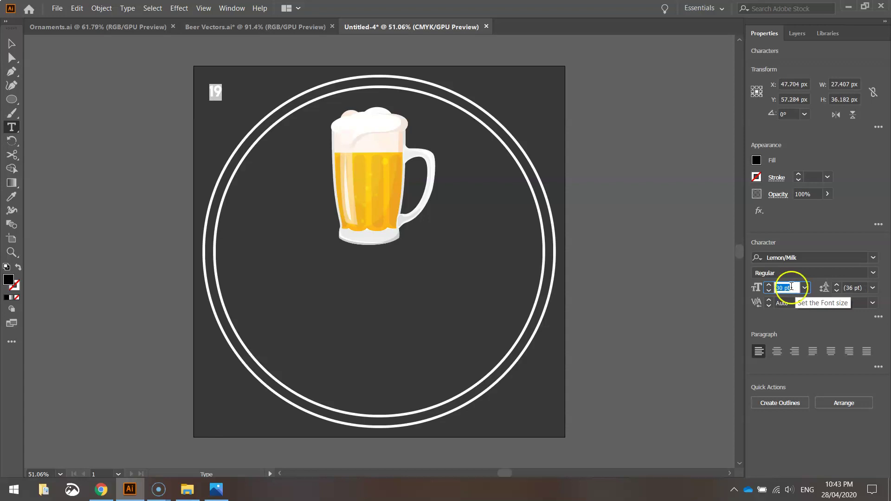
click(10, 45)
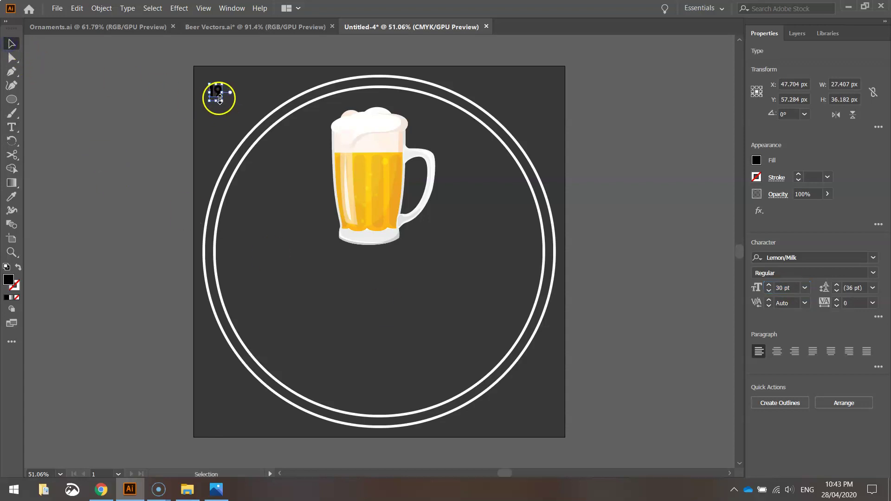
drag(217, 96, 318, 190)
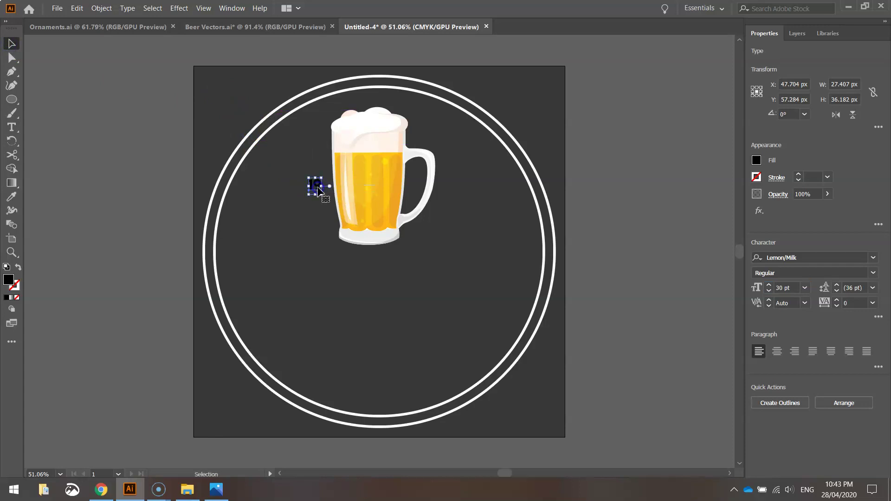
click(316, 185)
Fill the 19 with the beer's golden yellow using the Eyedropper
click(14, 197)
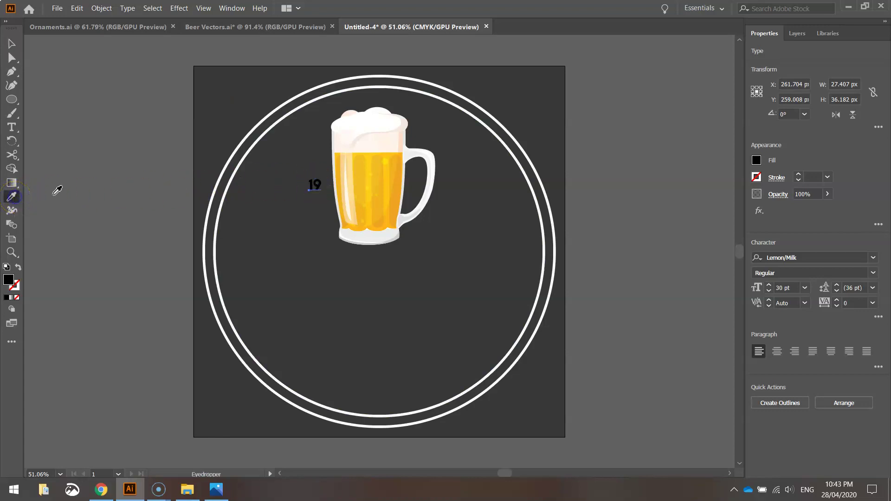
scroll(369, 160, up, 4)
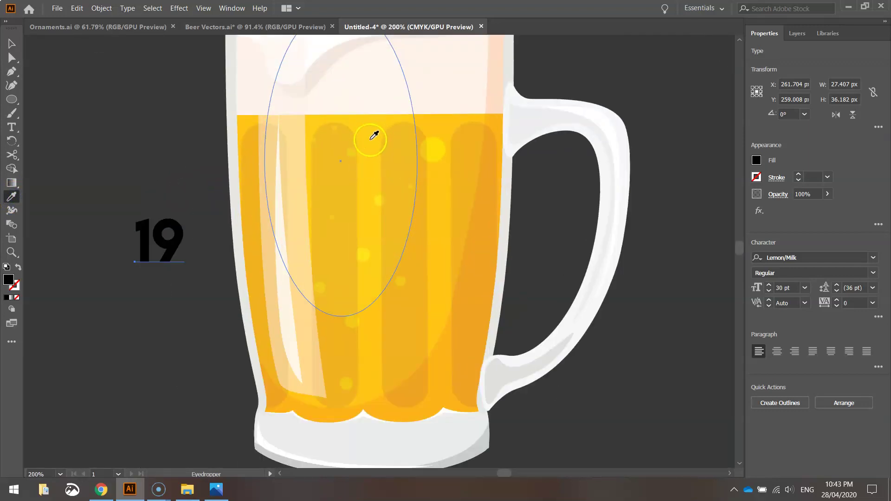
click(372, 135)
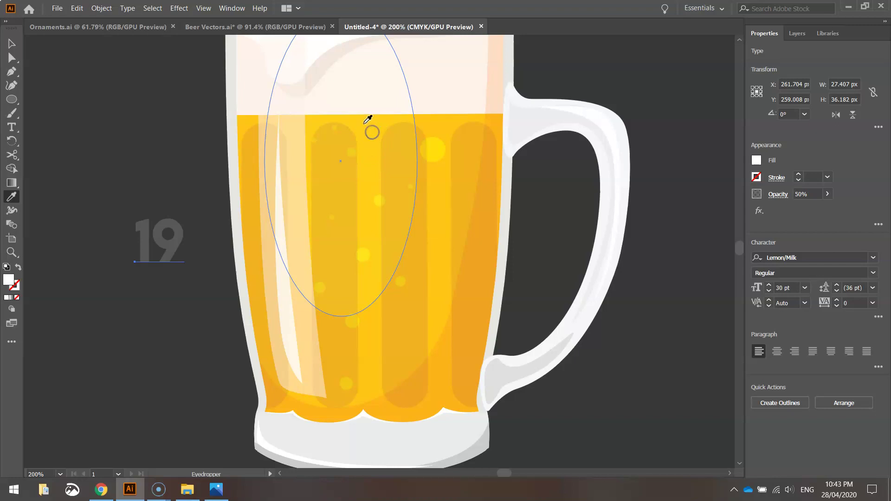
click(427, 121)
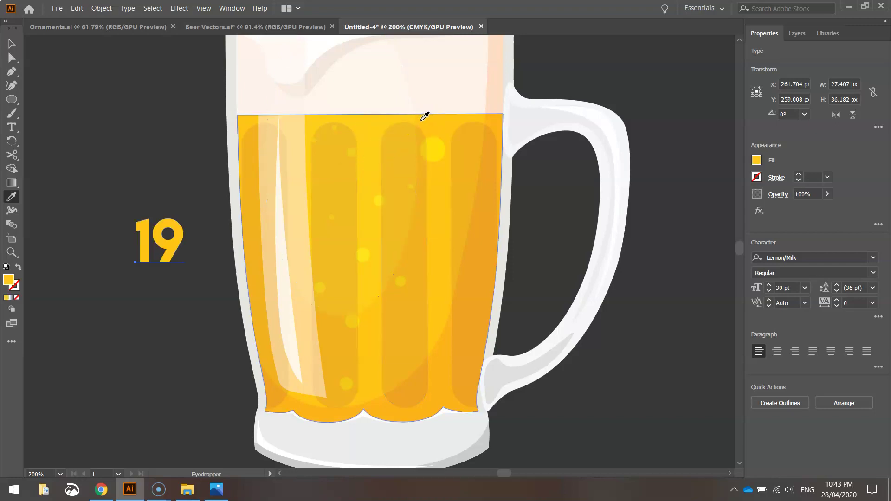
scroll(358, 218, down, 3)
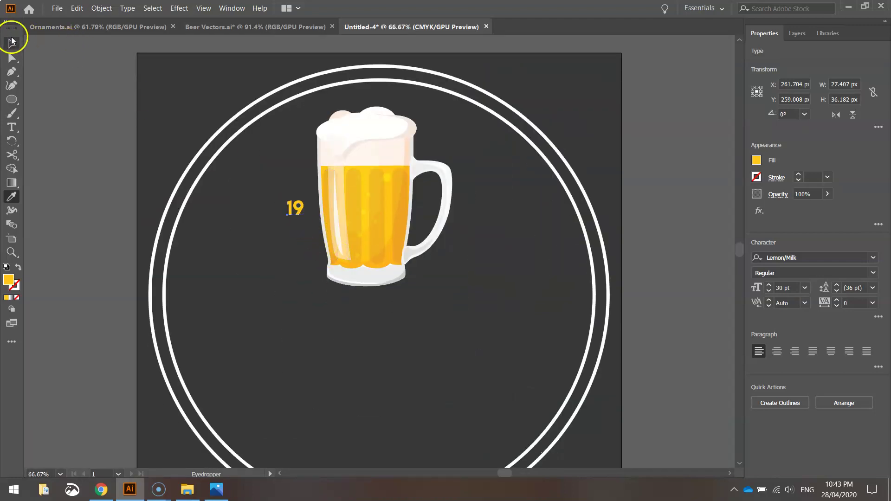
Copy the 19, paste it in place, and nudge the copy right of the mug
click(11, 43)
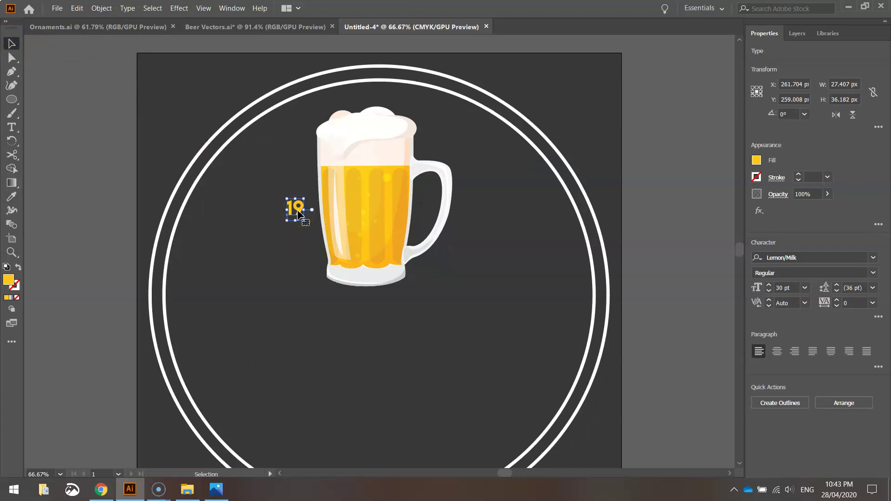
click(76, 8)
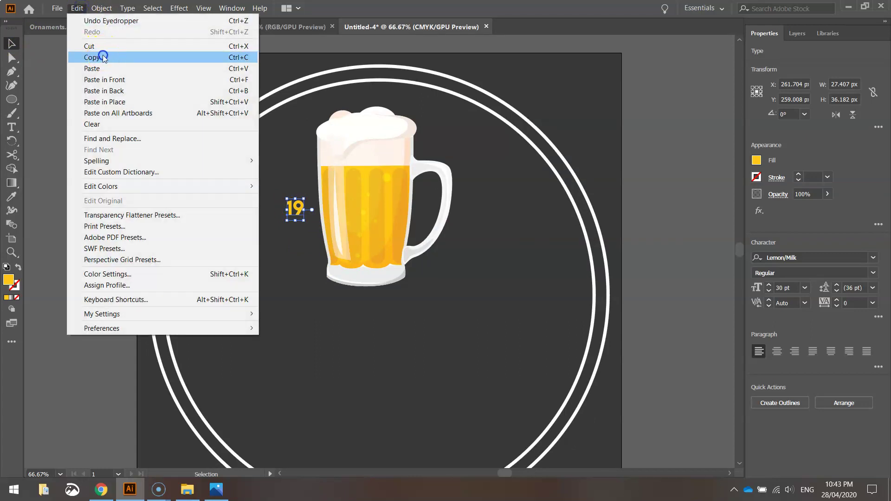
click(103, 56)
click(74, 12)
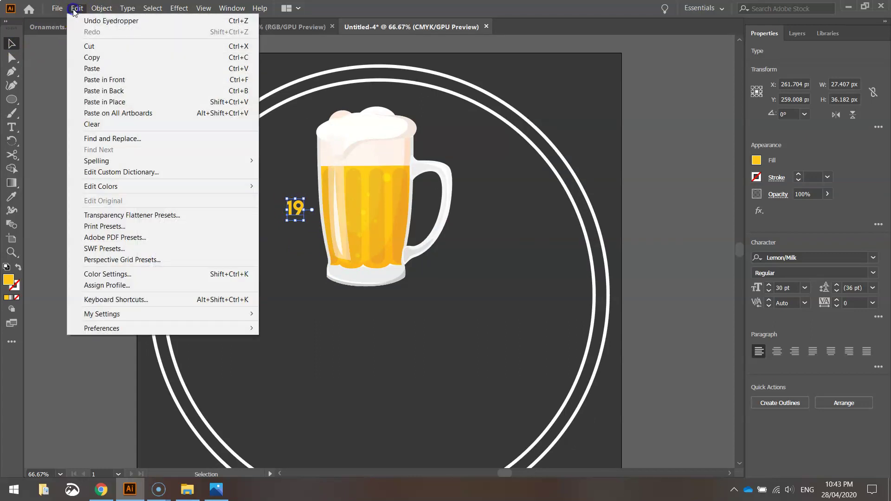
click(116, 100)
key(shift+Right)
key(shift+Right)
key(shift+Right)
key(shift+Right)
key(shift+Right)
key(shift+Right)
key(shift+Right)
key(shift+Right)
key(shift+Right)
key(shift+Right)
key(shift+Right)
key(shift+Right)
key(shift+Right)
key(shift+Right)
key(shift+Right)
key(shift+Right)
key(shift+Right)
key(shift+Right)
key(shift+Right)
key(shift+Right)
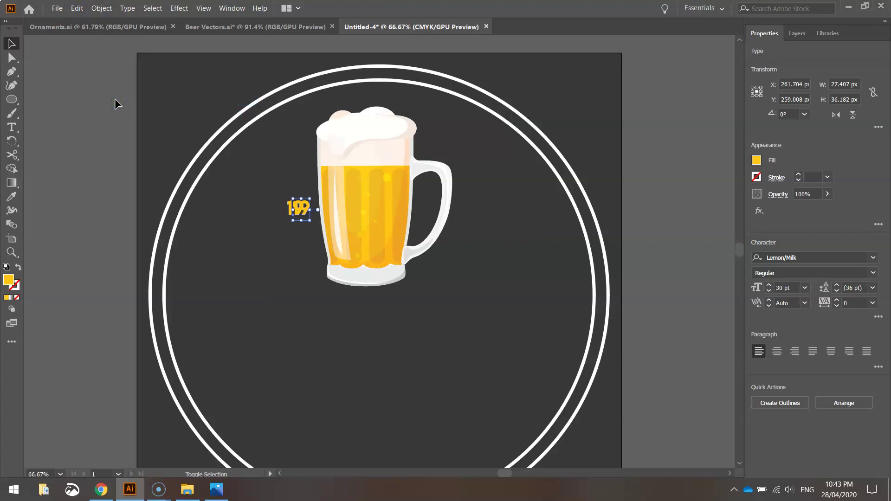
key(shift+Right)
key(shift+Right)
key(shift+Right)
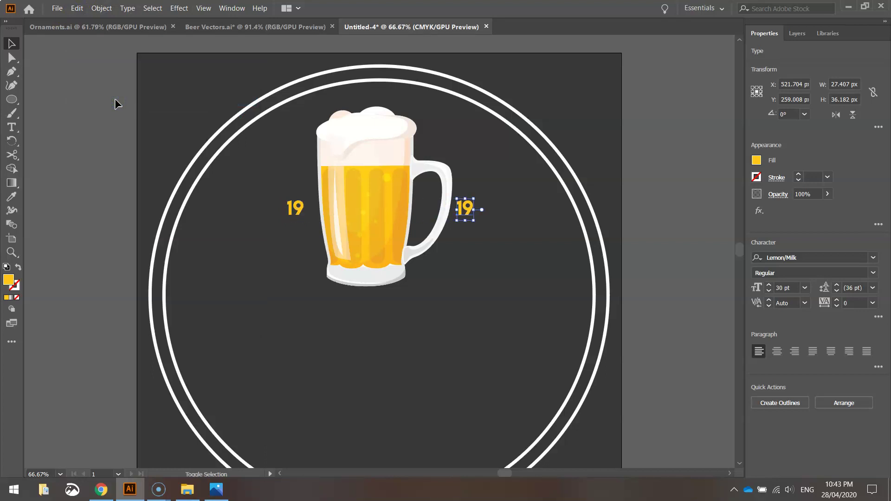
key(shift+Left)
key(shift+Right)
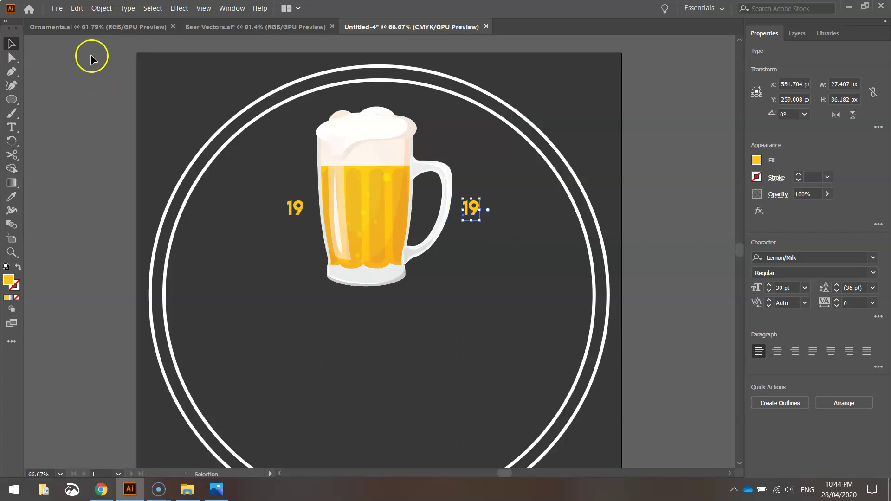
Retype the copied text as 80 and deselect it
double_click(470, 207)
drag(469, 207, 503, 208)
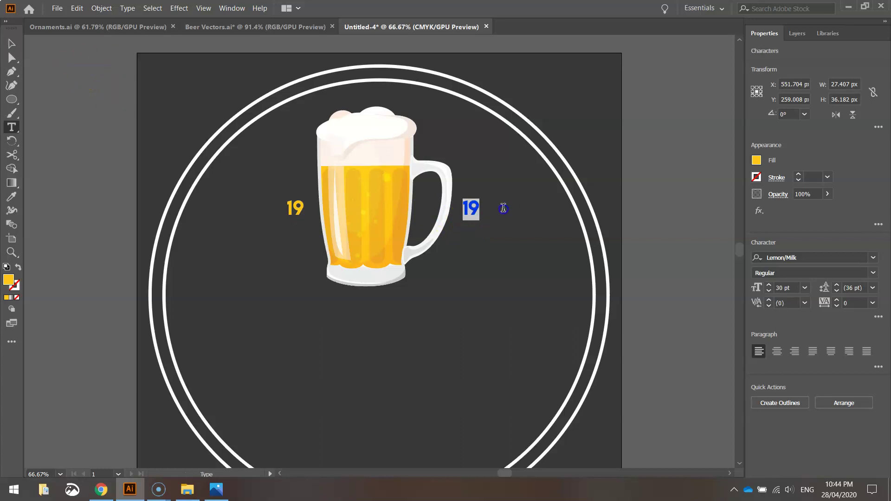
text(80)
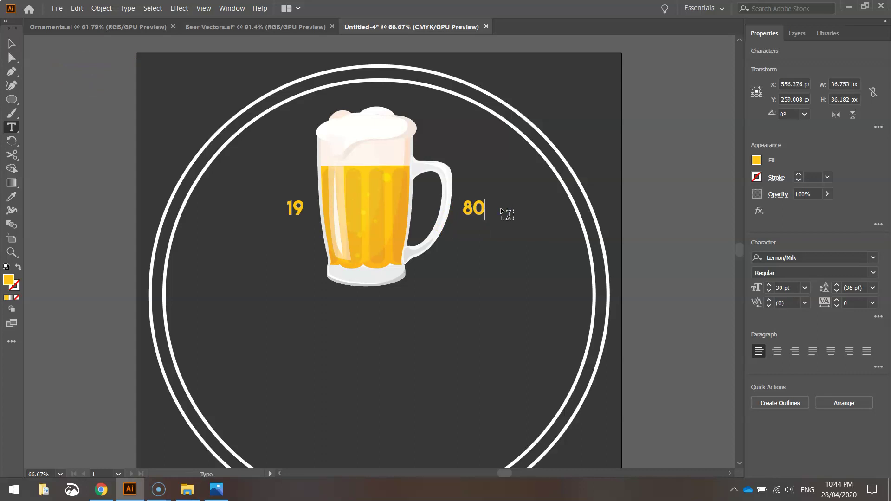
click(12, 45)
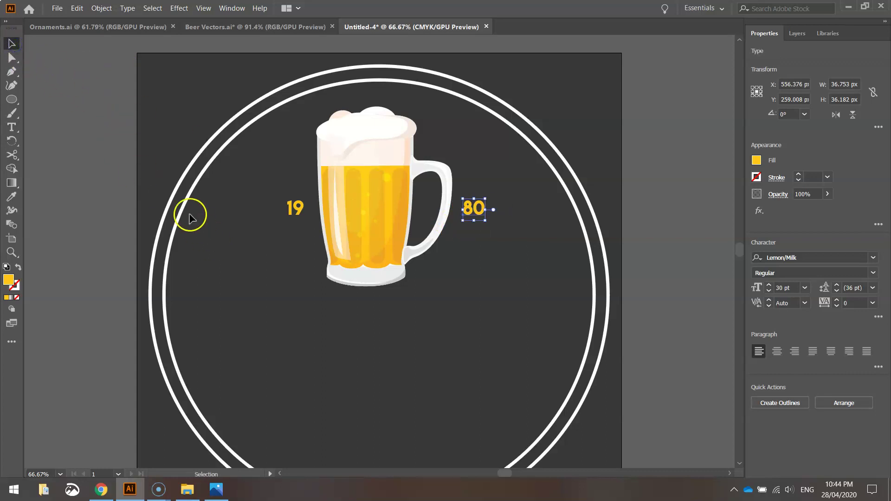
click(118, 172)
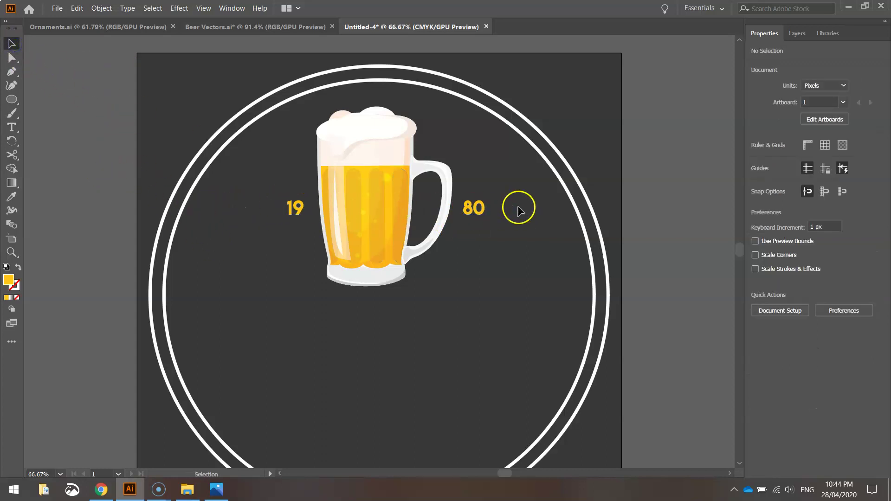
Type CRAFT BEER below the mug and centre it under the mug
scroll(621, 181, down, 1)
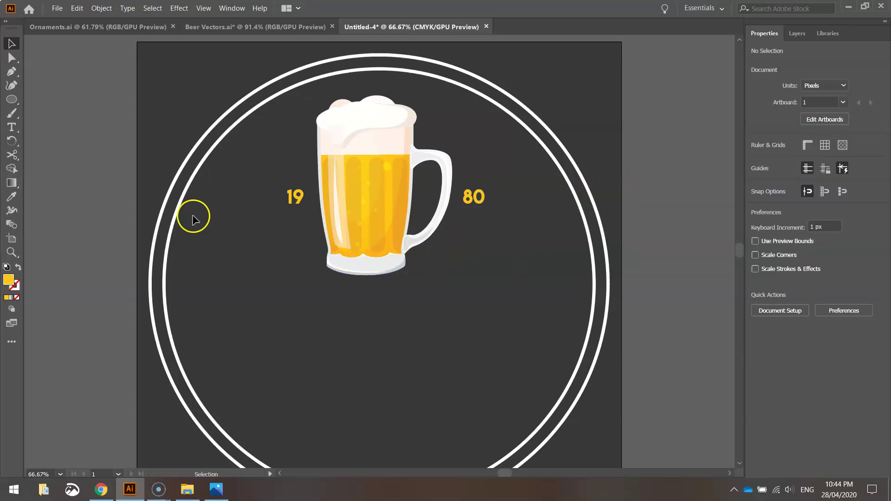
click(13, 130)
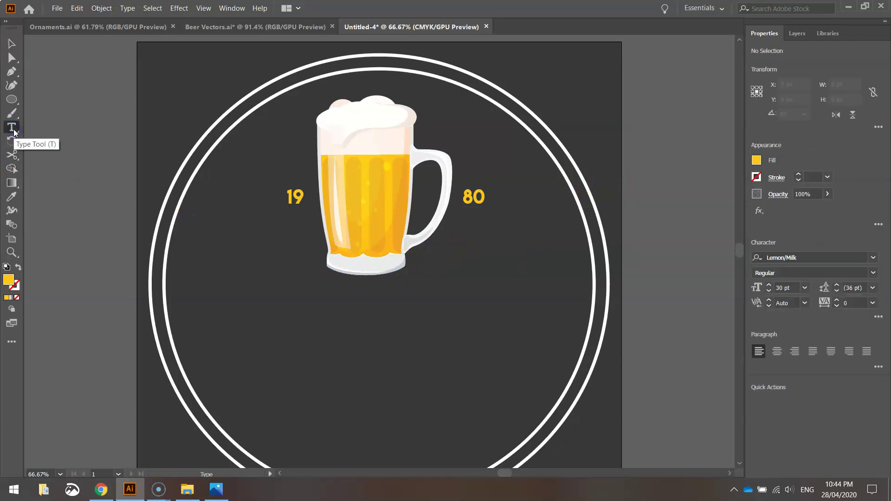
click(204, 339)
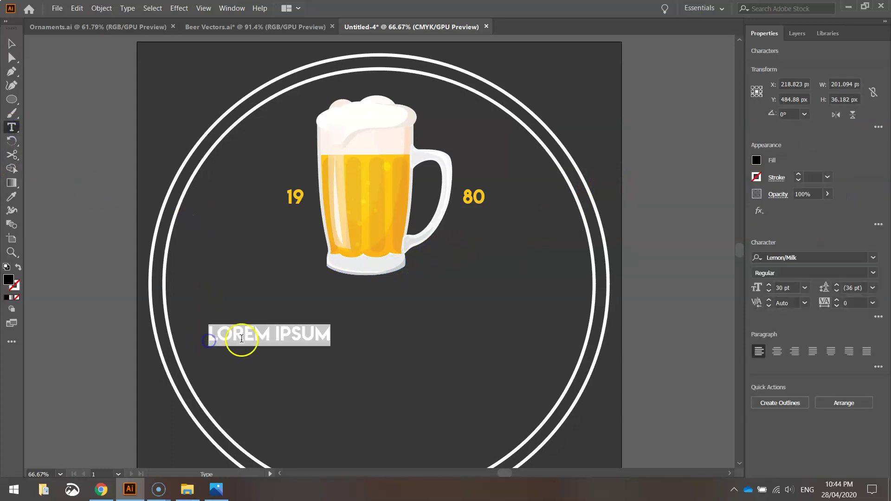
text(CRAF)
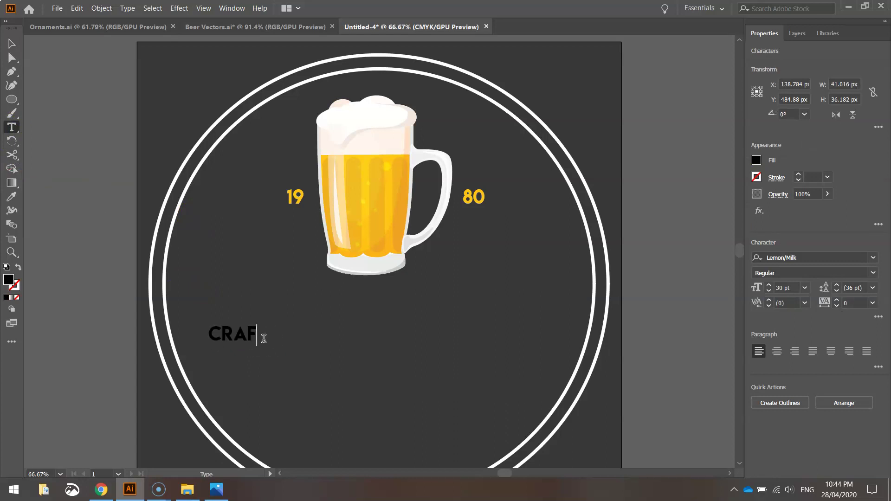
text(T BEER)
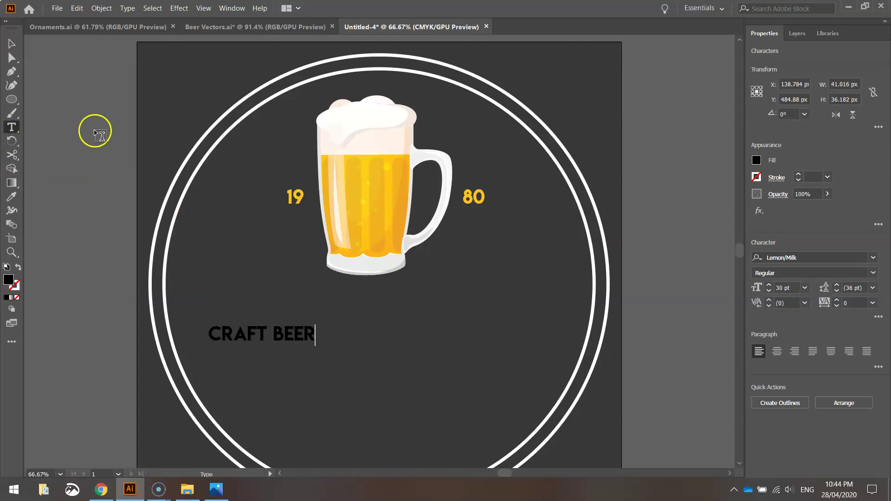
click(11, 43)
drag(269, 329, 365, 325)
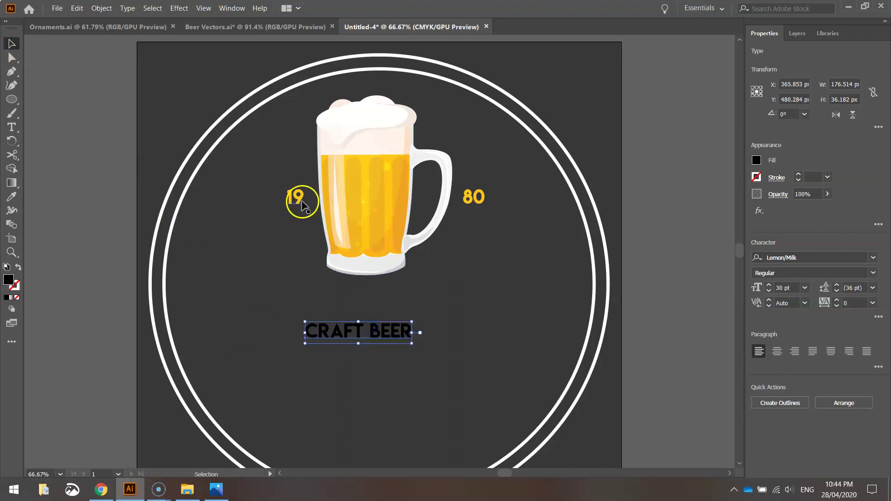
Give CRAFT BEER the 19's yellow with the Eyedropper
click(13, 199)
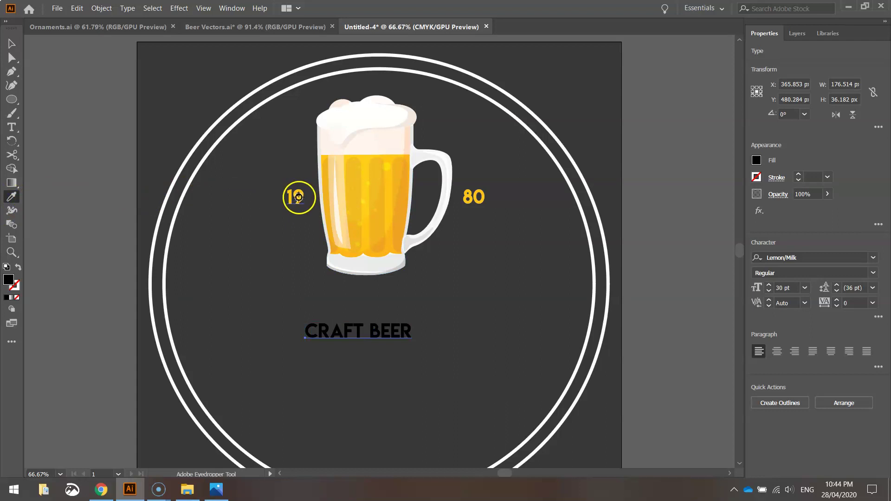
click(297, 198)
click(12, 45)
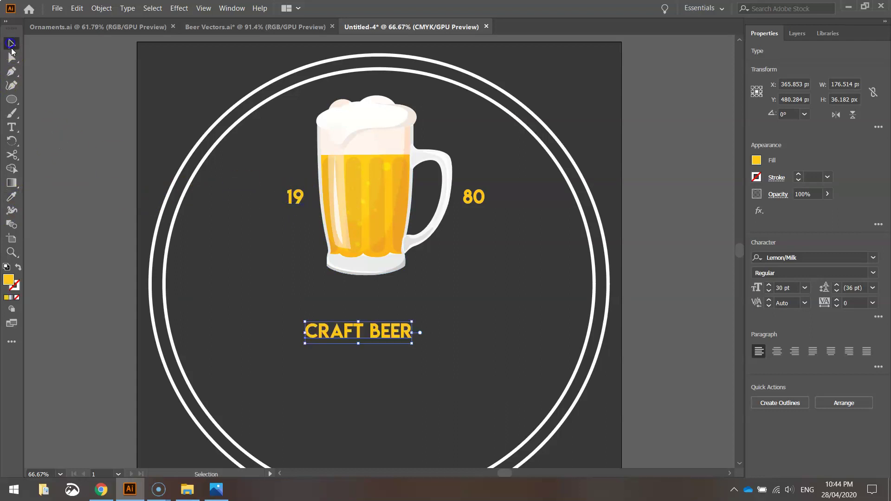
Try CRAFT BEER at 100 pt and 110 pt, repositioning it under the mug
click(792, 288)
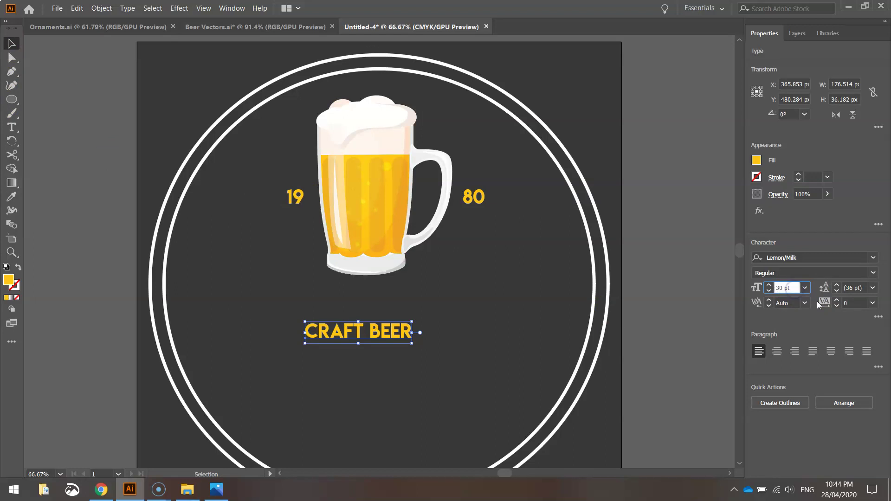
text(100)
key(Return)
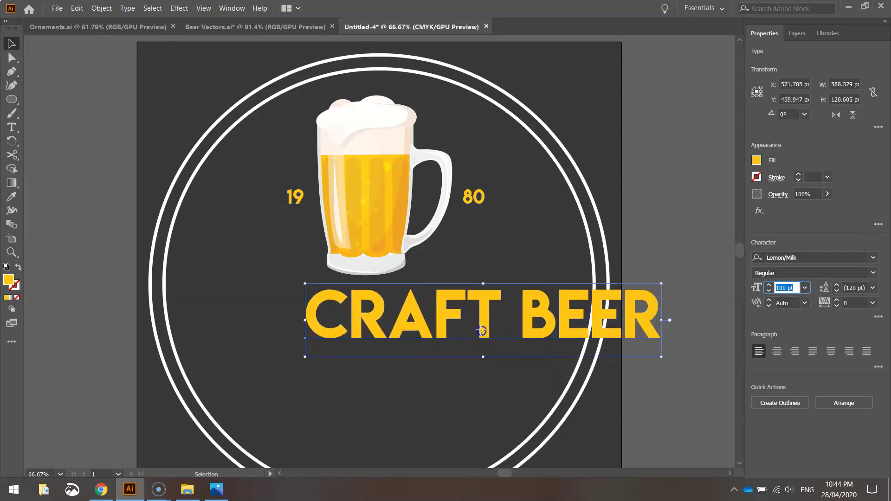
drag(444, 350, 383, 370)
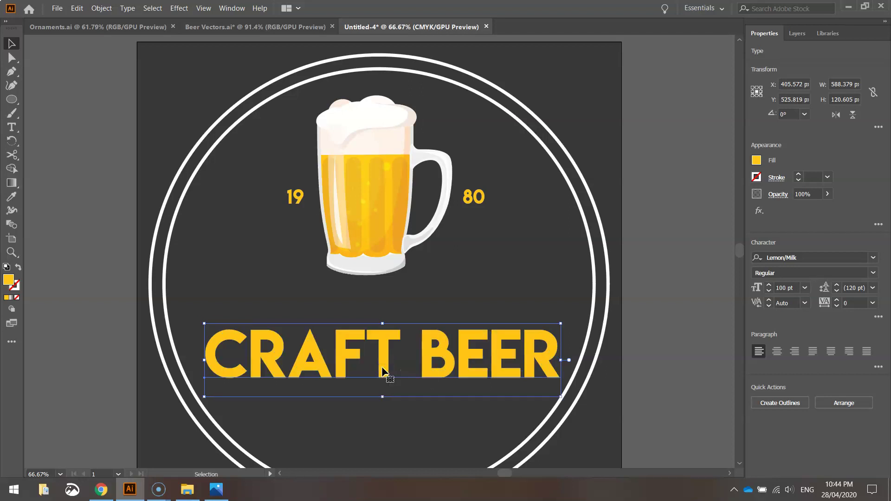
click(784, 288)
text(110)
key(Return)
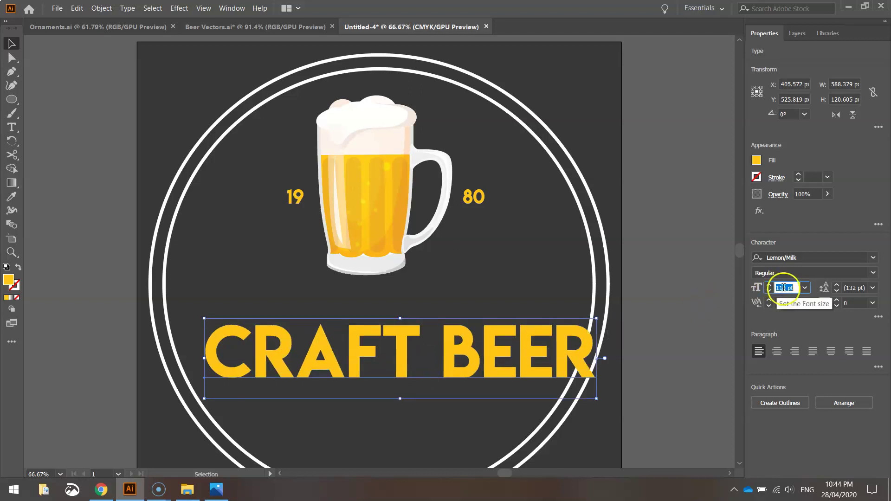
drag(559, 354, 543, 354)
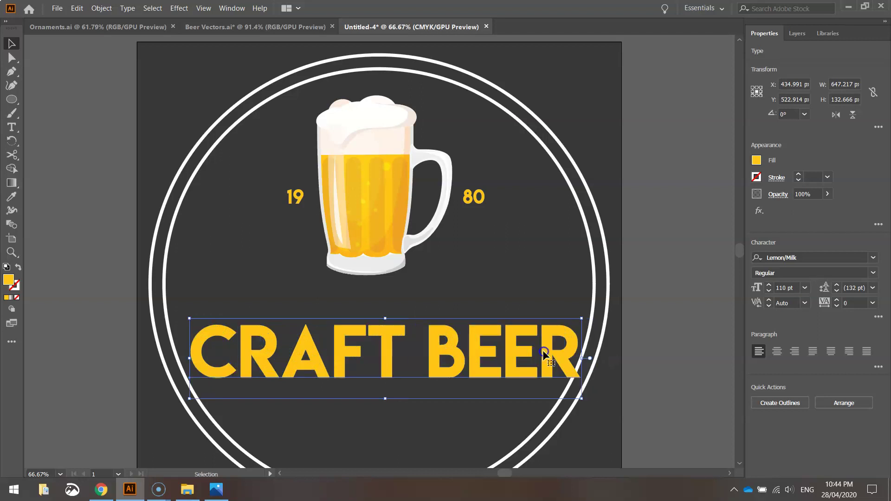
Settle CRAFT BEER at 105 pt and recentre it low in the badge
click(785, 287)
text(105)
key(Return)
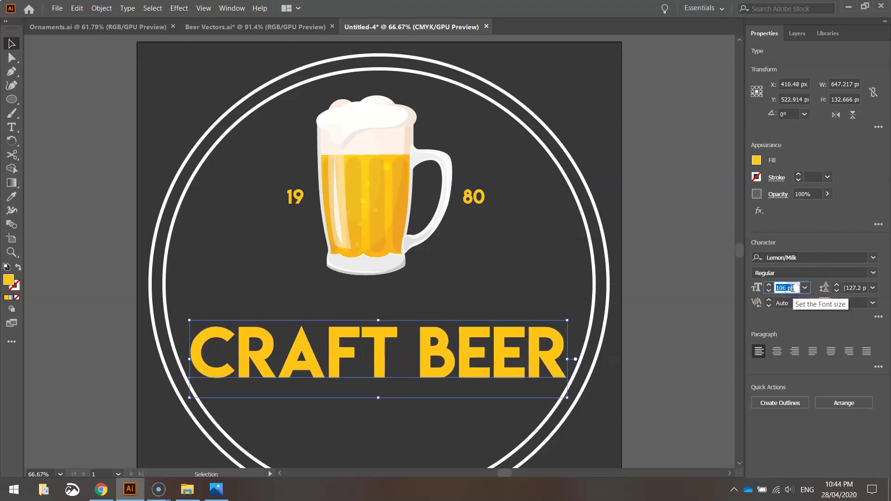
drag(525, 367, 528, 367)
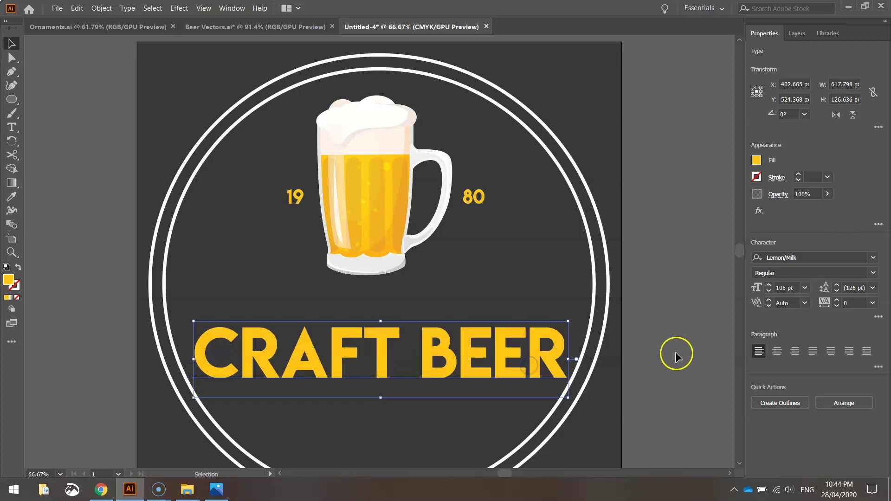
click(696, 289)
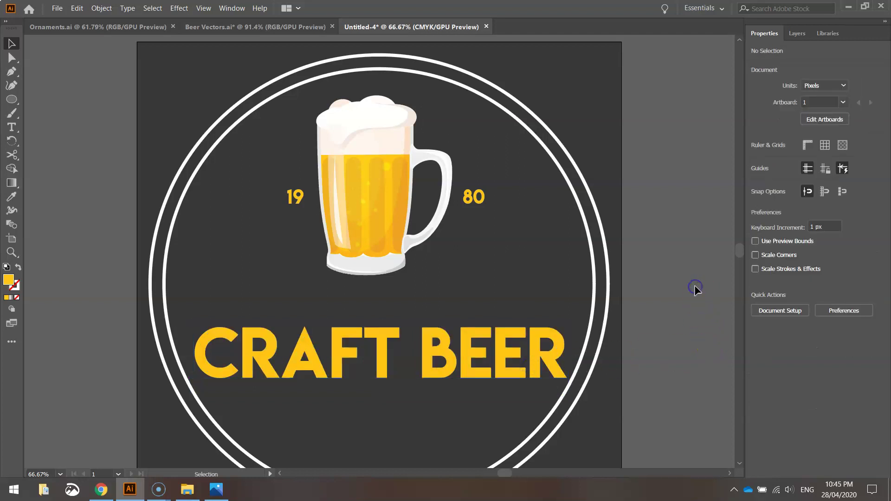
click(442, 356)
click(725, 246)
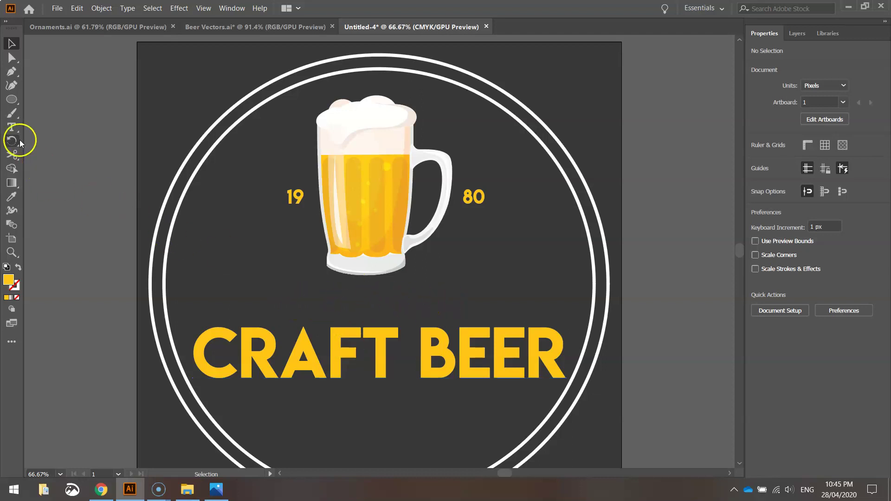
Set up the Type tool with a white fill and the Century Gothic font
click(12, 127)
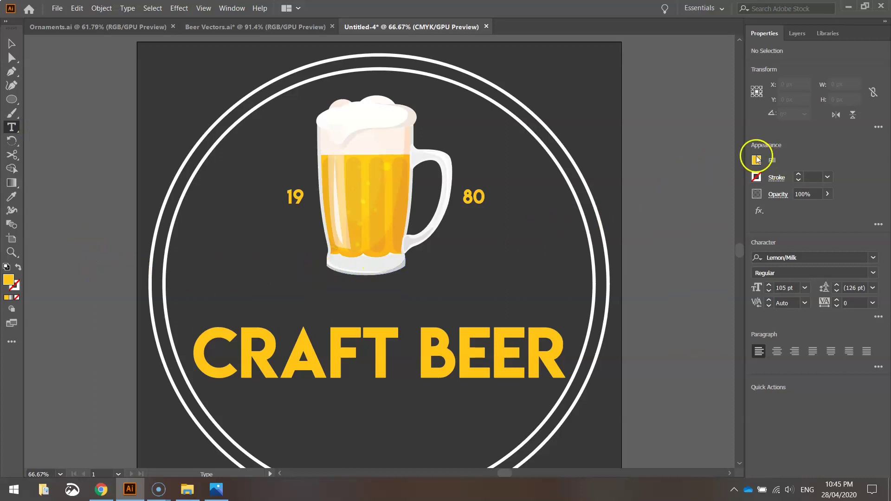
click(757, 160)
click(647, 202)
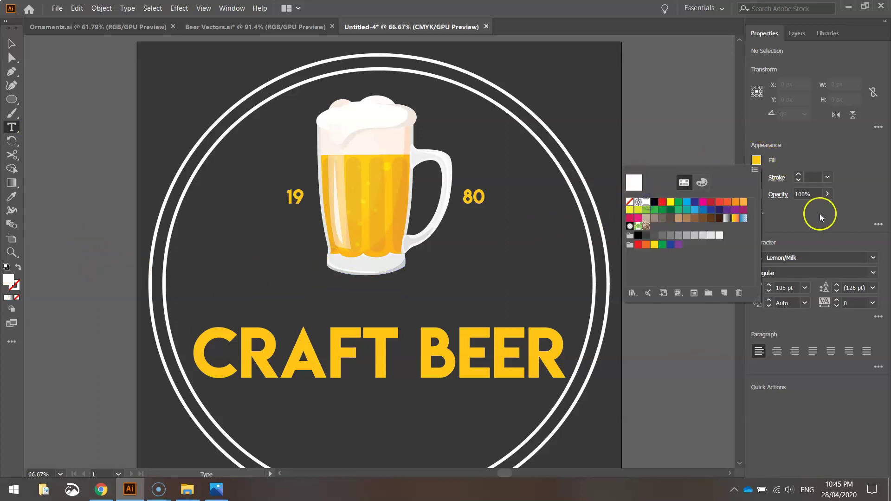
click(808, 258)
click(807, 258)
text(CE)
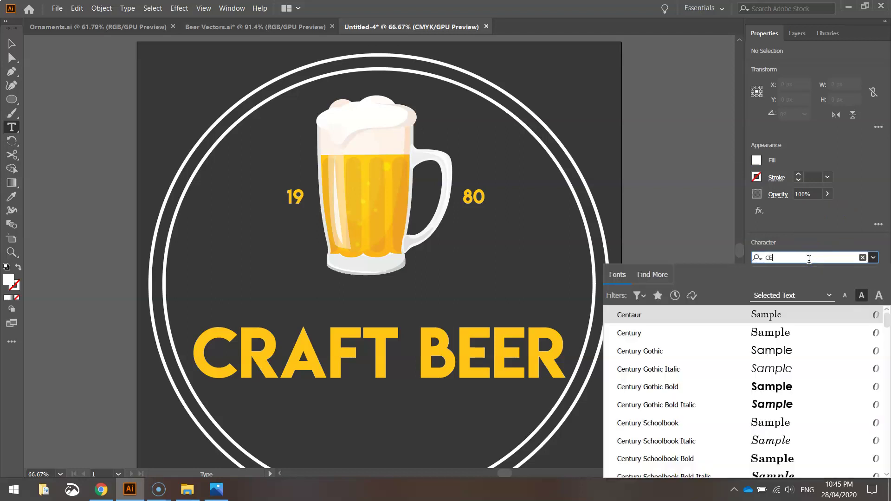
text(NT)
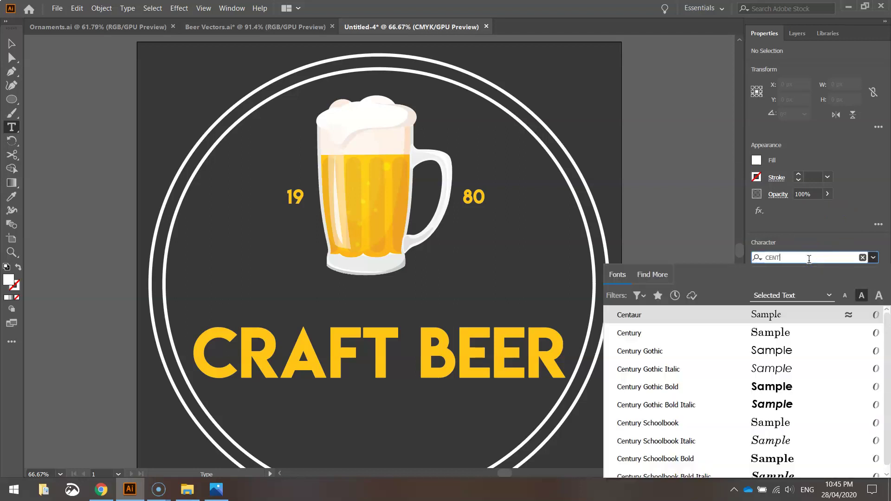
click(772, 355)
Type HOMEBREW in white below the mug and move it left under the mug
click(292, 296)
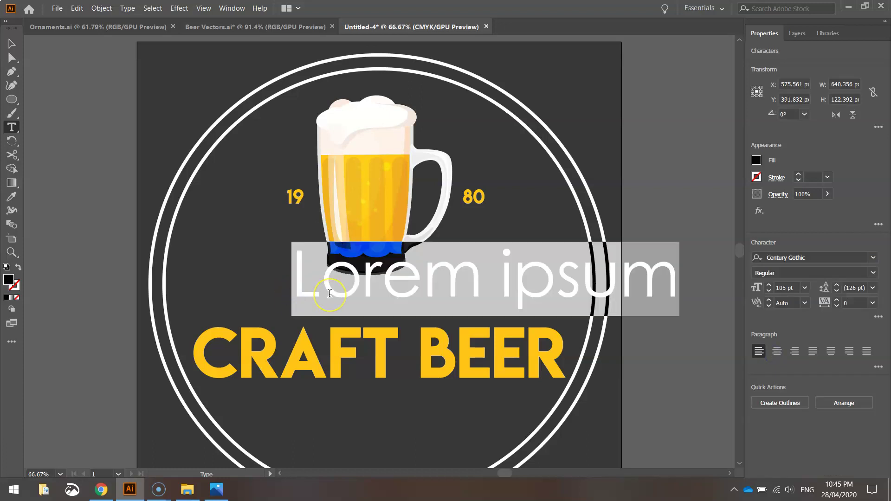
text(HOMEBREW)
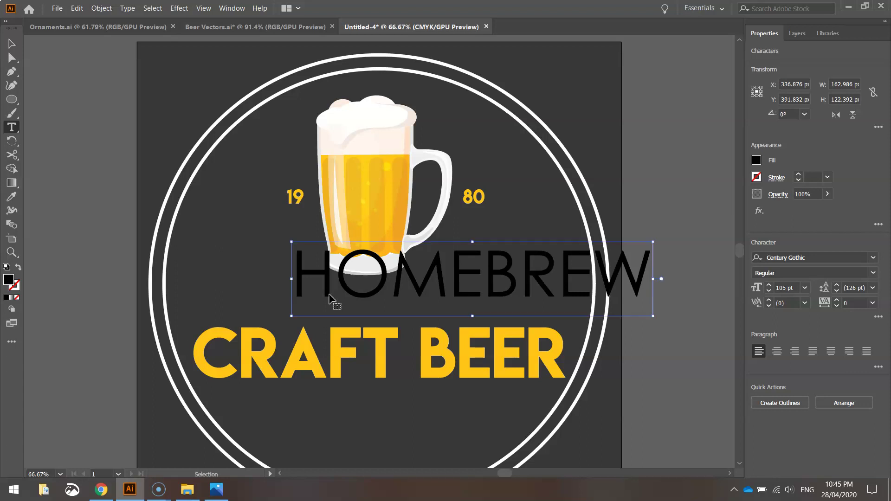
key(ctrl+a)
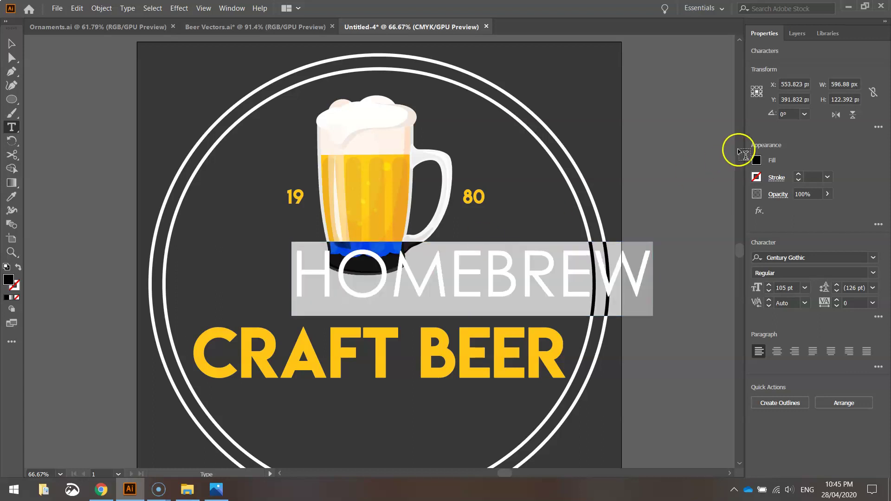
click(757, 160)
click(646, 202)
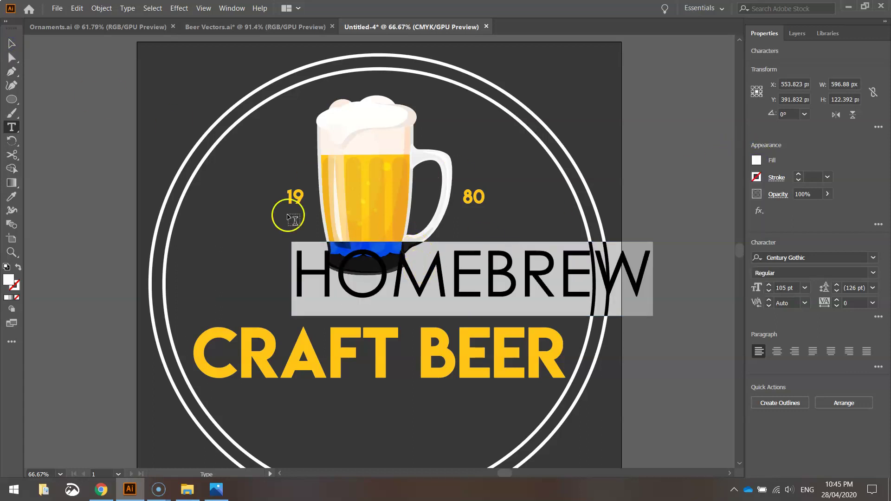
click(10, 44)
drag(424, 273, 348, 281)
Size HOMEBREW to 50 pt and centre it between the mug and CRAFT BEER
click(795, 287)
scroll(796, 287, down, 15)
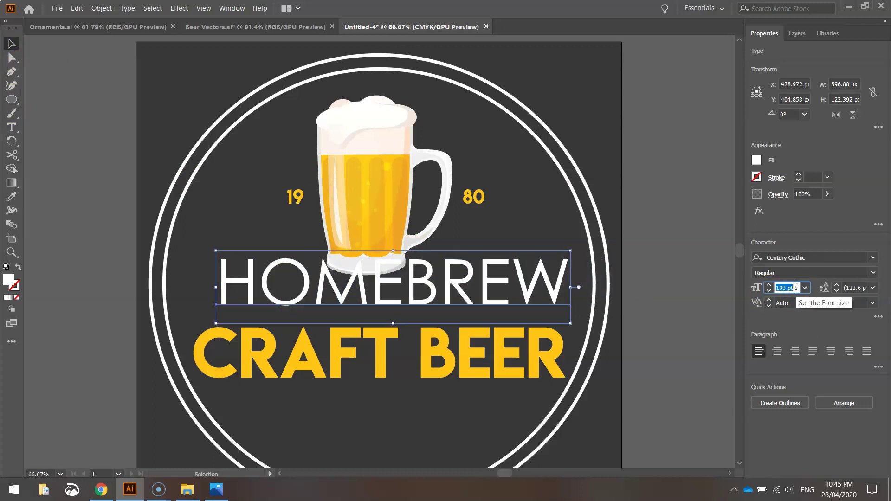
text(50)
key(Return)
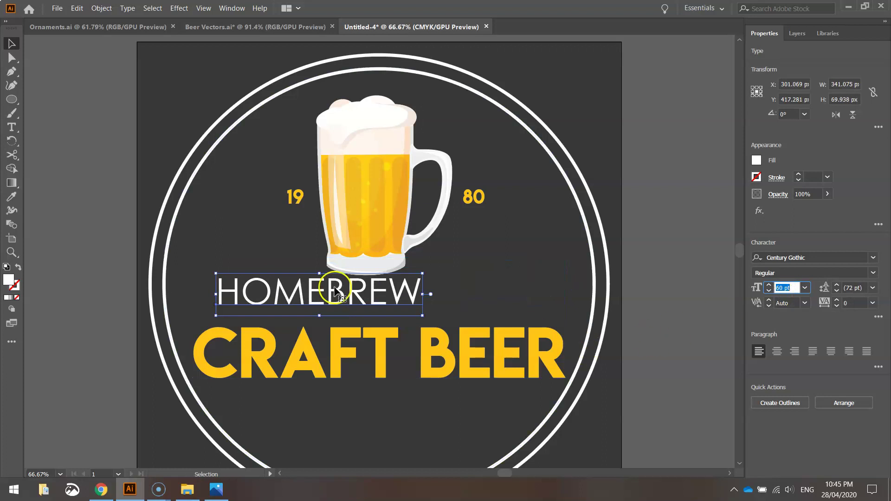
text(40)
key(Return)
drag(322, 300, 396, 300)
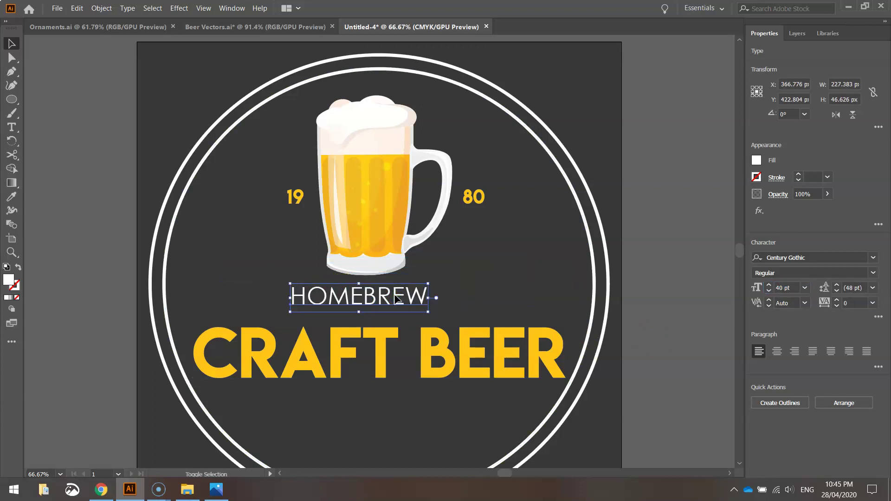
key(shift+Up)
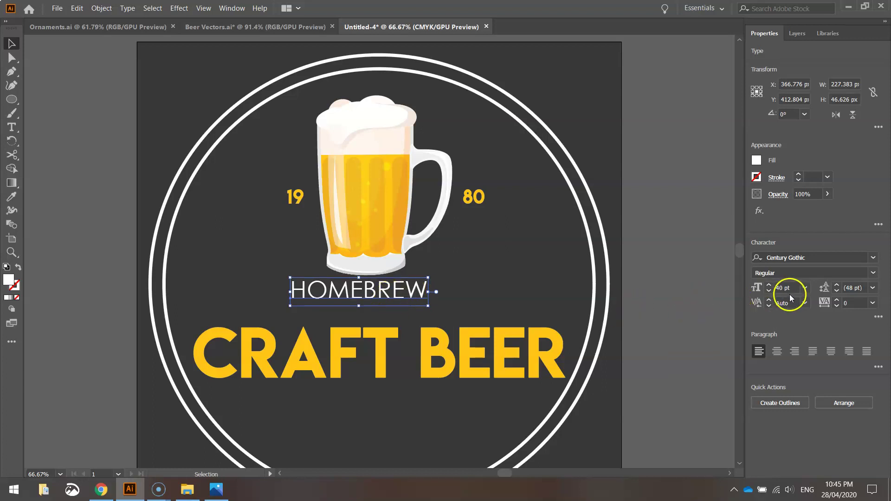
text(50)
key(Return)
drag(376, 296, 373, 304)
click(371, 304)
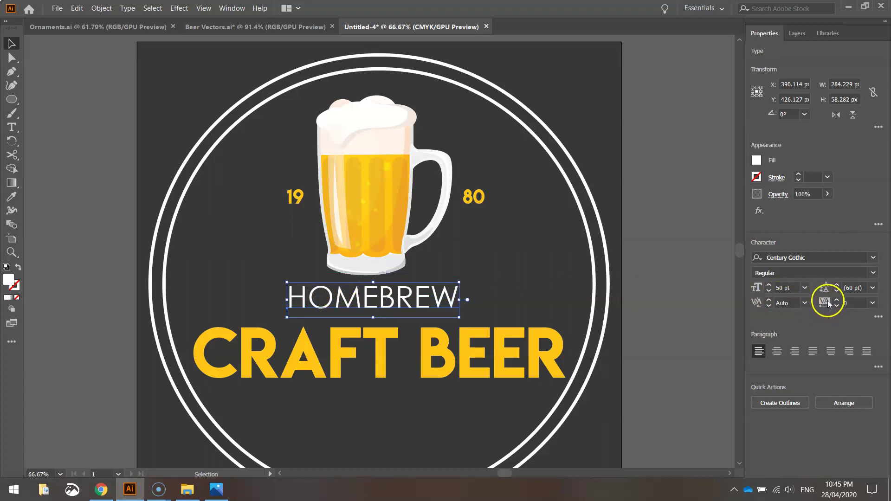
Set HOMEBREW's tracking to 125
click(873, 303)
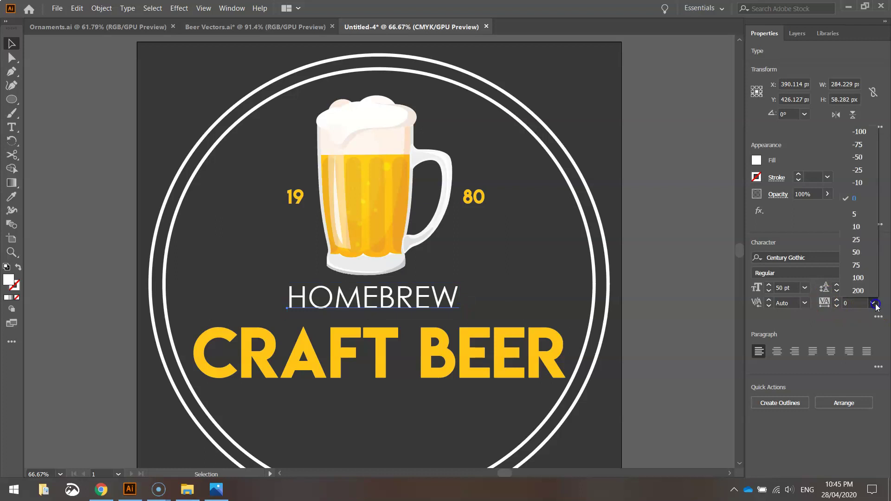
click(859, 278)
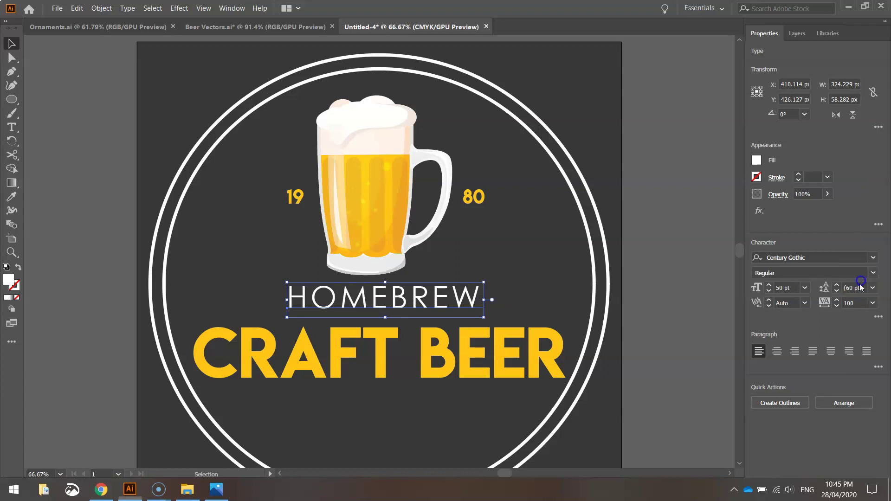
key(Up)
key(Up)
key(Up)
key(Up)
key(Up)
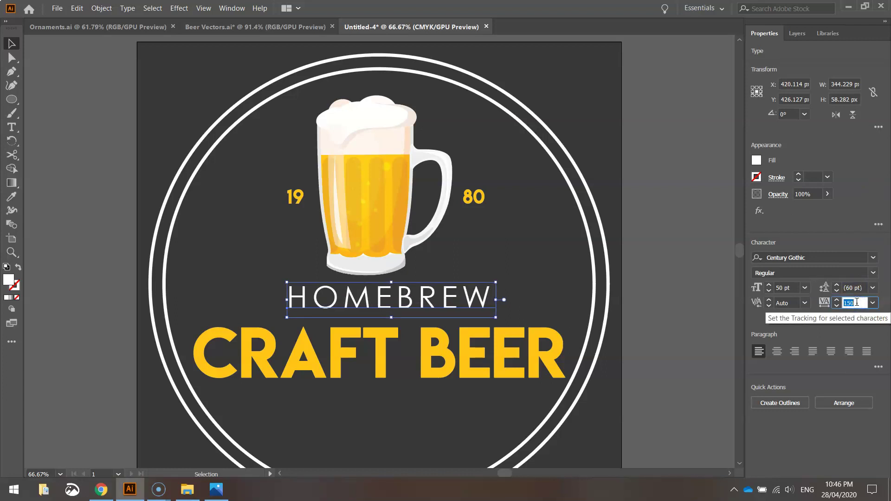
key(Down)
key(Down)
key(Down)
key(Down)
key(Down)
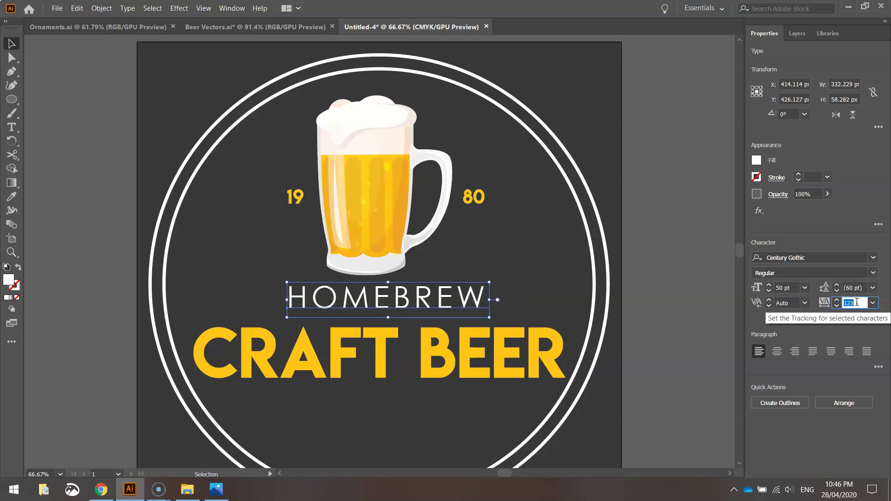
Centre HOMEBREW above CRAFT BEER and fit the whole badge in view
click(547, 302)
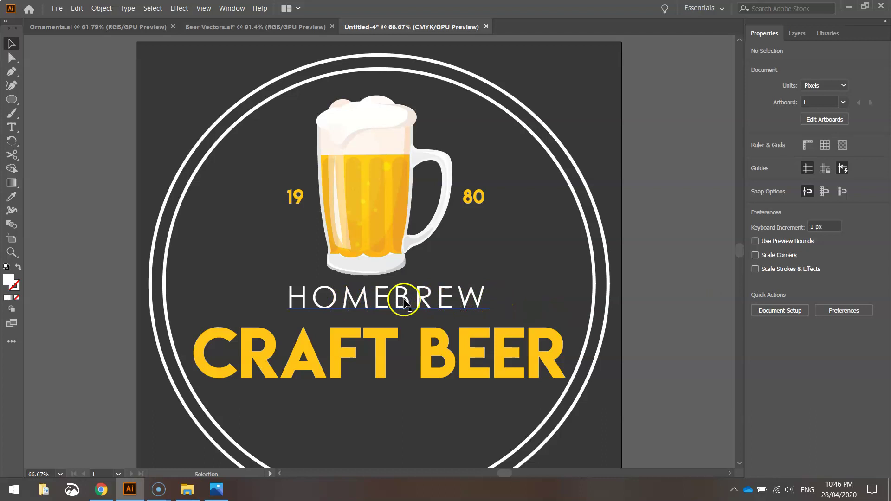
drag(404, 302, 381, 302)
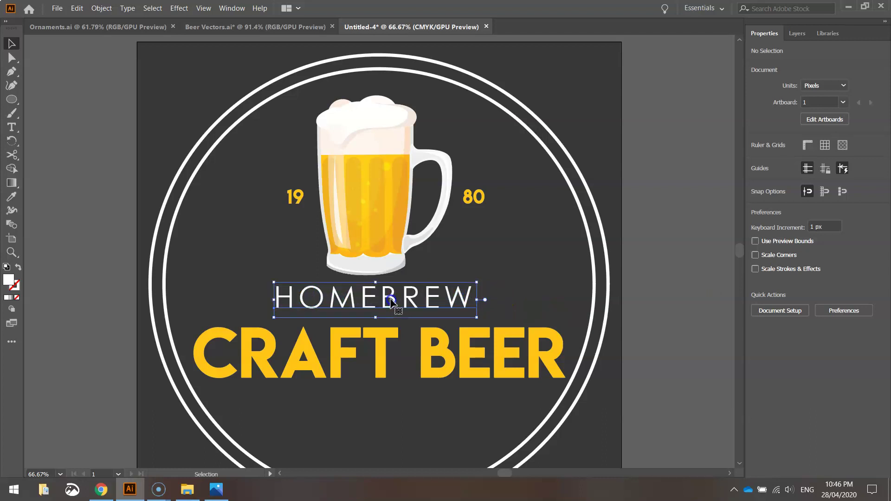
click(668, 234)
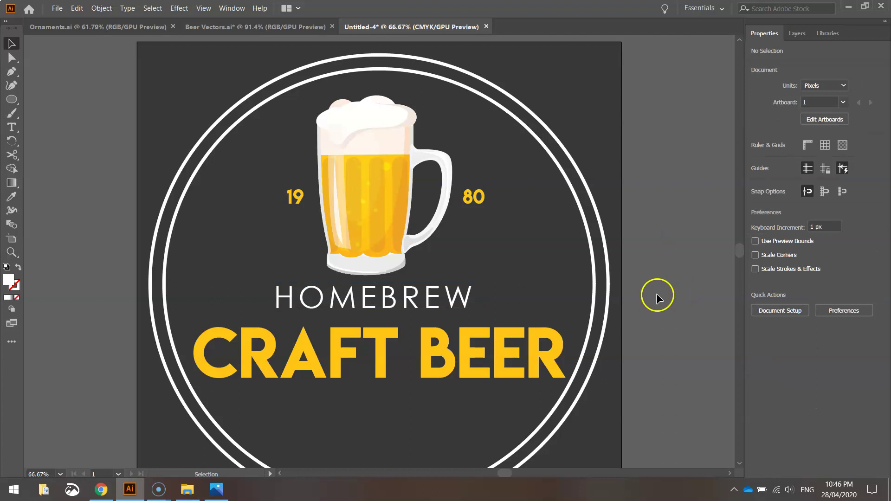
click(393, 350)
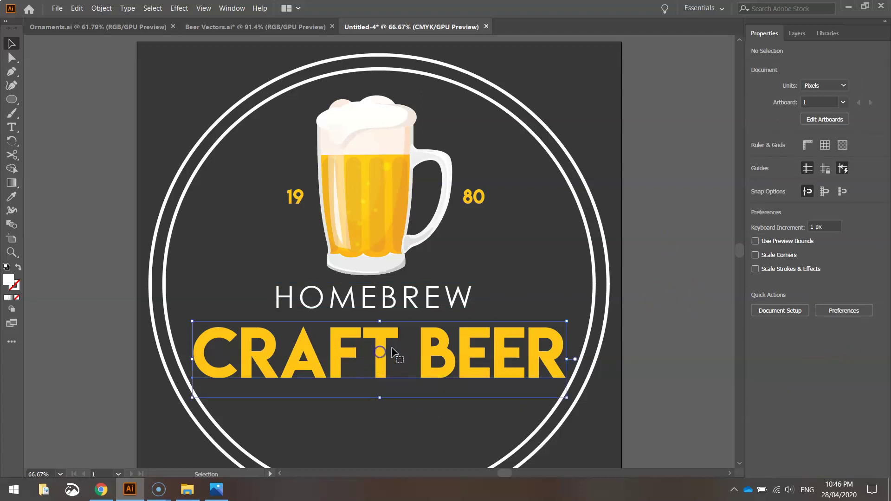
click(380, 359)
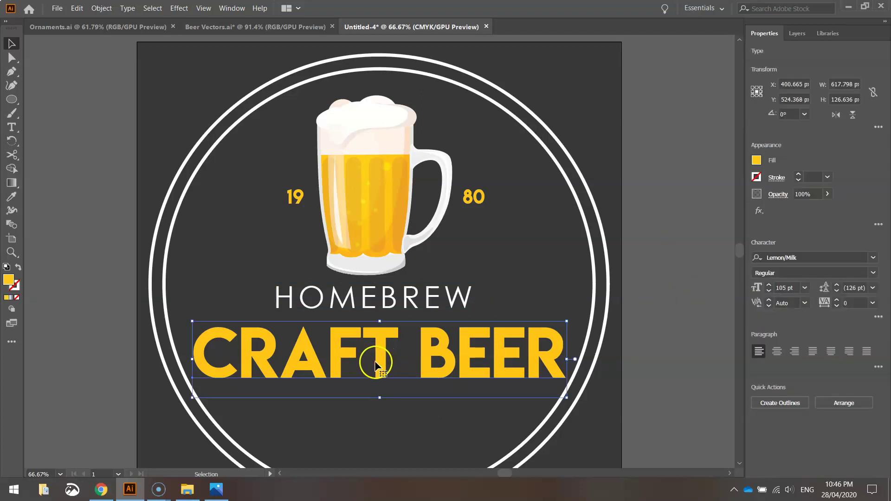
click(637, 309)
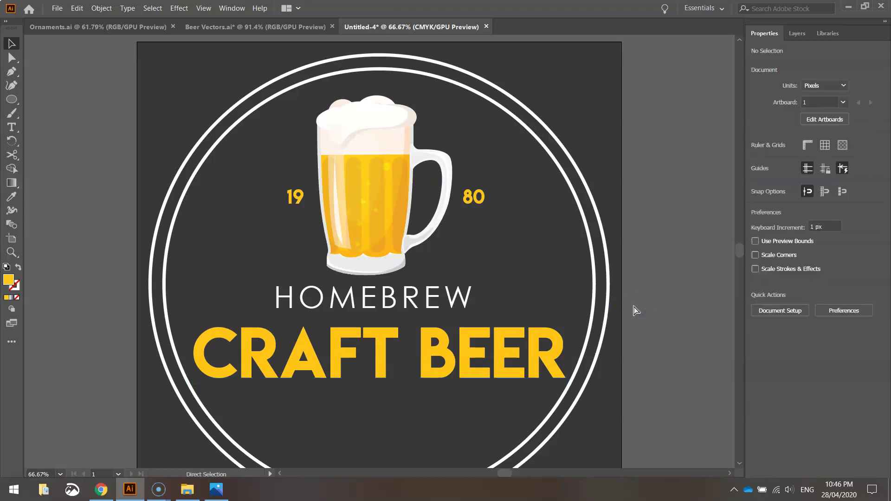
key(ctrl+0)
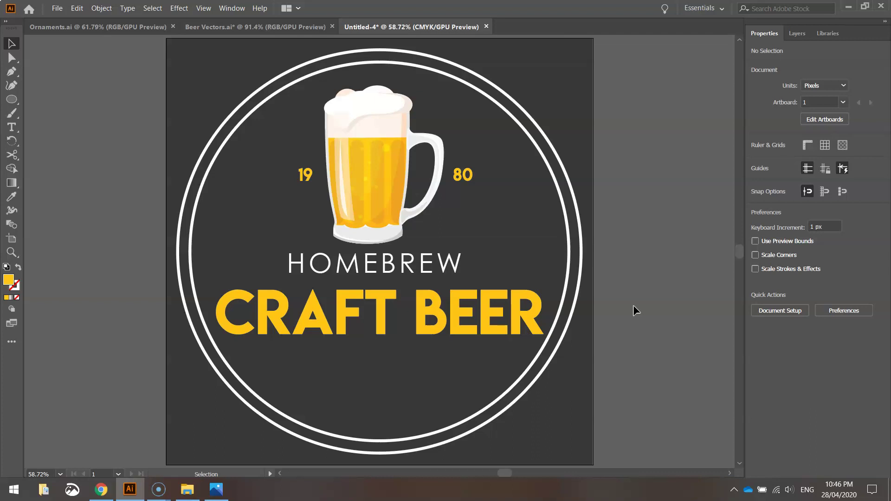
Preview an Arc warp on CRAFT BEER, trying Arc Upper with a small negative bend
click(346, 304)
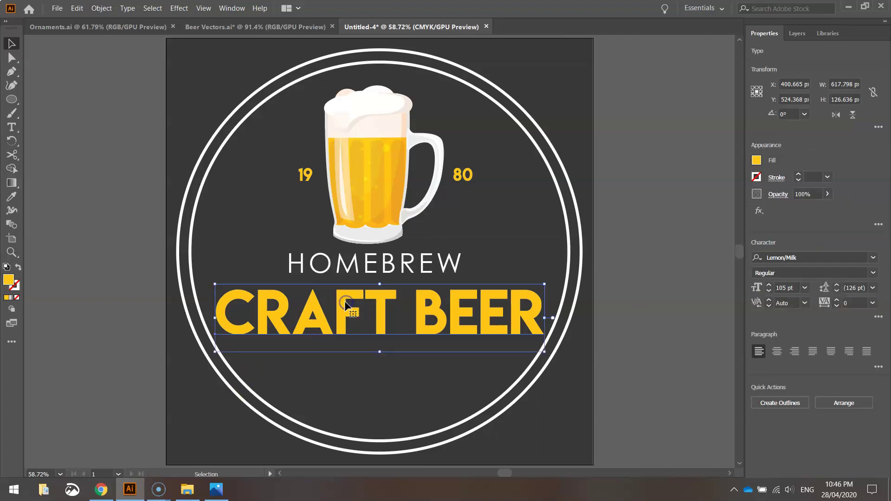
click(179, 8)
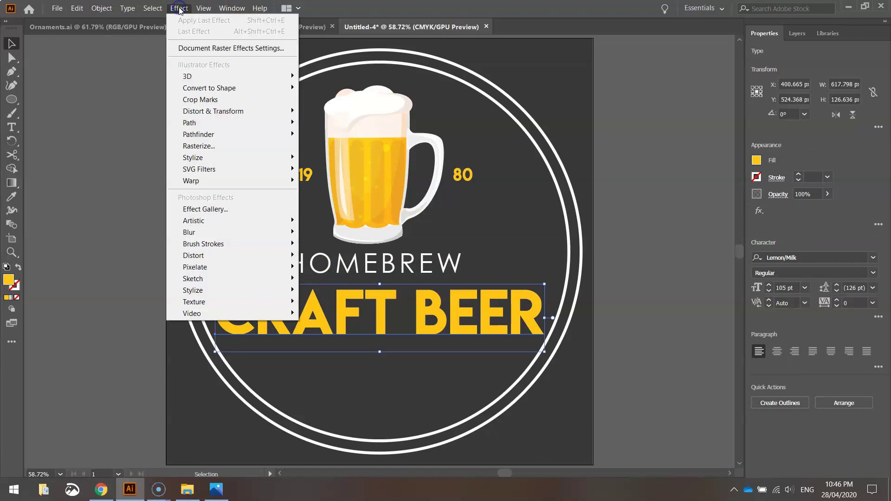
click(218, 180)
click(317, 180)
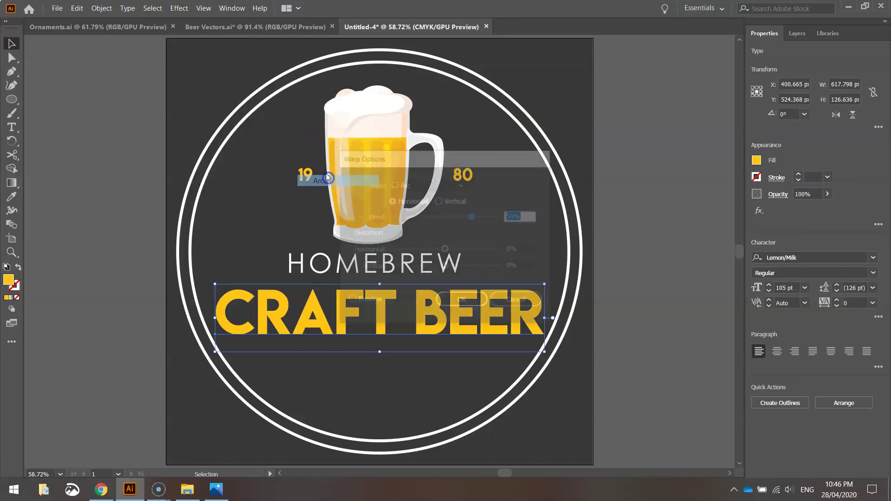
drag(448, 158, 665, 74)
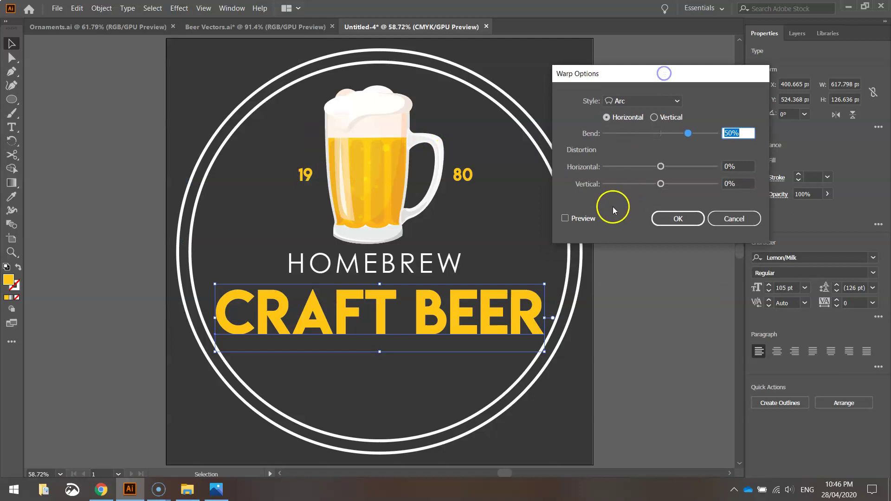
click(593, 220)
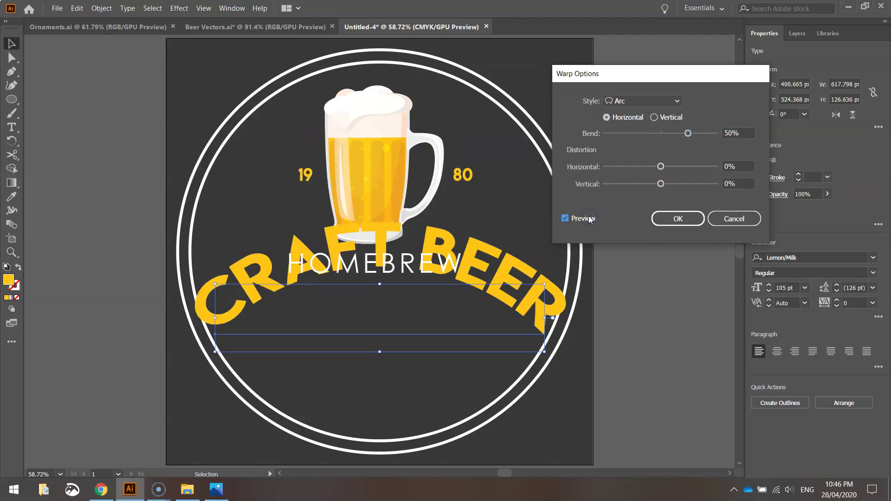
click(677, 101)
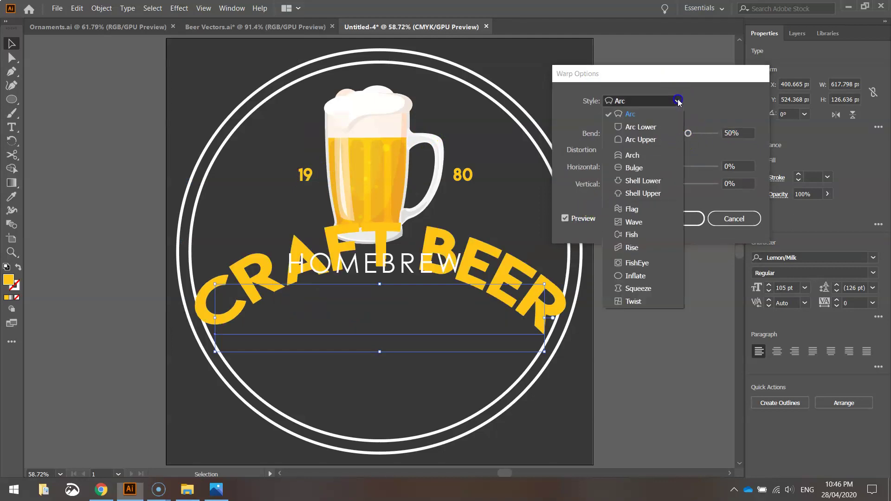
click(648, 139)
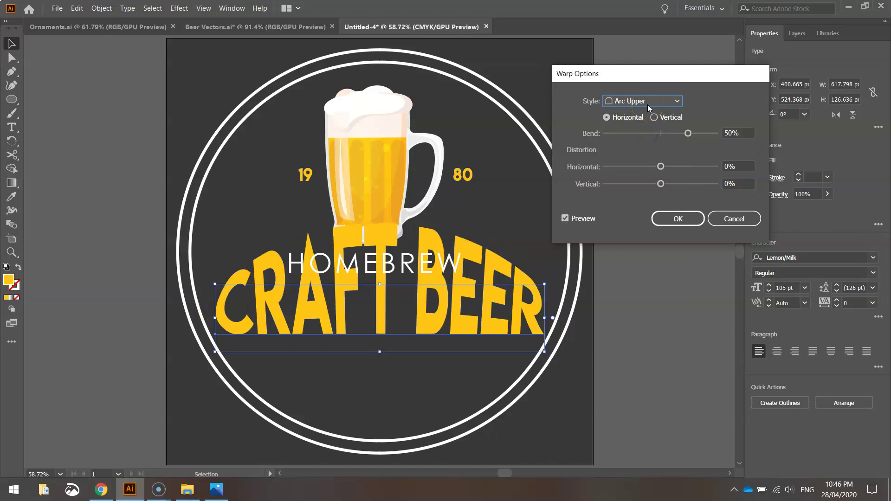
drag(668, 141, 673, 135)
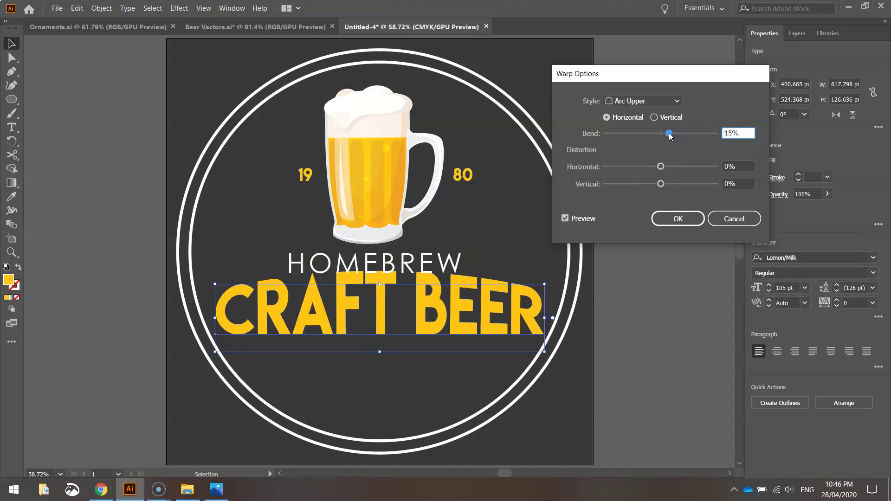
drag(662, 136, 656, 135)
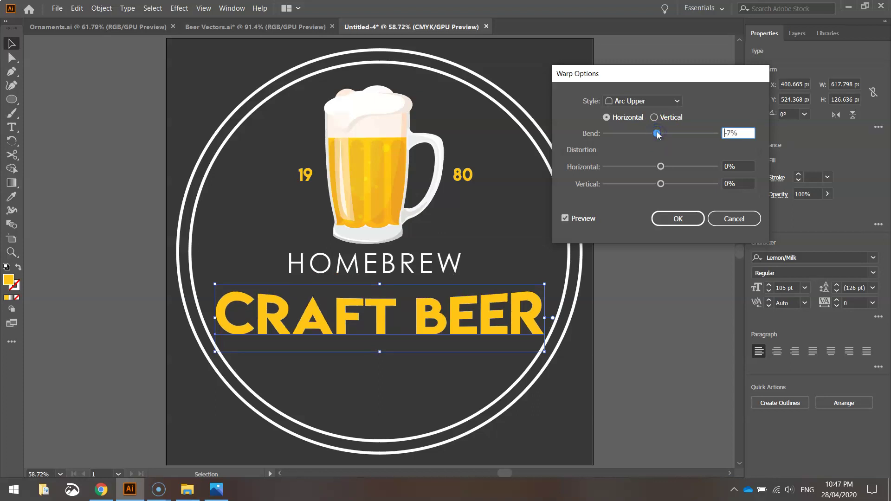
Apply an Arc Lower warp with a -5% bend to CRAFT BEER
click(638, 101)
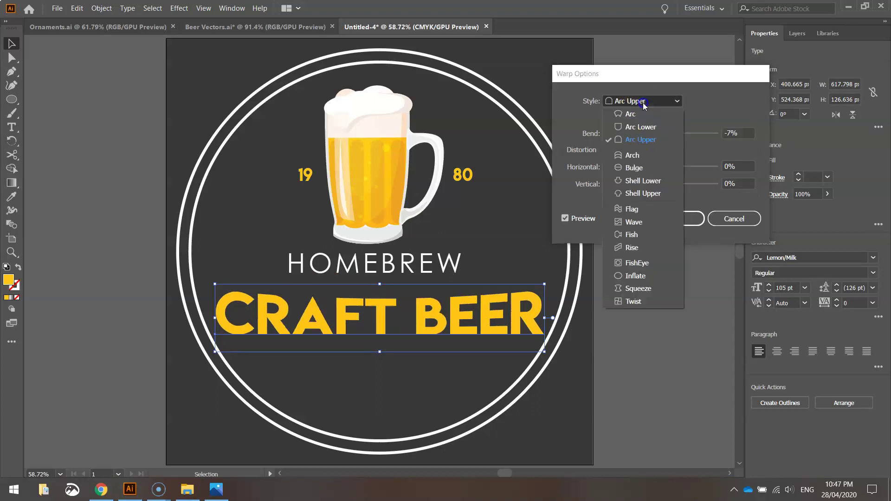
click(640, 127)
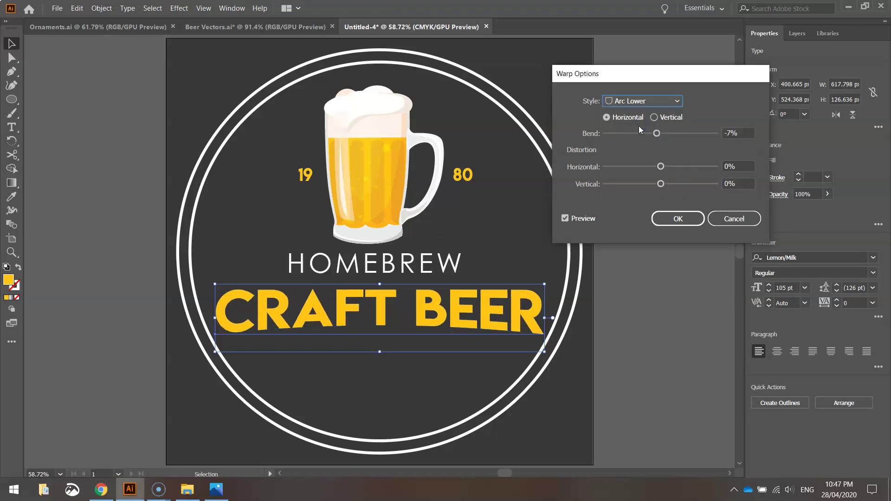
click(738, 133)
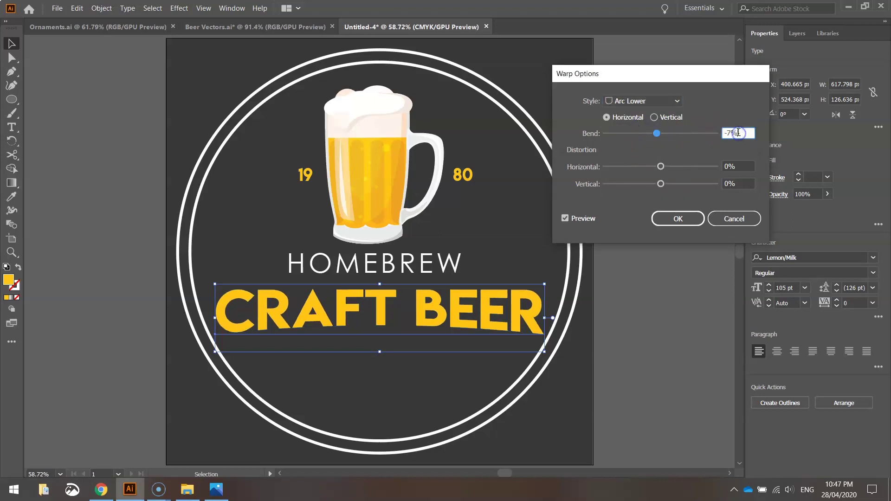
key(Down)
key(Up)
key(Up)
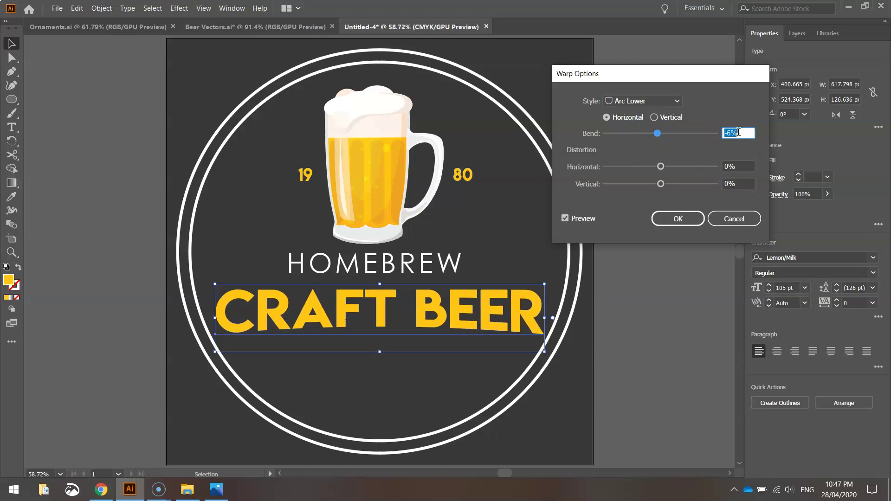
key(Up)
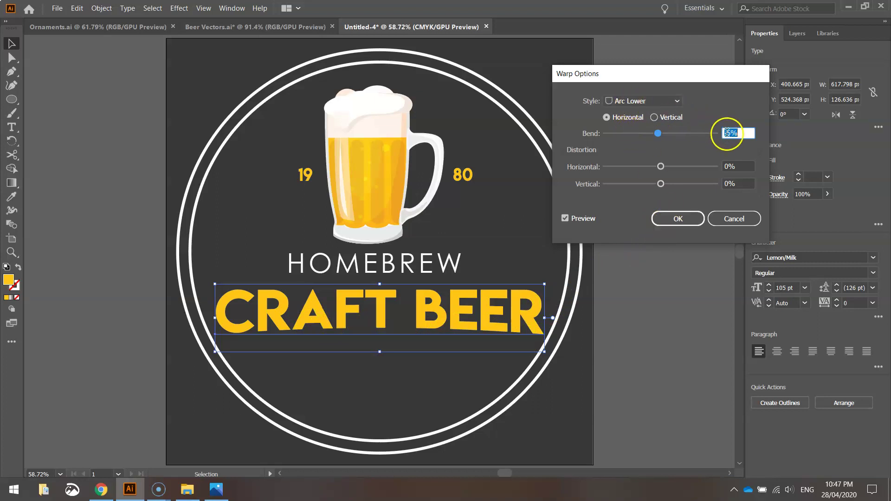
click(691, 217)
Check the warped CRAFT BEER, then switch to the Ornaments.ai document
click(611, 259)
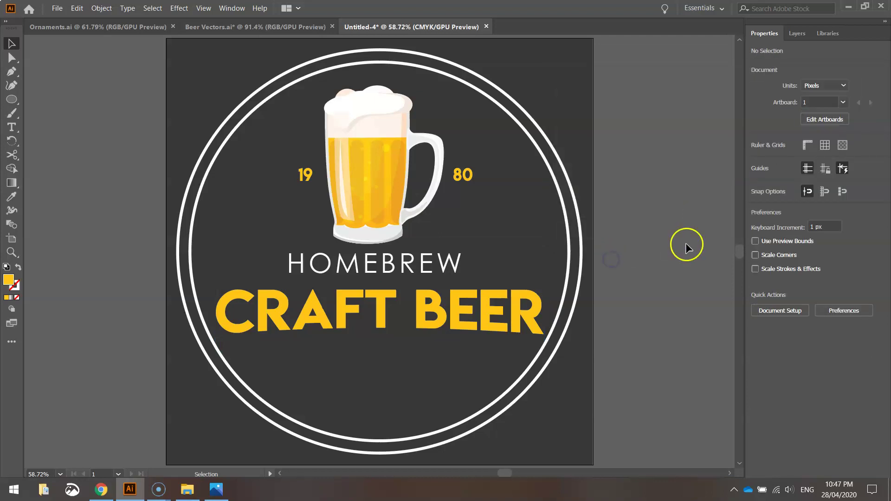
click(494, 302)
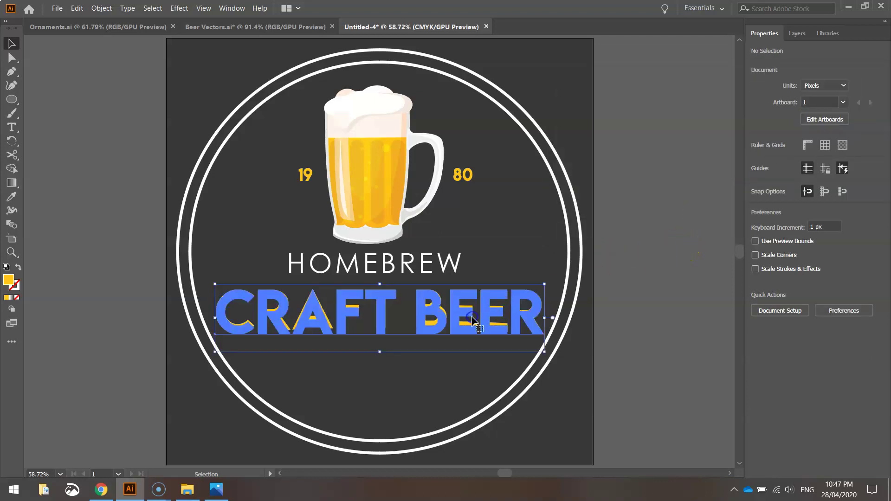
click(647, 251)
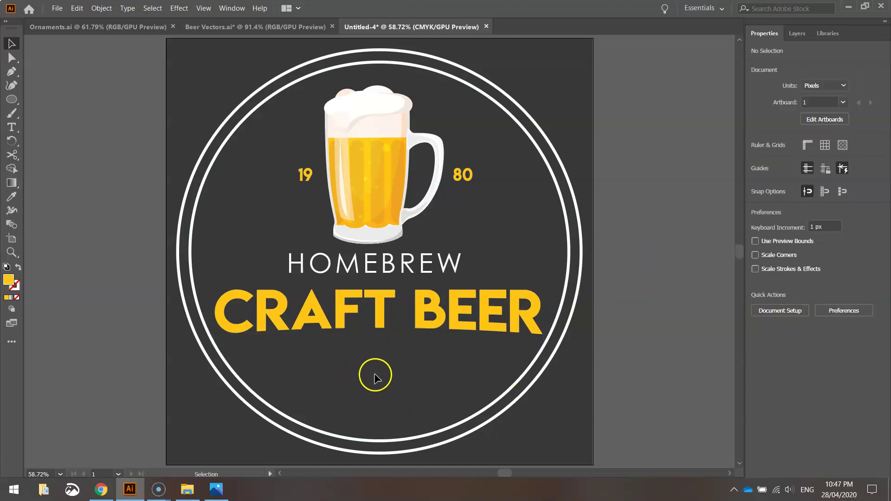
click(79, 28)
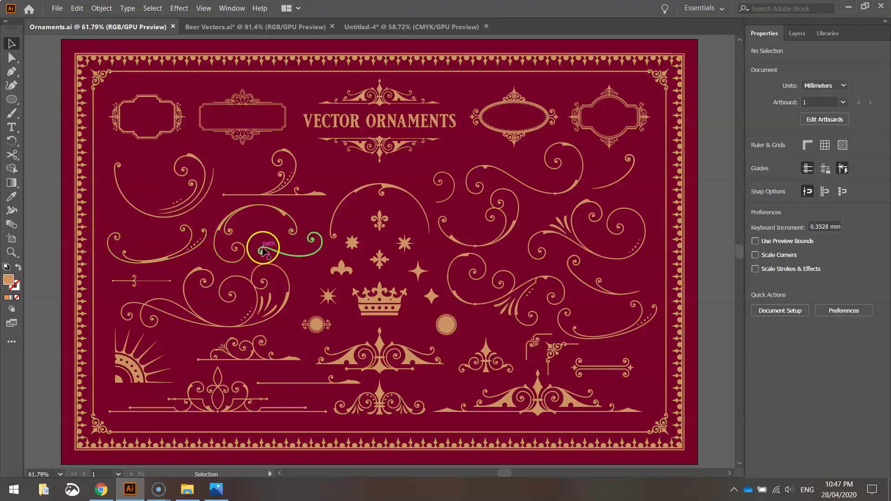
Copy the small swirl from Ornaments.ai and paste it below CRAFT BEER in the logo
click(323, 247)
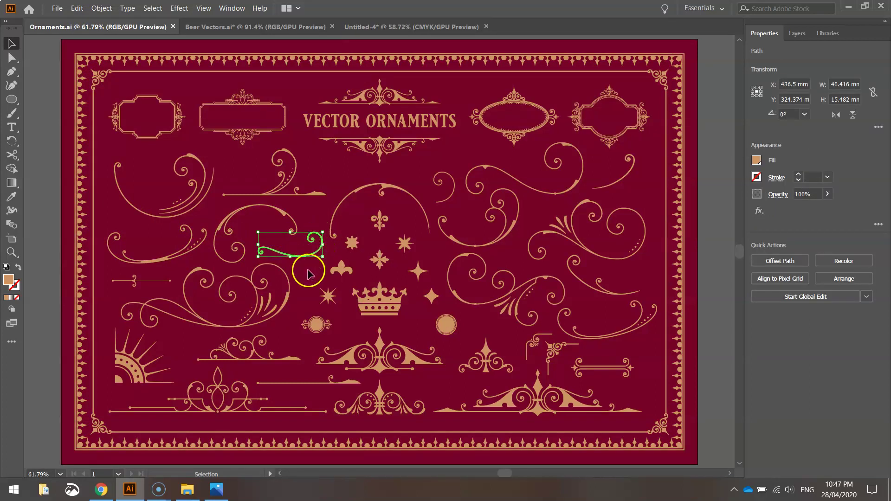
click(77, 8)
click(98, 57)
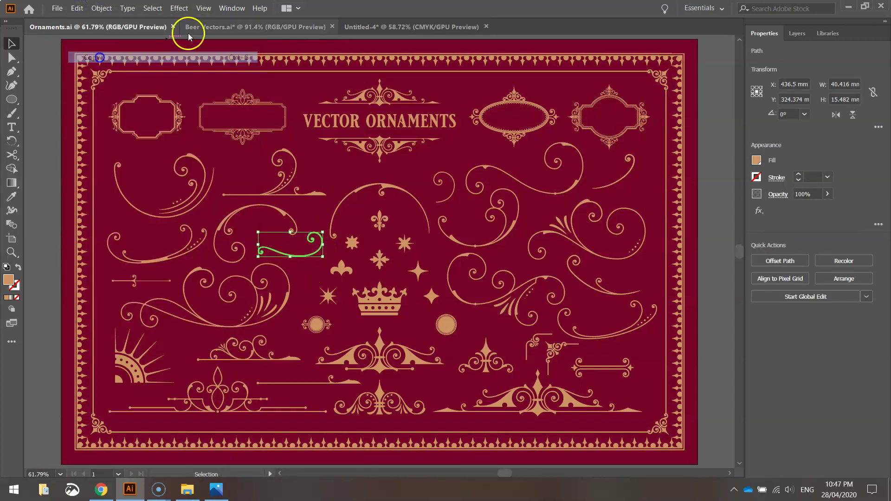
click(424, 27)
click(77, 8)
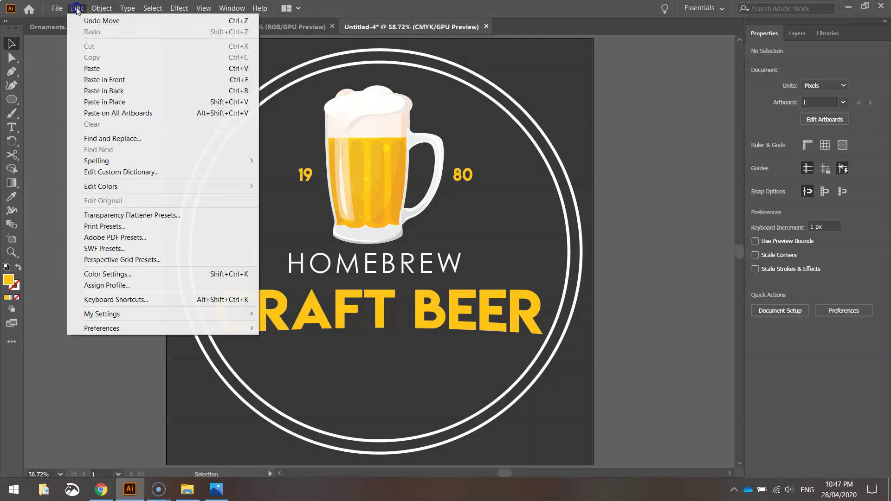
click(104, 68)
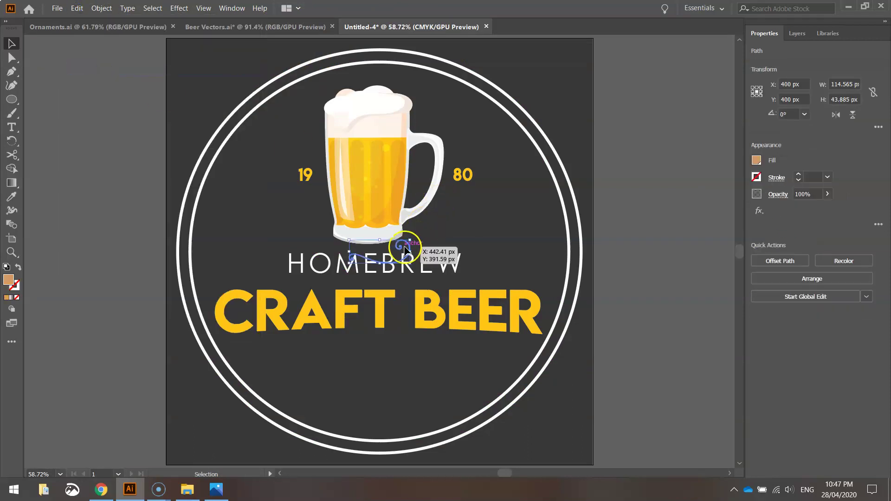
drag(404, 255, 490, 356)
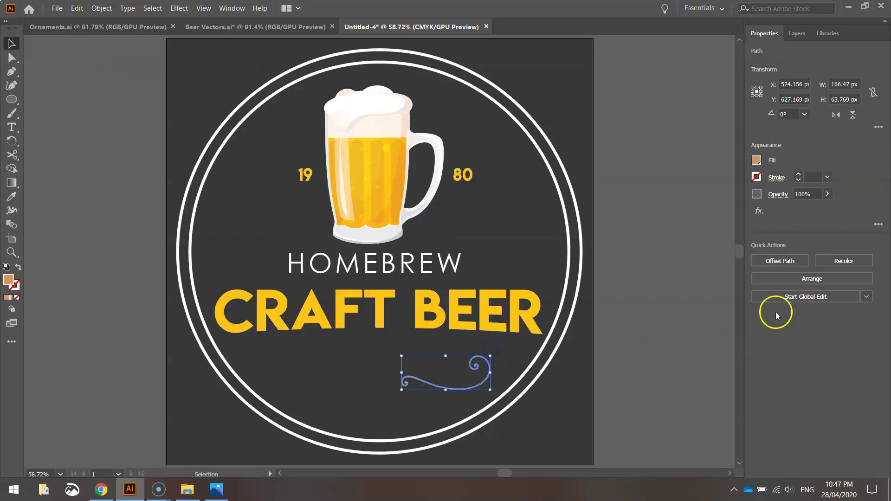
Fill the swirl white and nudge it slightly right
click(757, 163)
click(646, 202)
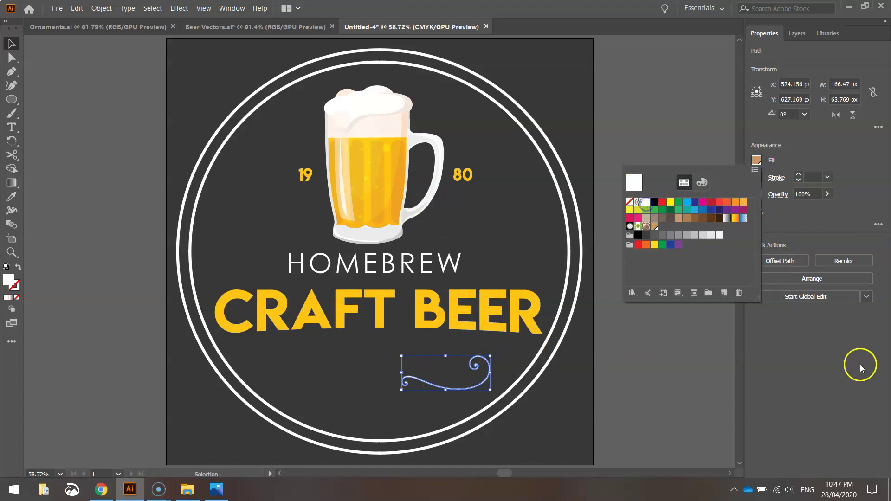
click(860, 364)
click(640, 378)
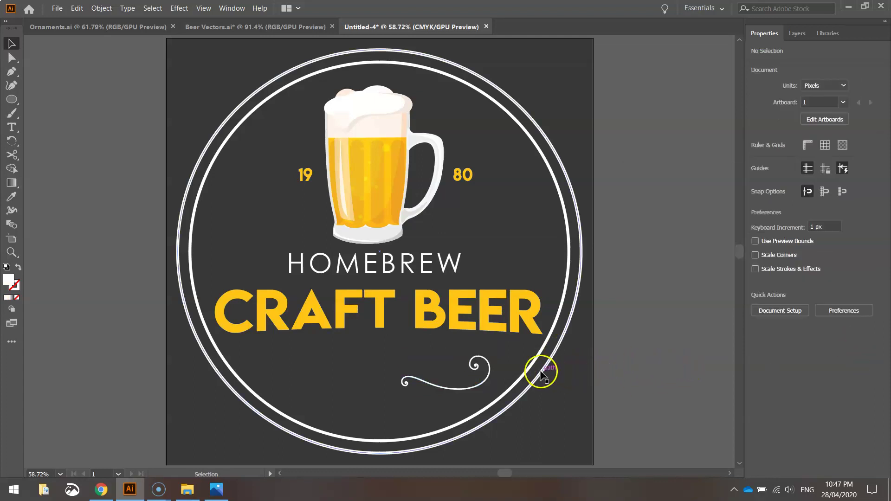
drag(478, 367, 484, 370)
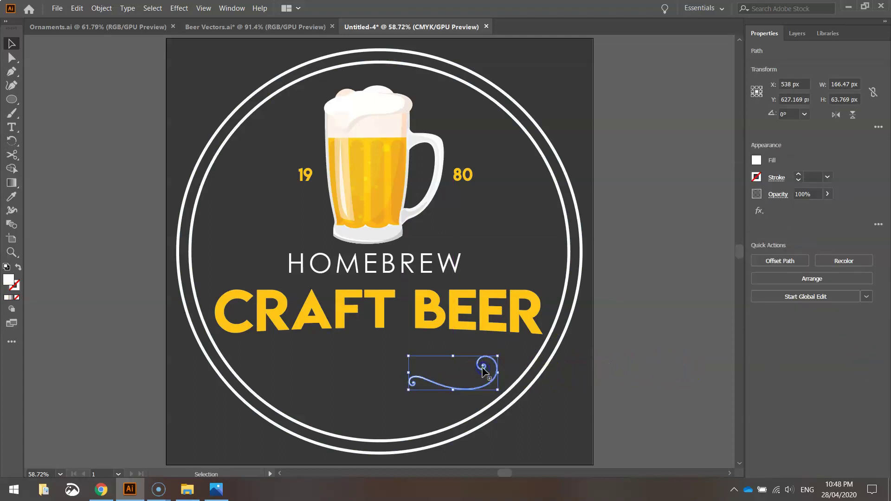
click(66, 27)
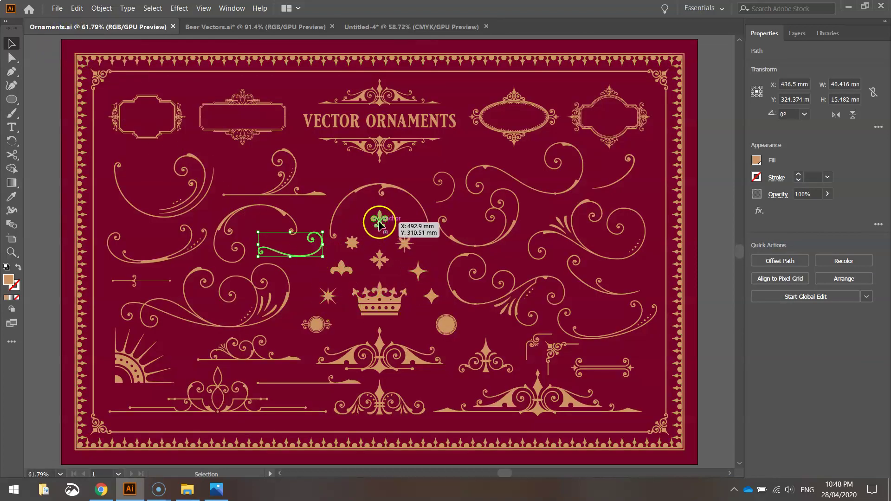
Paste the four-point star from Ornaments.ai into the logo beside the swirl
click(418, 273)
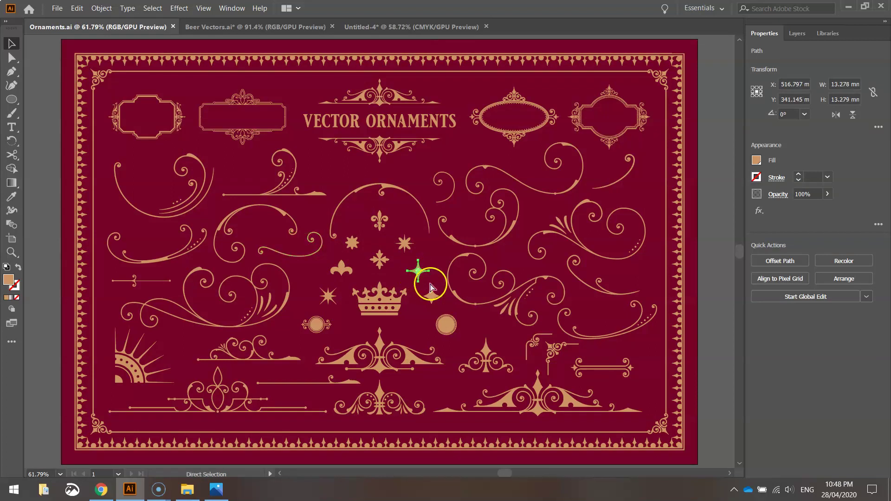
click(376, 31)
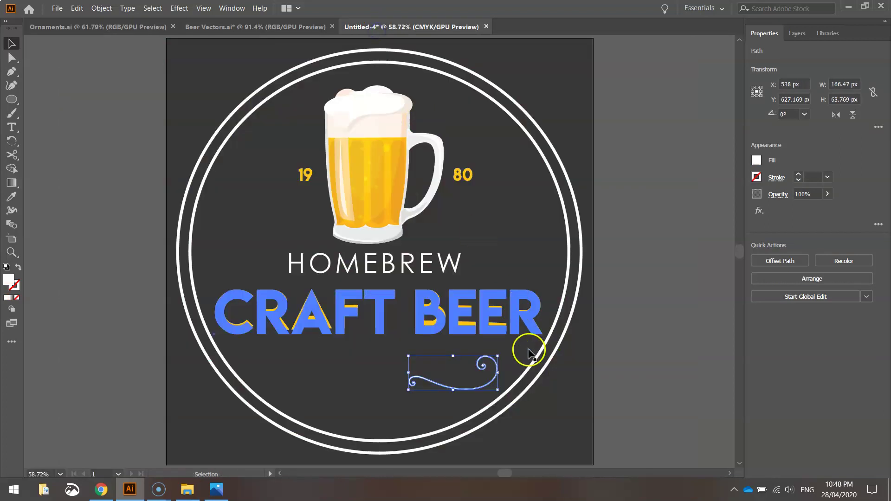
key(ctrl+v)
drag(377, 253, 385, 380)
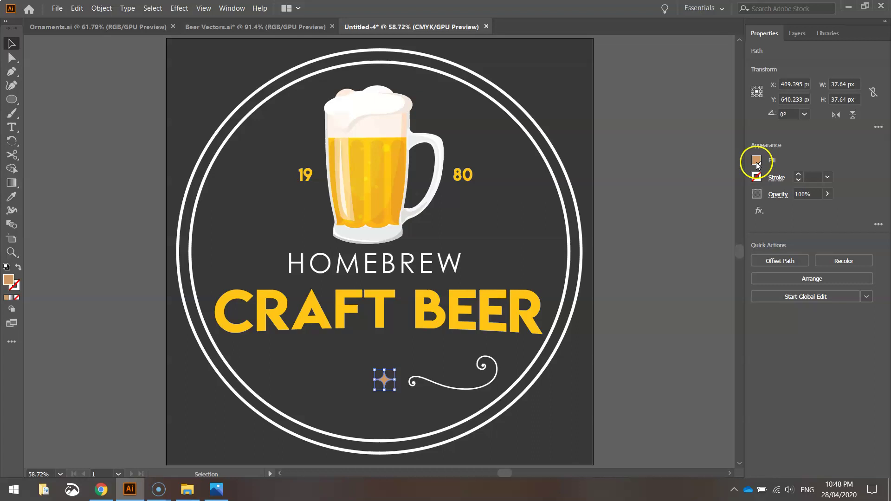
Colour the star with CRAFT BEER's yellow using the Eyedropper
click(11, 196)
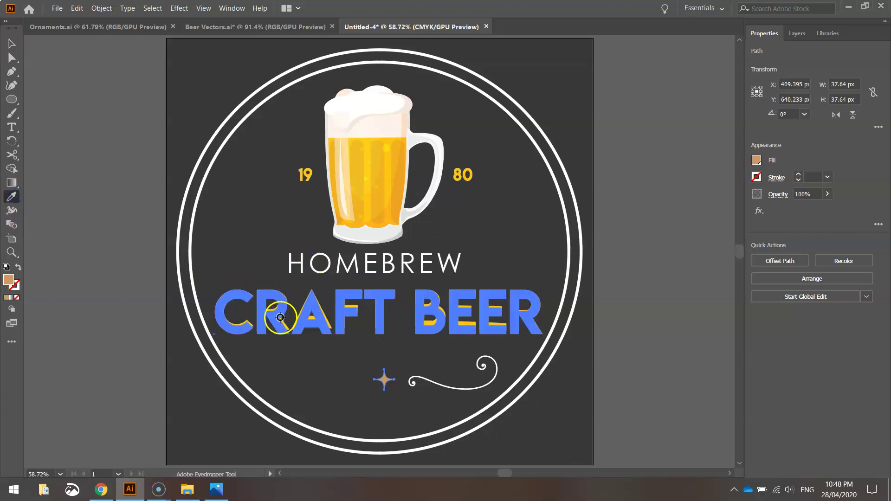
click(281, 317)
click(12, 43)
click(83, 98)
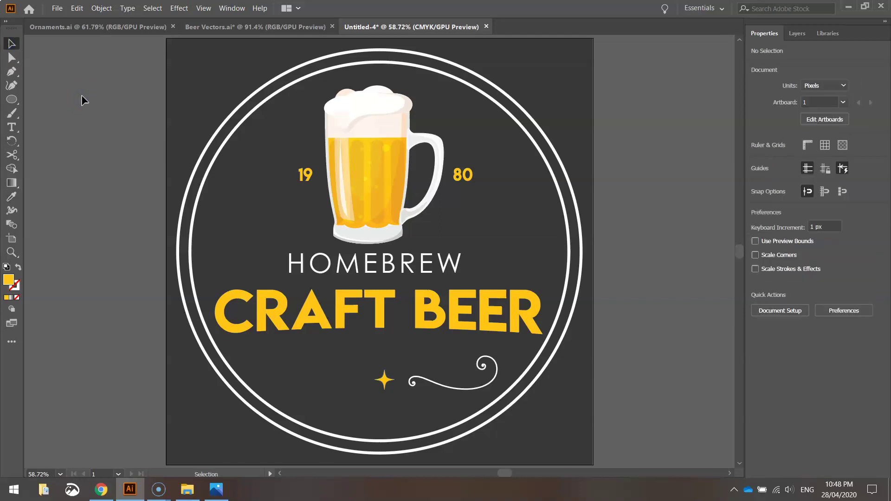
Duplicate the swirl ornament in place
click(439, 384)
click(76, 8)
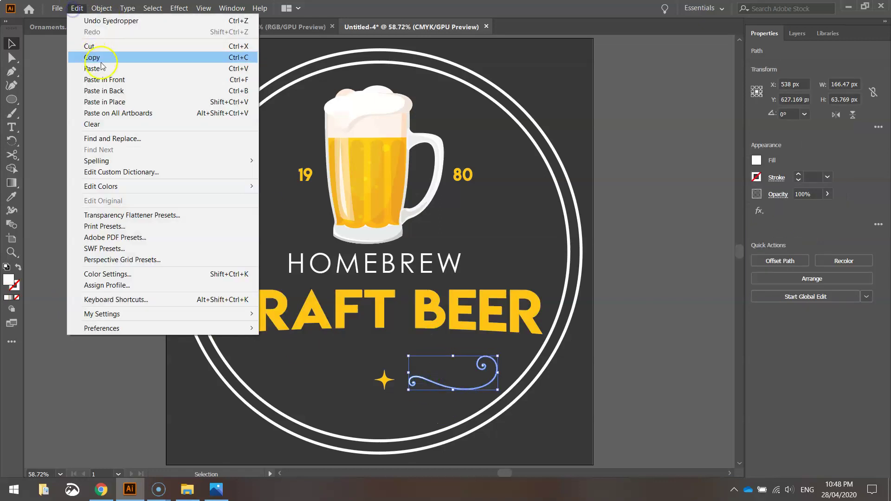
click(95, 57)
click(76, 8)
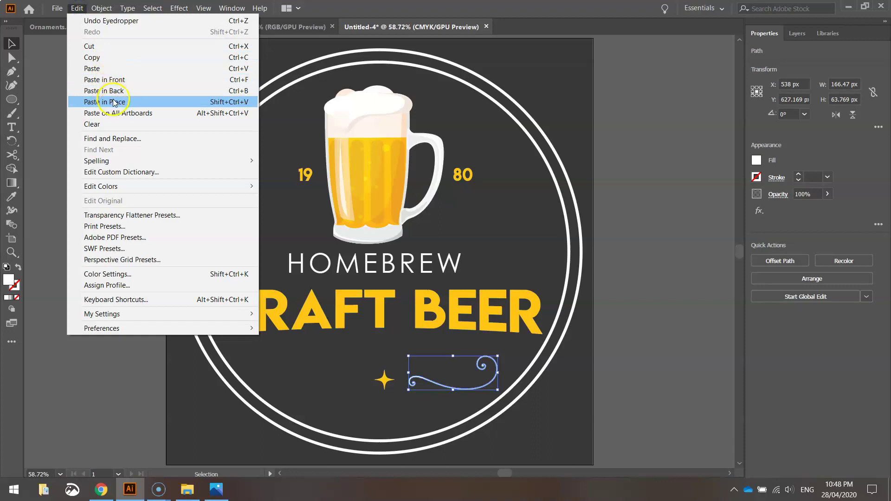
click(113, 102)
Reflect the swirl copy vertically and shift it left past the star
click(101, 8)
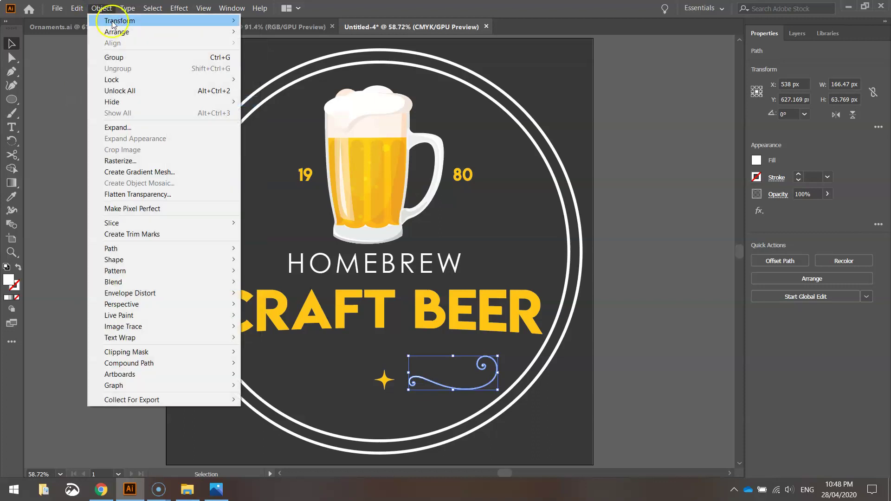
mouse_move(113, 22)
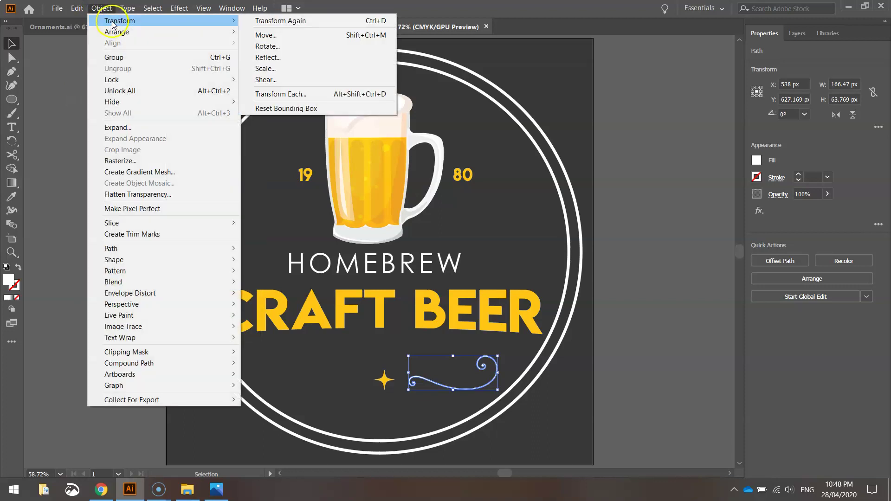
click(278, 58)
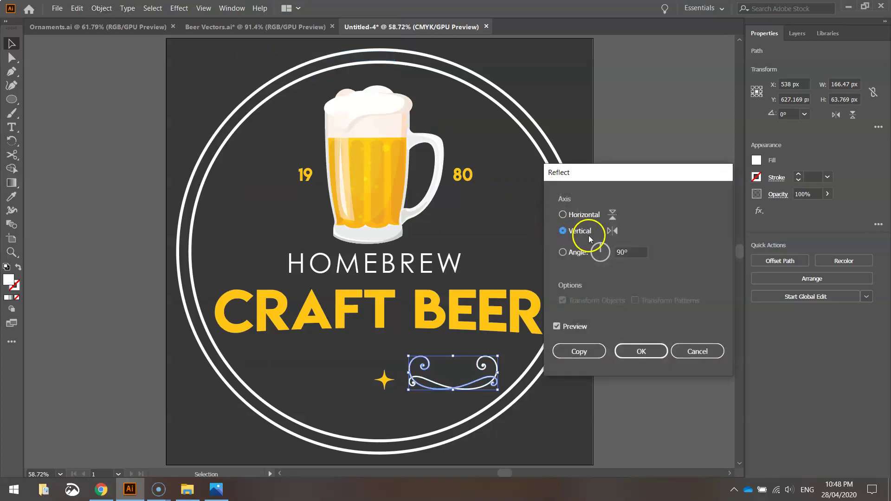
click(638, 351)
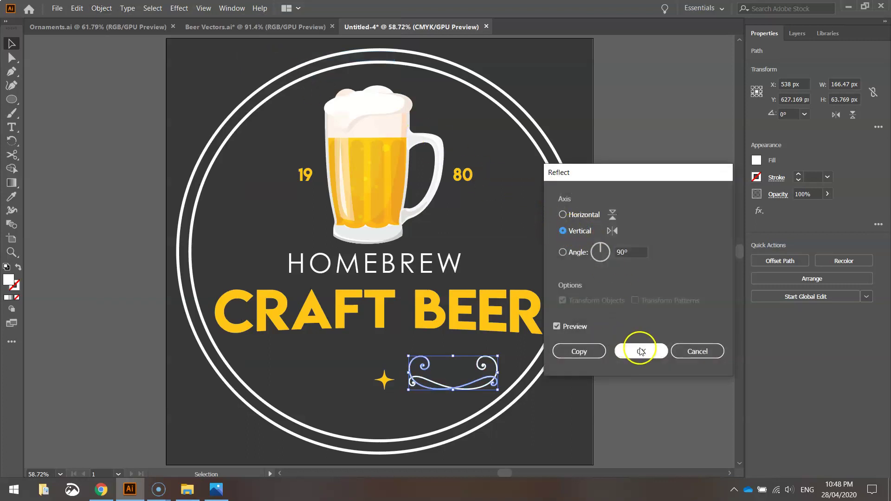
key(shift+Left)
key(shift+Left)
key(shift+Left)
key(shift+Left)
key(shift+Left)
key(shift+Left)
key(shift+Left)
key(shift+Left)
key(shift+Left)
key(shift+Left)
key(shift+Left)
key(shift+Left)
key(shift+Left)
key(shift+Left)
key(shift+Left)
key(shift+Left)
key(shift+Left)
key(shift+Left)
key(shift+Left)
key(shift+Left)
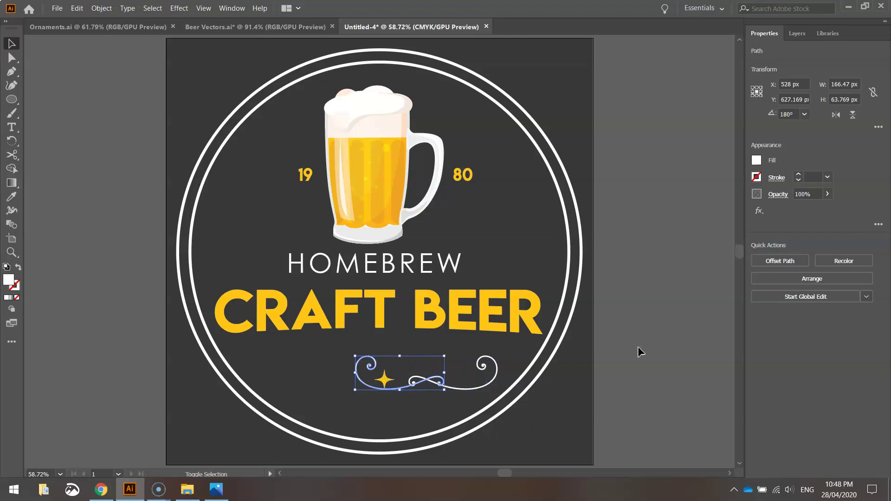
key(shift+Left)
key(shift+Left)
key(shift+Left)
key(shift+Left)
key(shift+Left)
key(shift+Left)
key(shift+Left)
key(shift+Left)
key(shift+Left)
key(shift+Left)
key(shift+Left)
key(shift+Left)
key(shift+Left)
key(shift+Left)
key(shift+Left)
key(shift+Left)
key(shift+Left)
key(shift+Left)
key(shift+Left)
key(shift+Left)
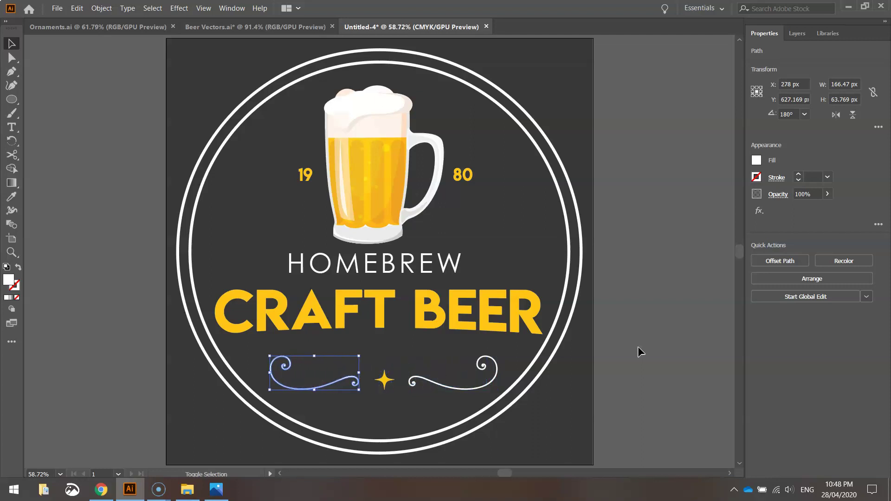
key(shift+Left)
Centre HOMEBREW and CRAFT BEER horizontally on each other using the Align panel docked at top right
click(638, 346)
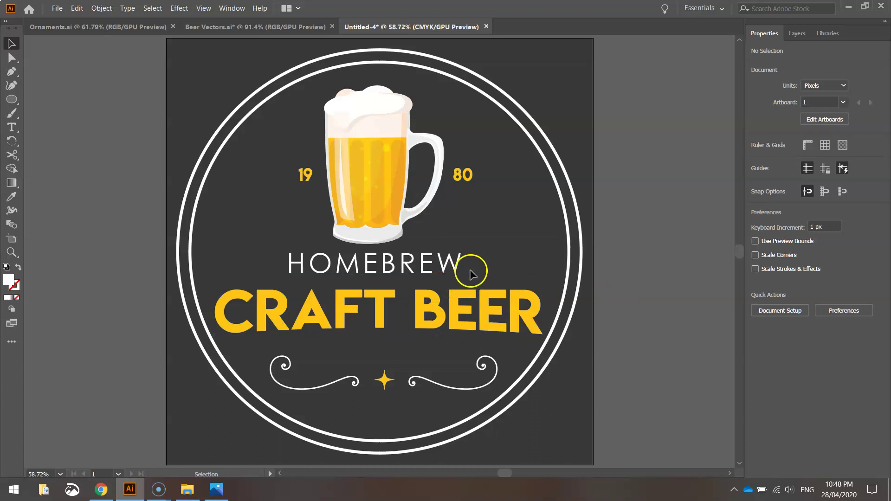
click(349, 267)
shift+click(356, 307)
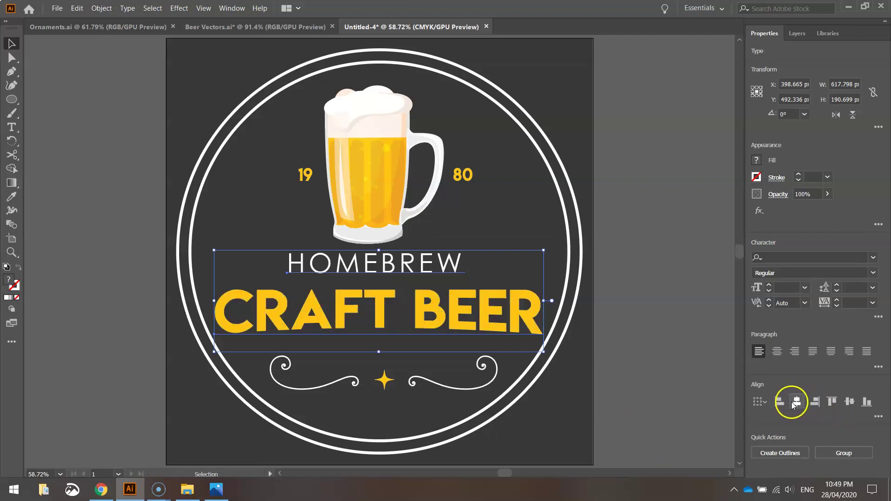
click(228, 10)
click(325, 120)
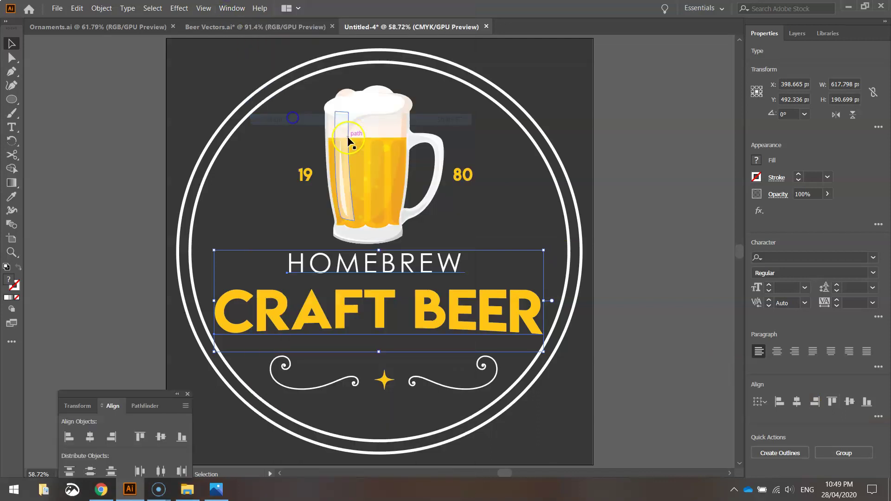
drag(113, 397, 654, 65)
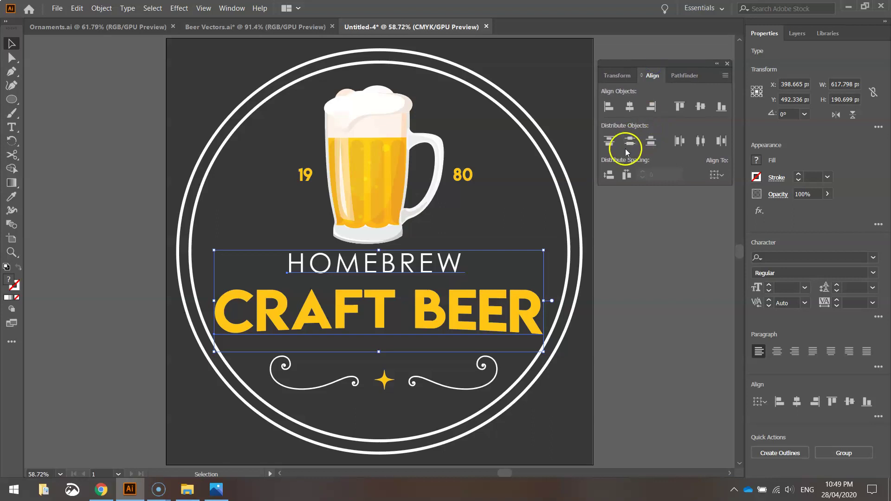
click(630, 107)
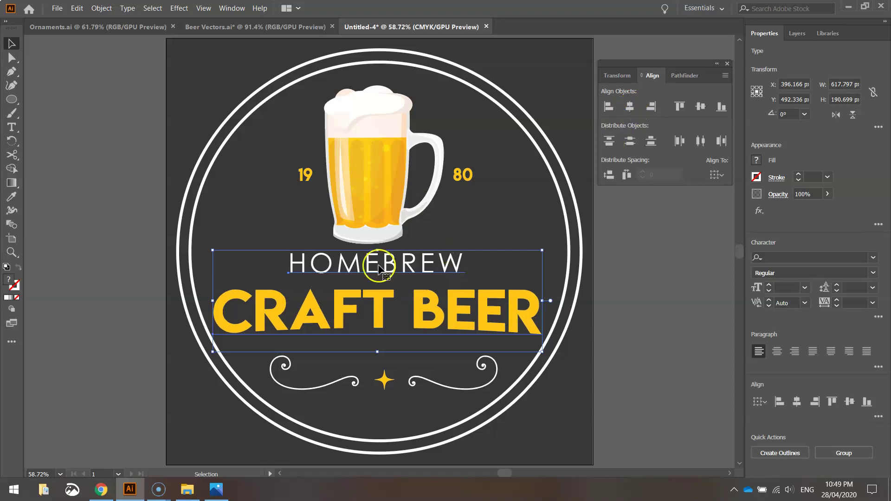
click(636, 251)
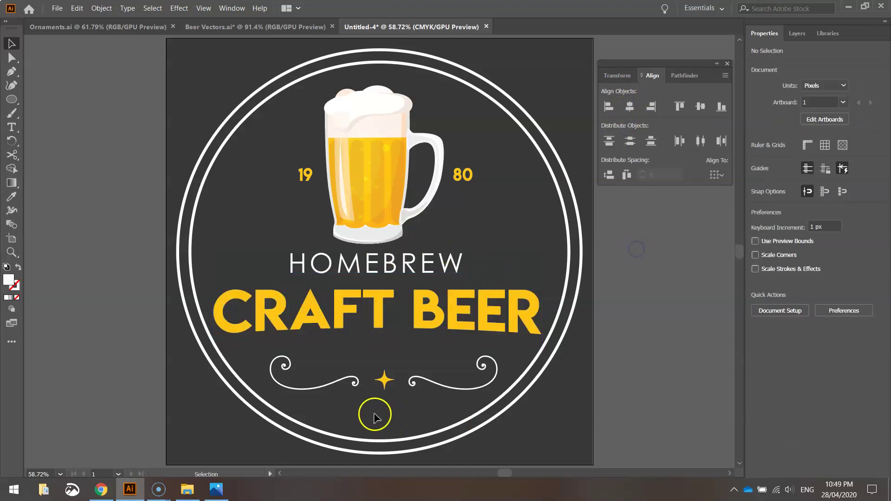
Select both swirl ornaments and try Vertical Distribute Center, then undo it
click(380, 380)
shift+click(416, 378)
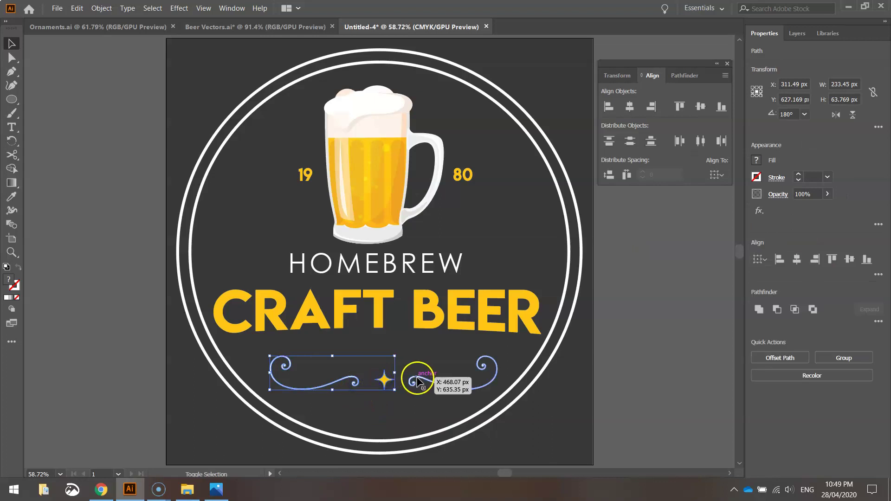
click(635, 142)
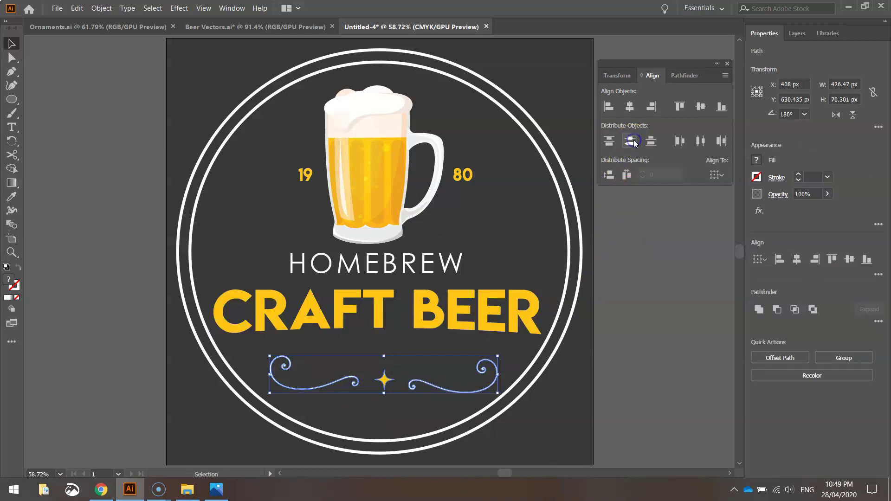
key(ctrl+z)
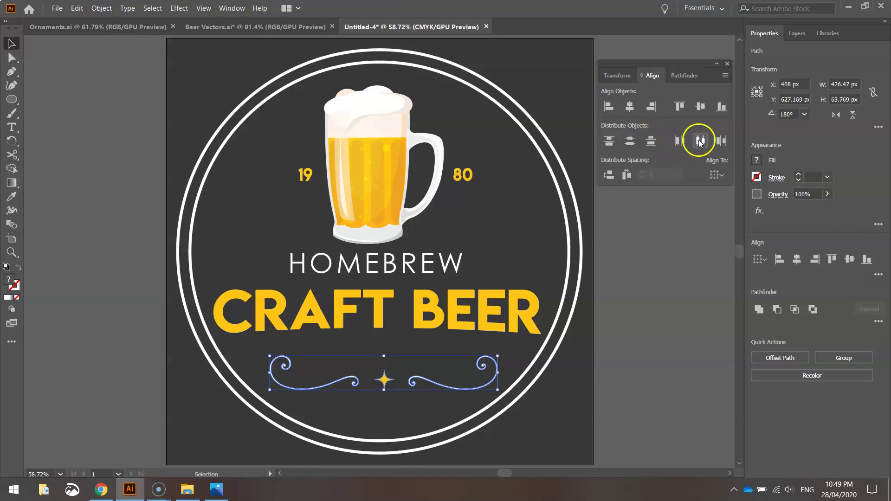
click(700, 141)
click(700, 141)
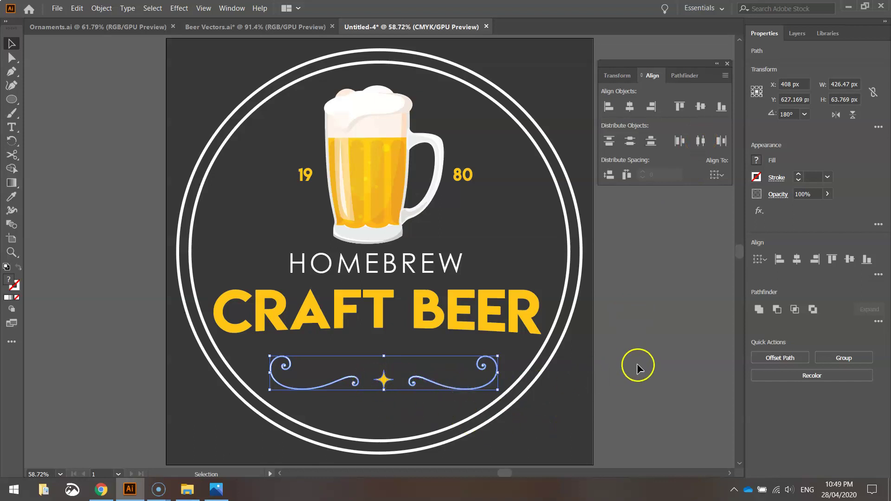
Group the swirl ornaments, then add CRAFT BEER and HOMEBREW to the selection
right_click(386, 381)
click(408, 234)
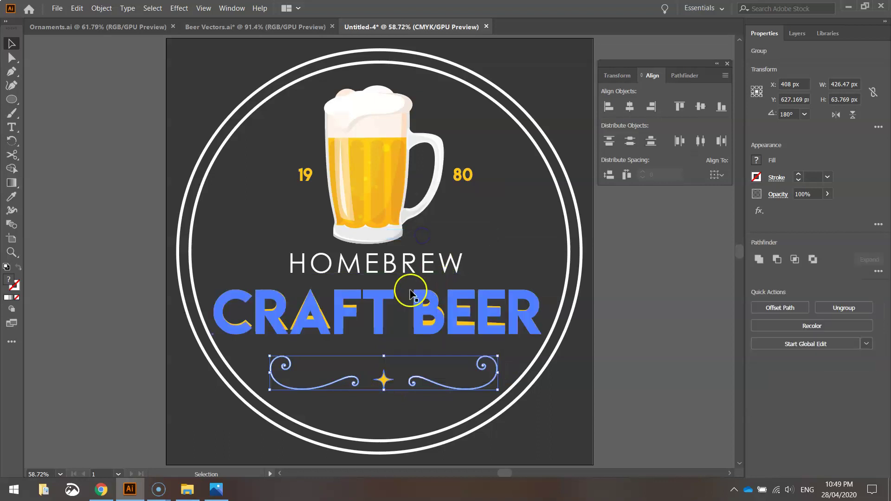
shift+click(388, 304)
shift+click(386, 271)
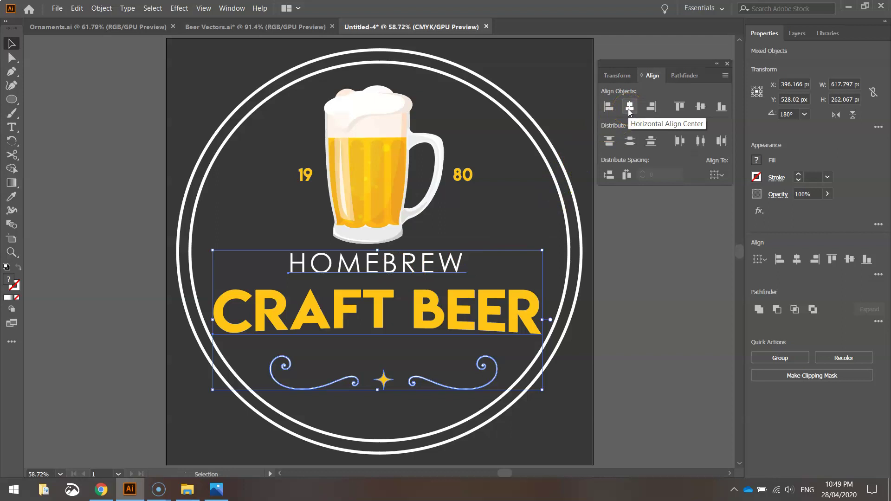
Centre the text with the star divider, then nudge the mug, 19 and 80 slightly up-right
click(629, 110)
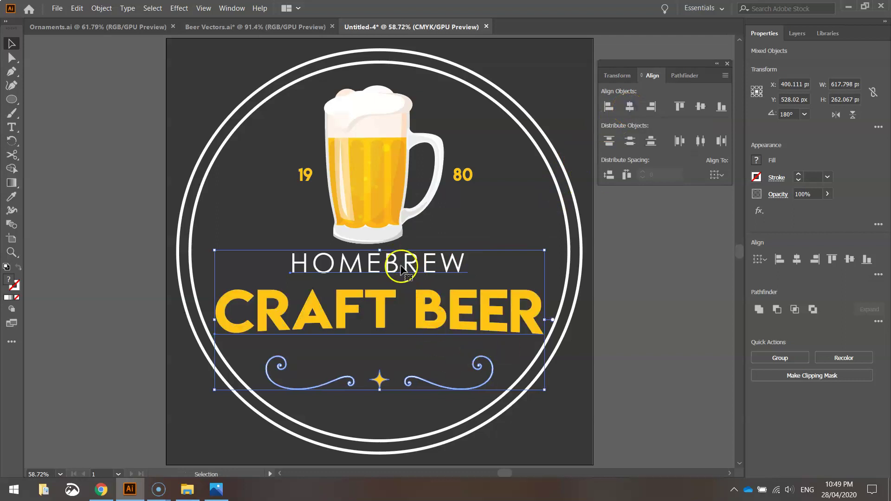
click(661, 335)
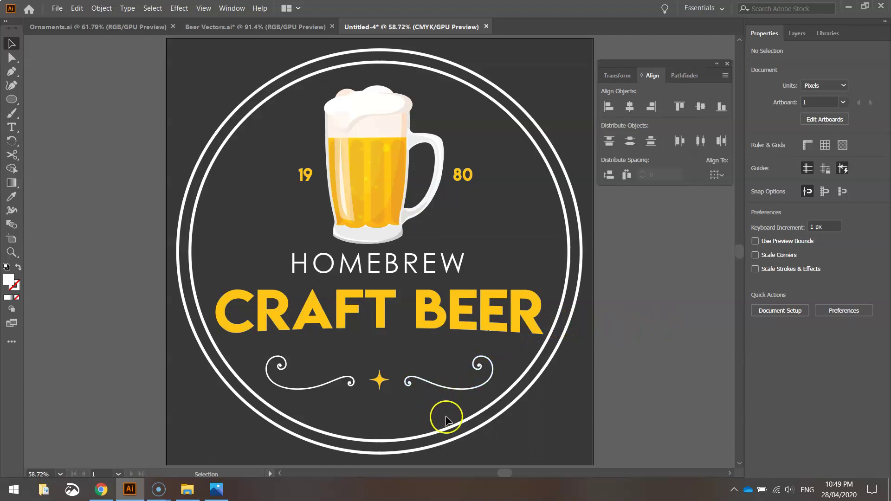
click(384, 162)
shift+click(306, 174)
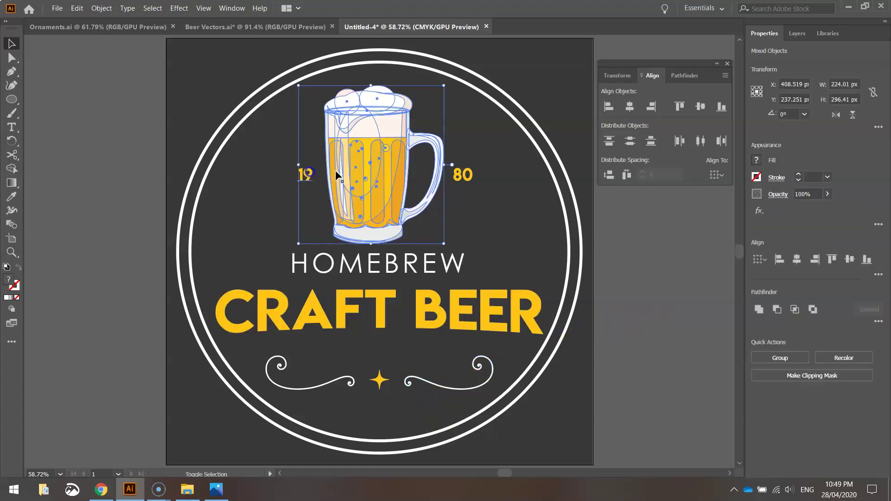
shift+click(463, 175)
drag(406, 177, 397, 168)
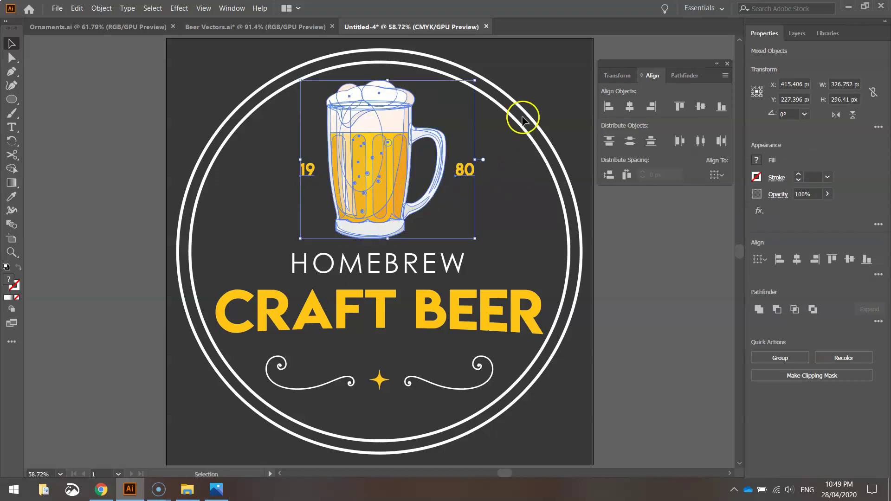
click(548, 92)
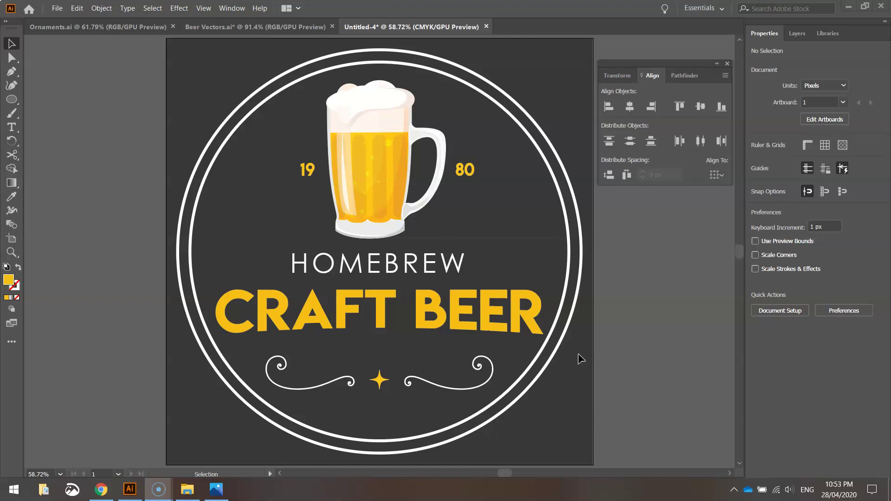
drag(392, 313, 382, 309)
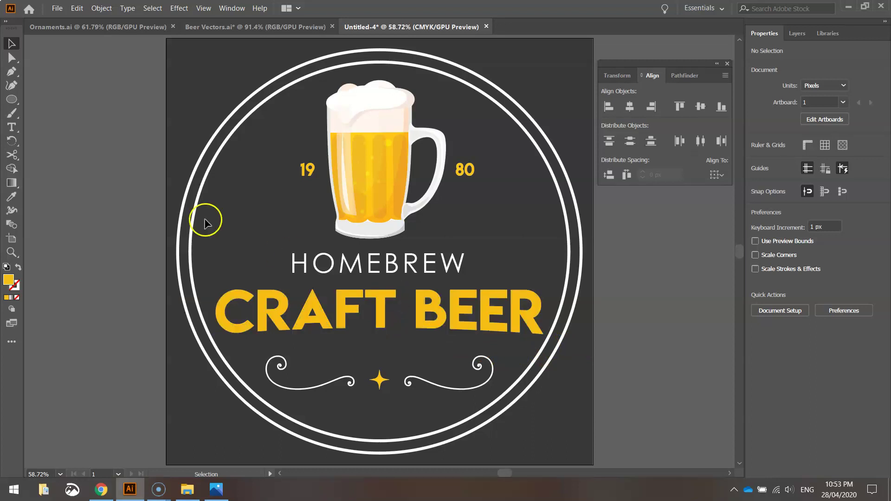
Fill CRAFT BEER with CMYK C 0, M 25, Y 80, K 5 using the CMYK sliders
click(338, 305)
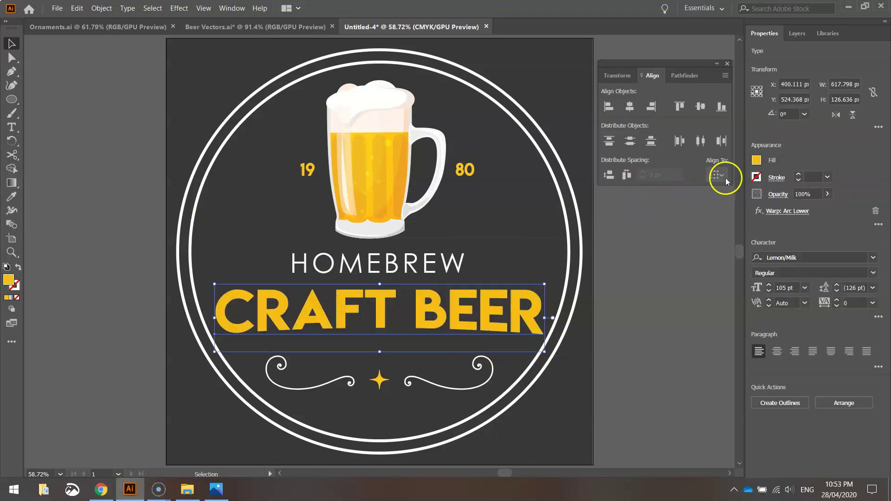
click(756, 162)
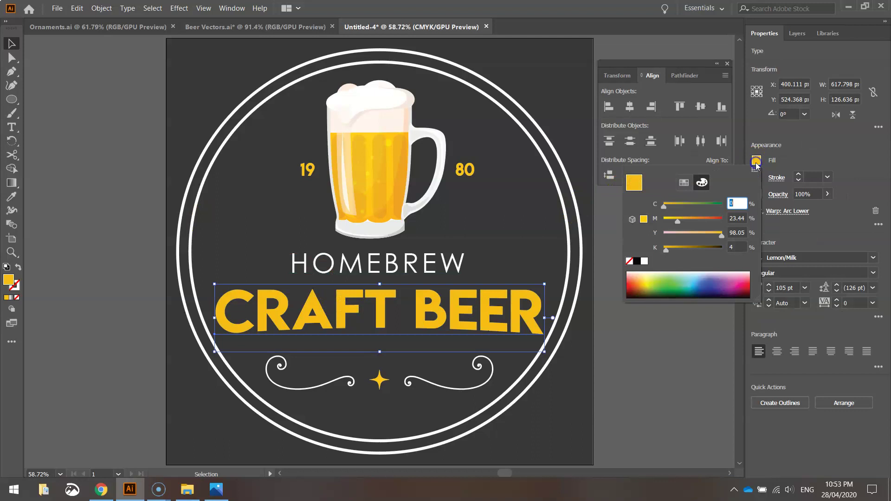
click(687, 182)
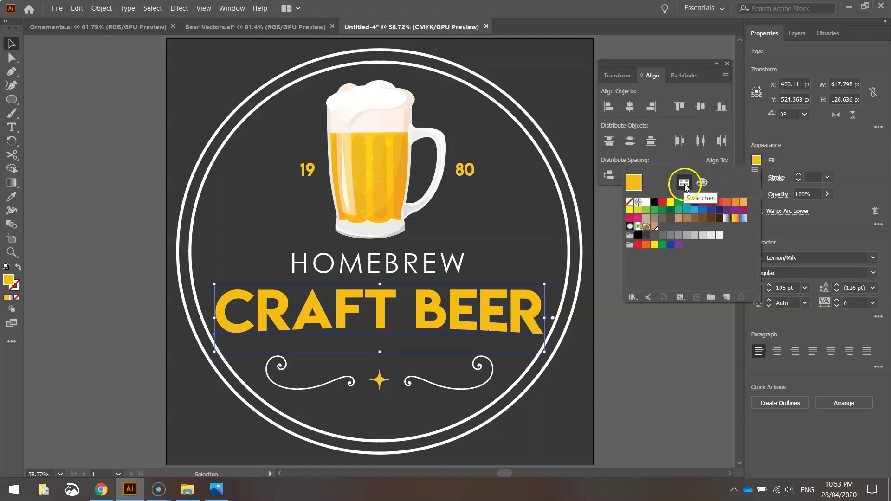
click(701, 184)
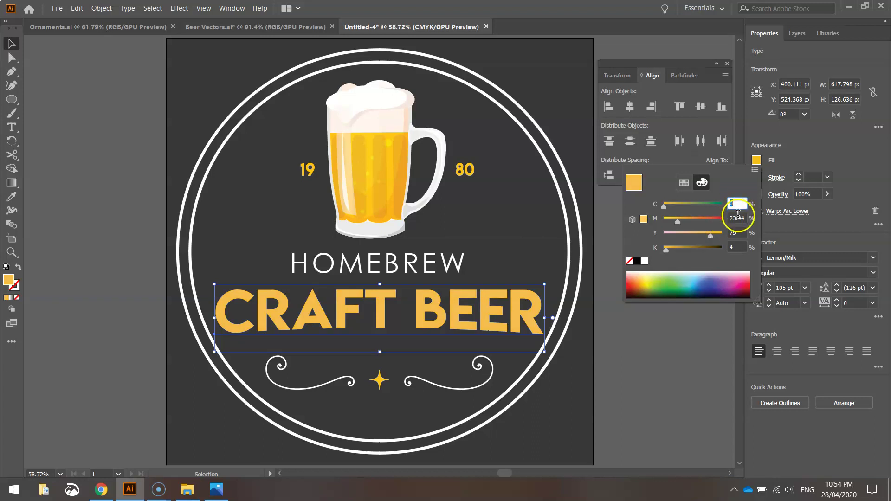
click(738, 217)
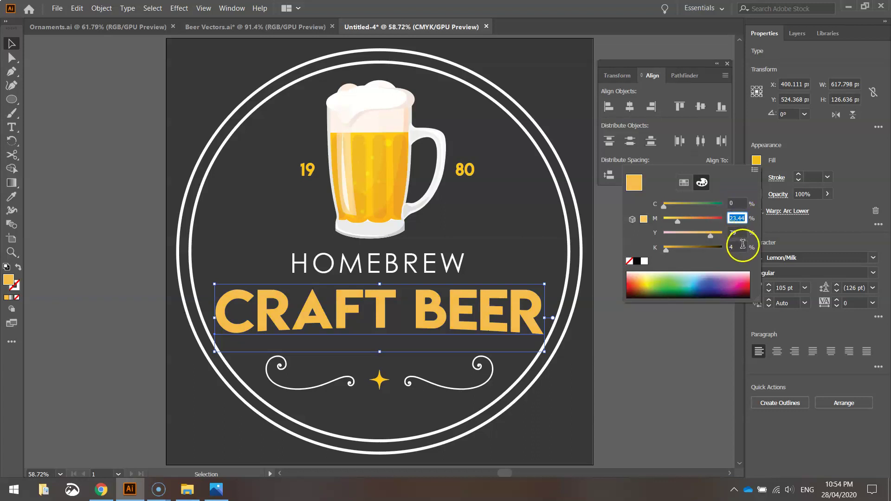
text(25)
click(732, 233)
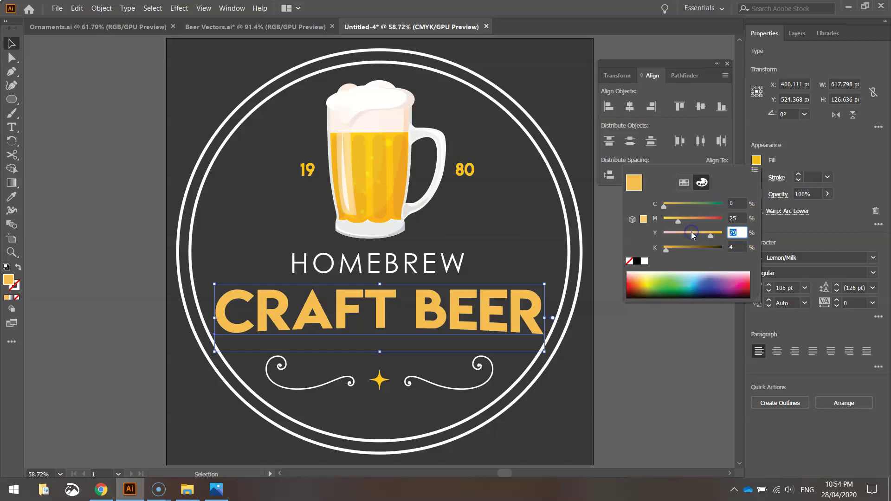
text(80)
key(Tab)
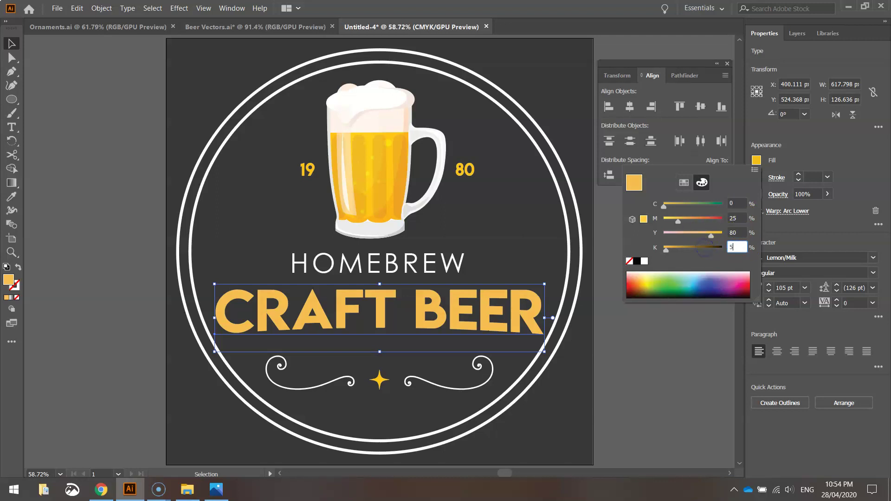
key(Tab)
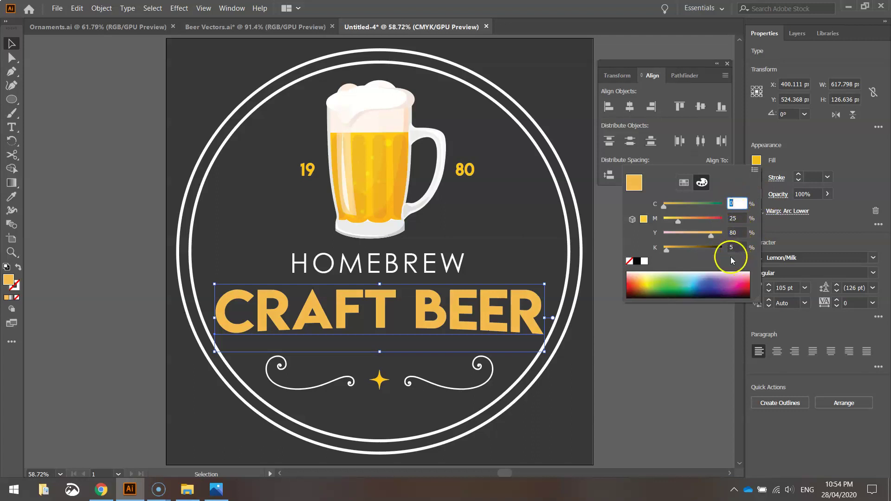
click(52, 65)
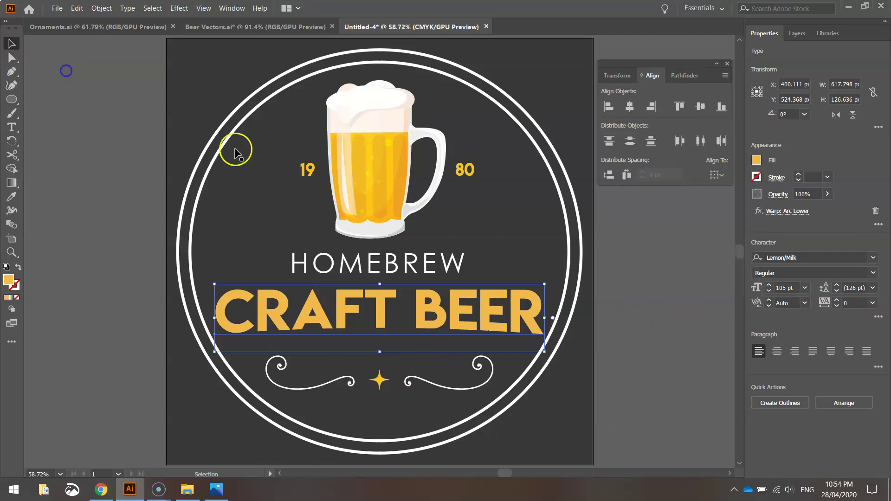
Recolour the 19 and 80 numbers to CMYK 0/25/80/5 muted yellow
click(306, 171)
shift+click(462, 170)
click(768, 172)
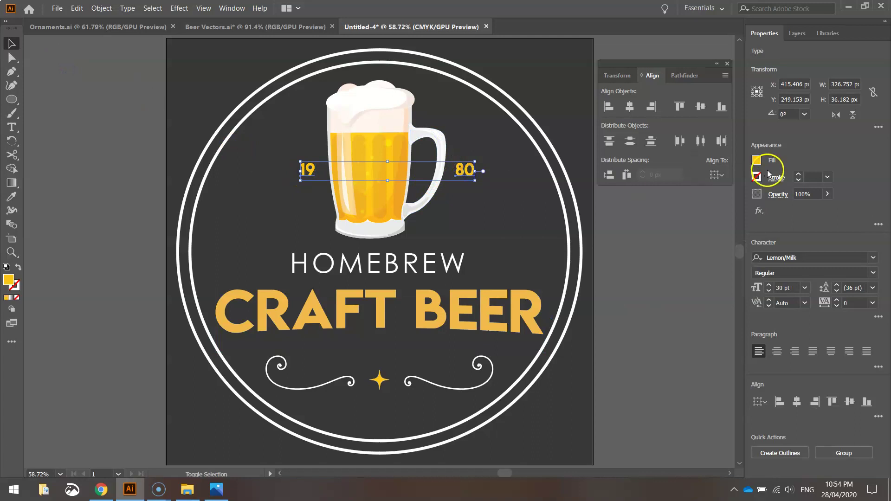
click(738, 218)
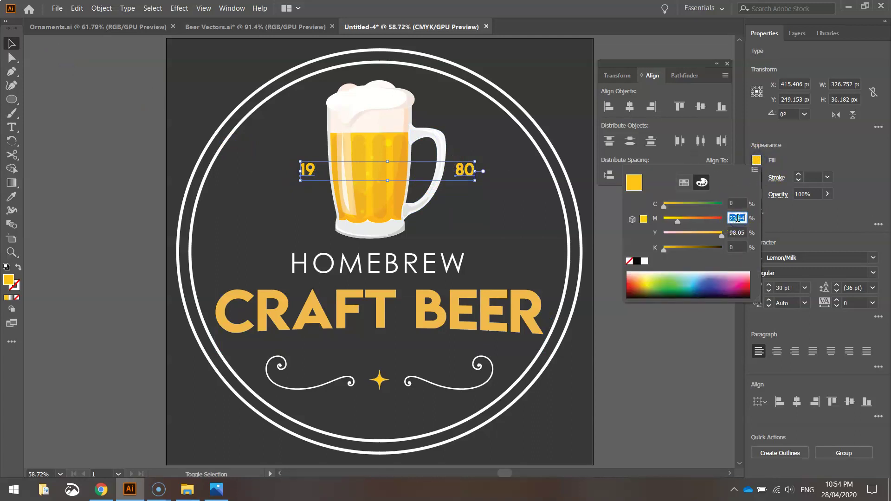
text(25)
click(739, 232)
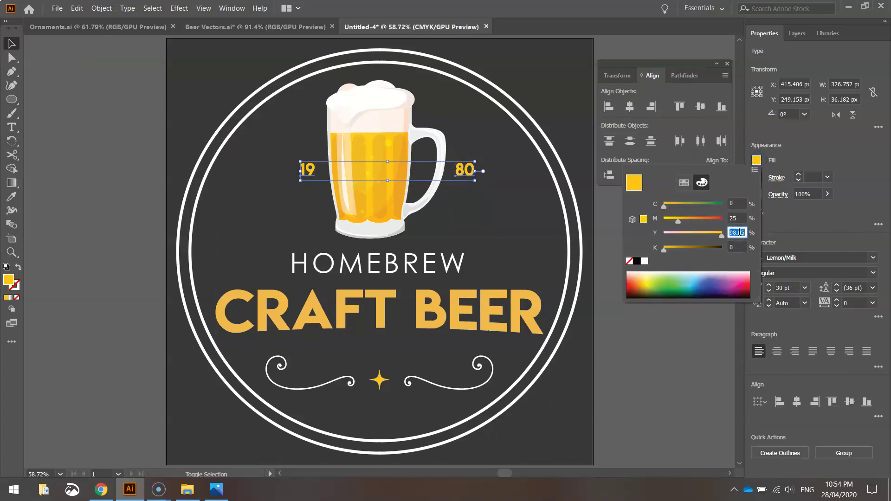
click(738, 247)
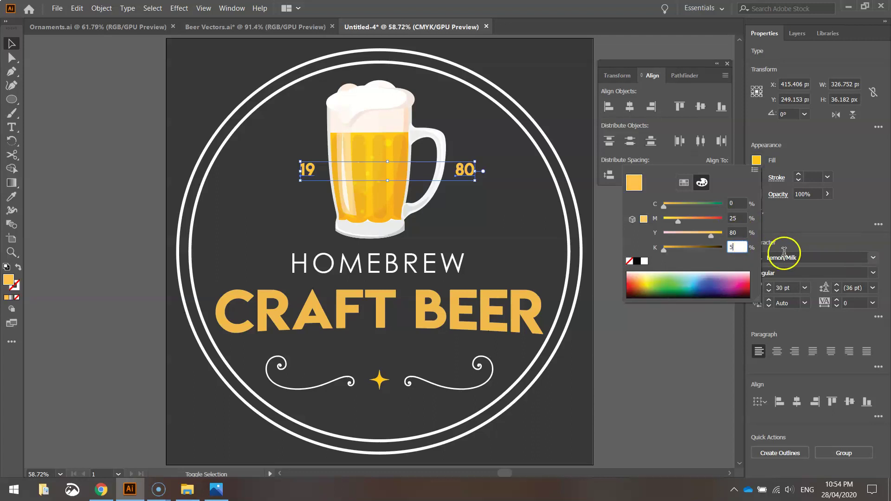
click(133, 211)
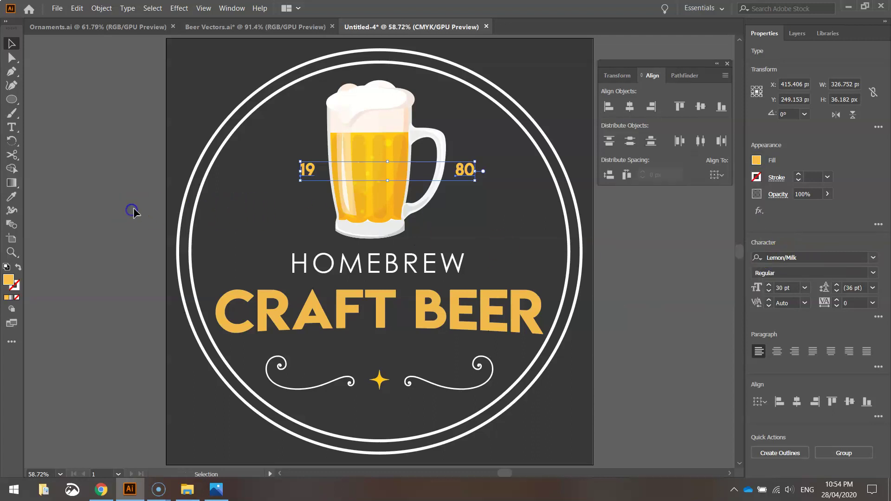
click(87, 196)
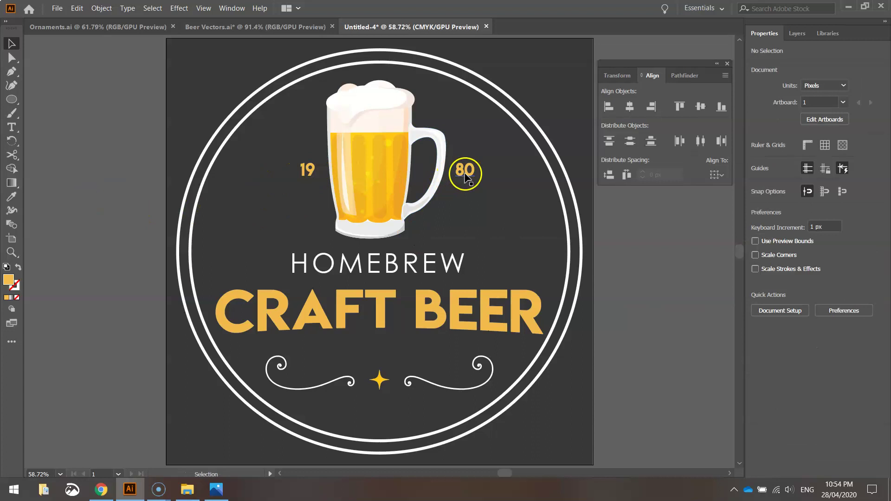
click(378, 381)
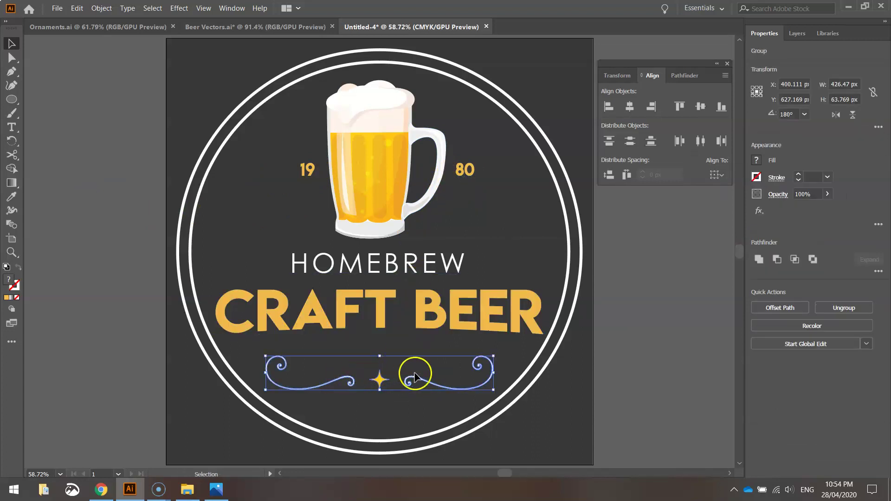
Isolate the ornament group and select the star inside it
double_click(379, 381)
click(382, 392)
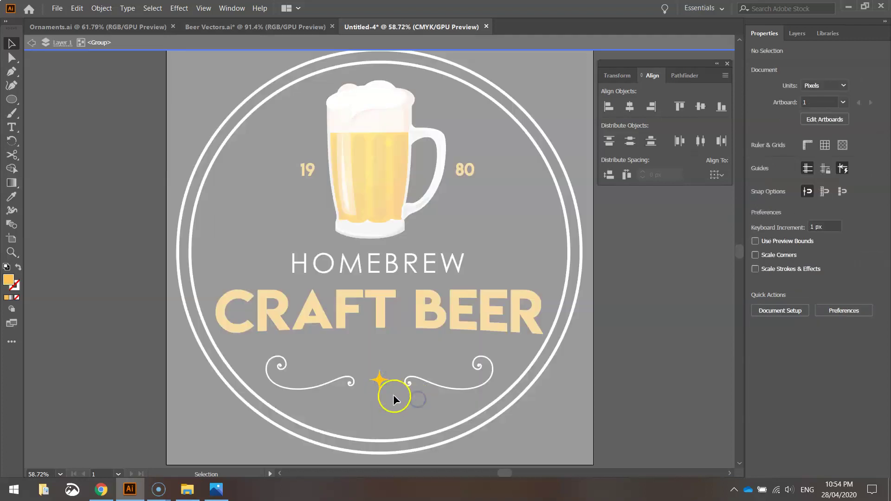
click(380, 381)
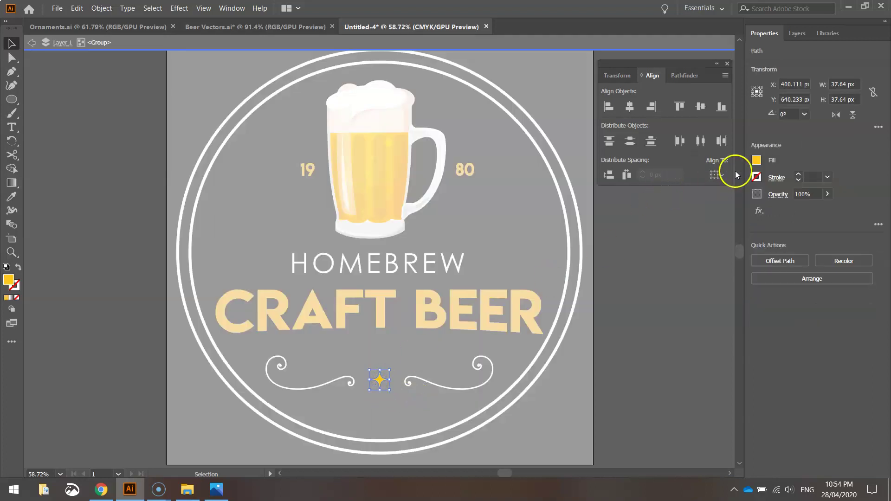
Fill the star with CMYK 0/25/80/5 and exit isolation mode
click(755, 161)
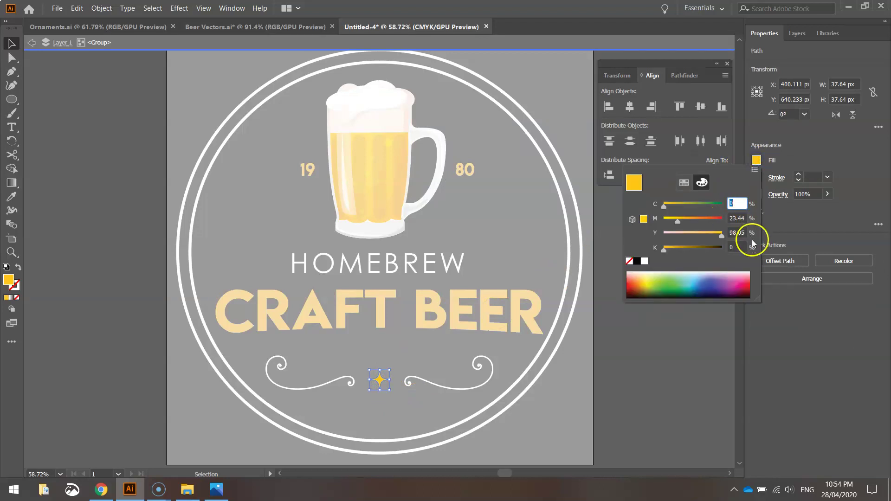
key(Tab)
text(25)
click(736, 230)
click(742, 246)
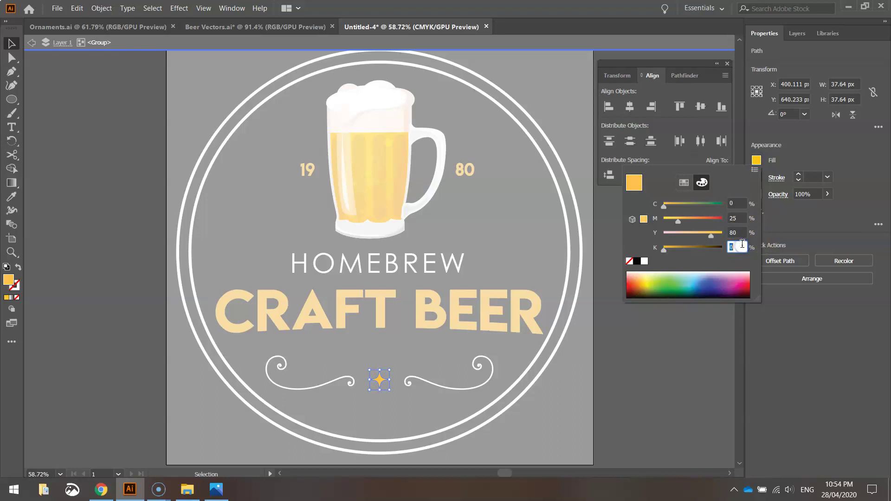
text(5)
key(Tab)
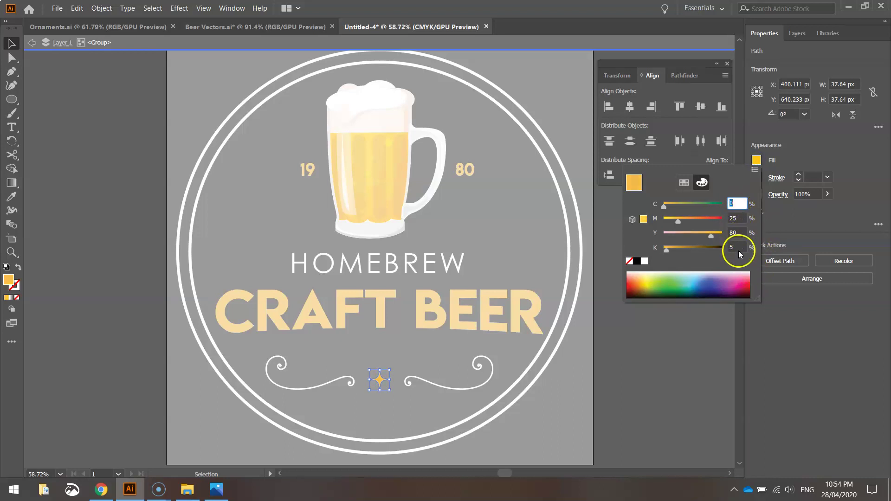
click(678, 332)
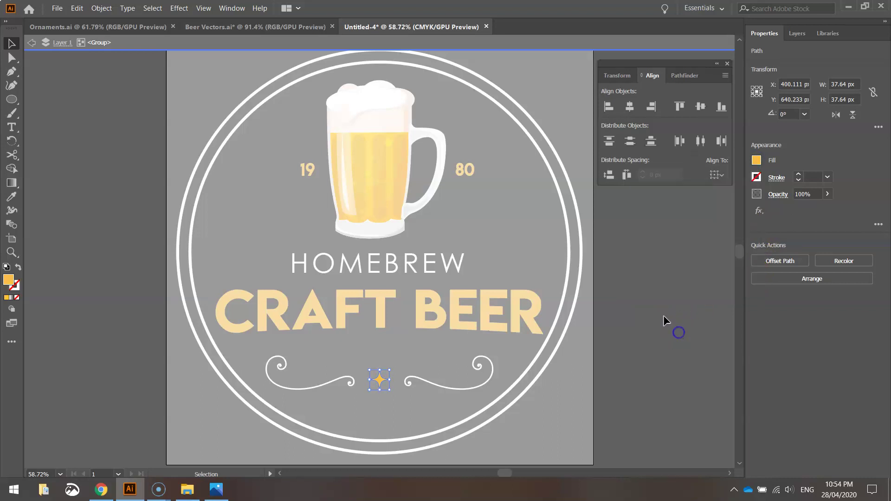
double_click(114, 103)
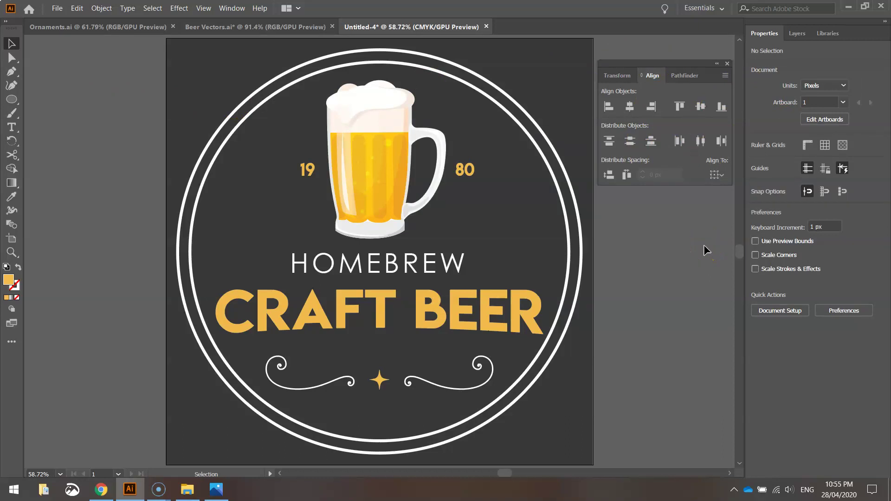
click(52, 9)
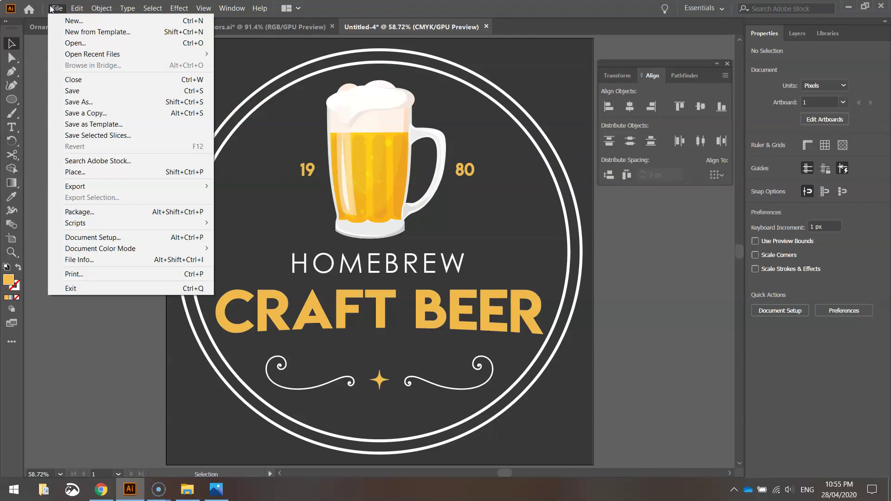
Save as Homebrew Craft Beer.ai in Adobe Illustrator format, replacing the existing file
click(99, 101)
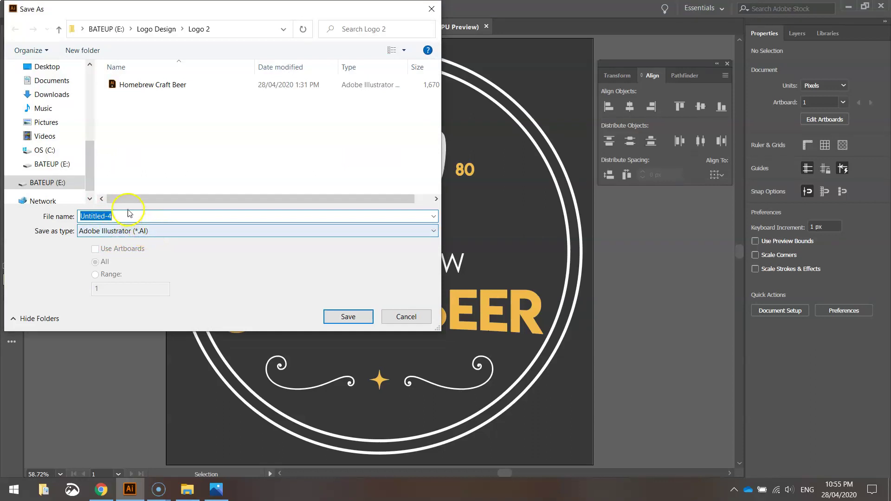
click(146, 86)
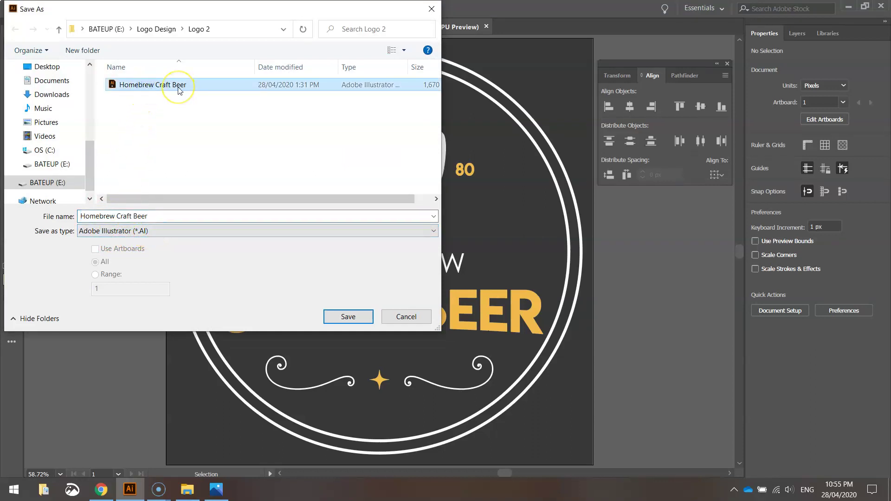
click(146, 231)
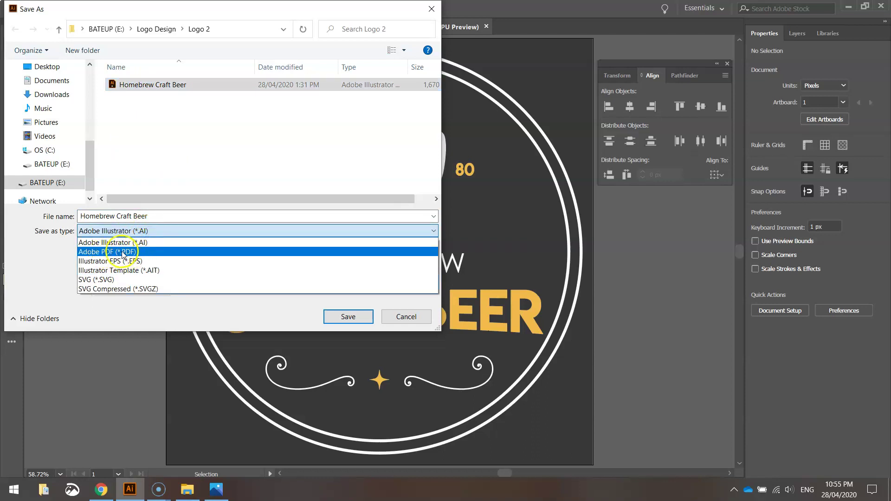
click(185, 182)
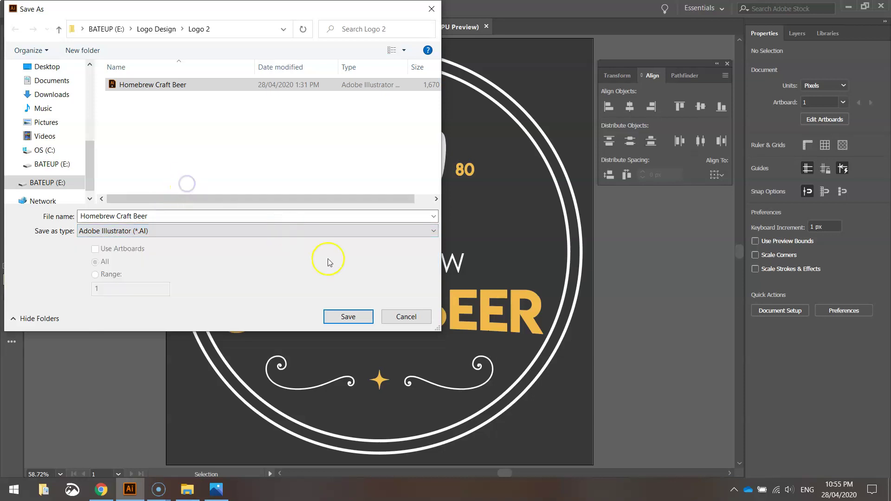
click(345, 310)
click(482, 289)
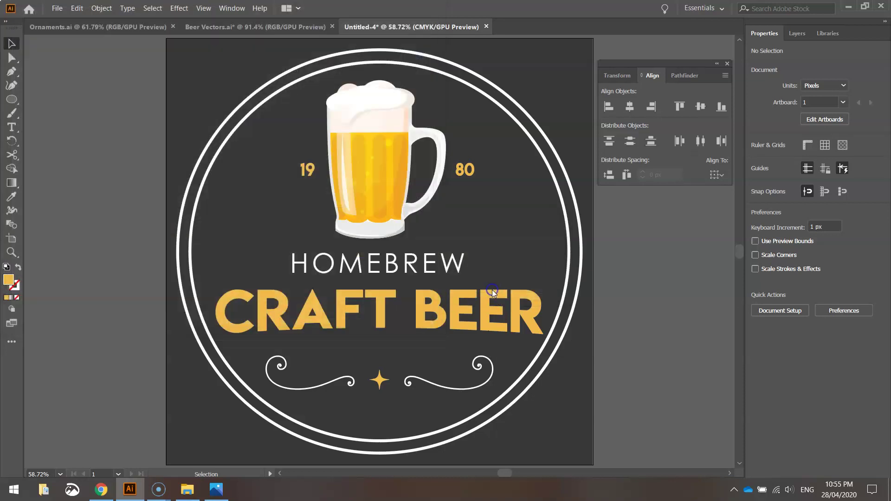
click(497, 401)
click(58, 8)
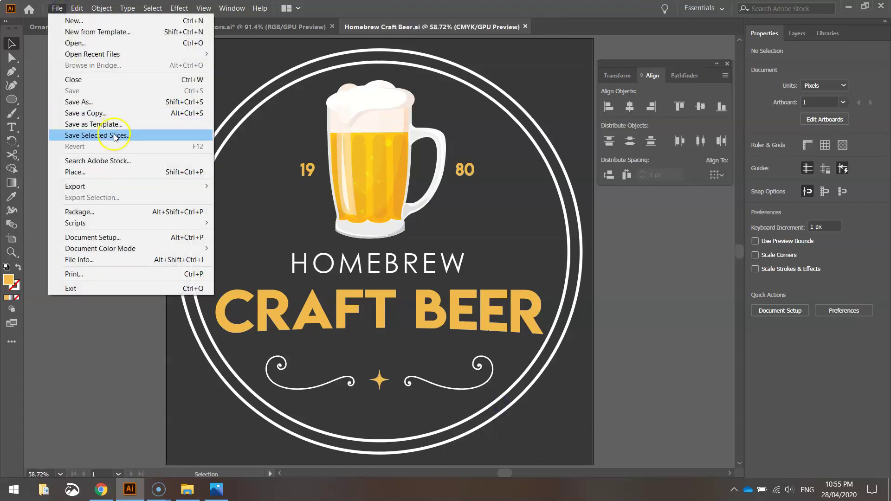
mouse_move(105, 187)
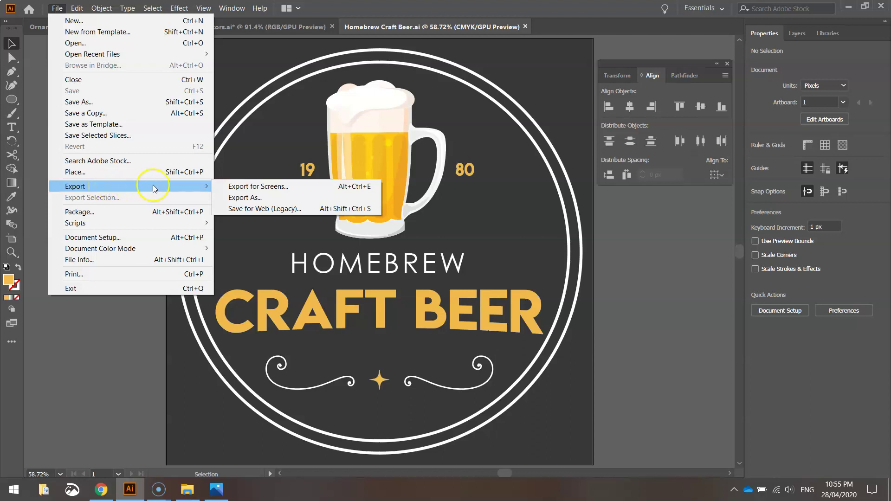
click(252, 197)
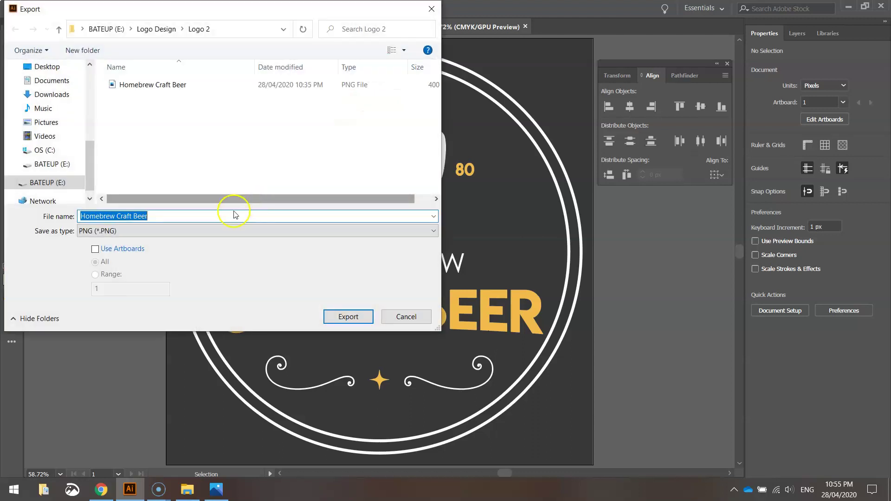
click(87, 231)
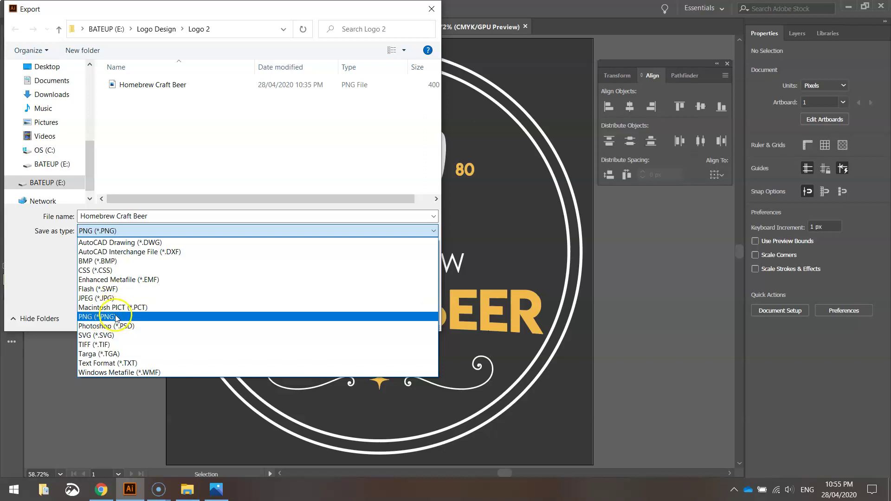
click(236, 118)
click(411, 319)
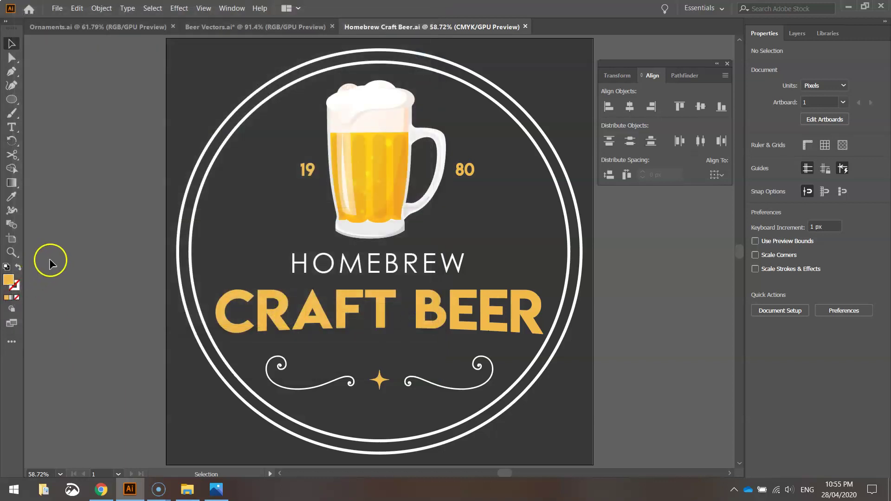